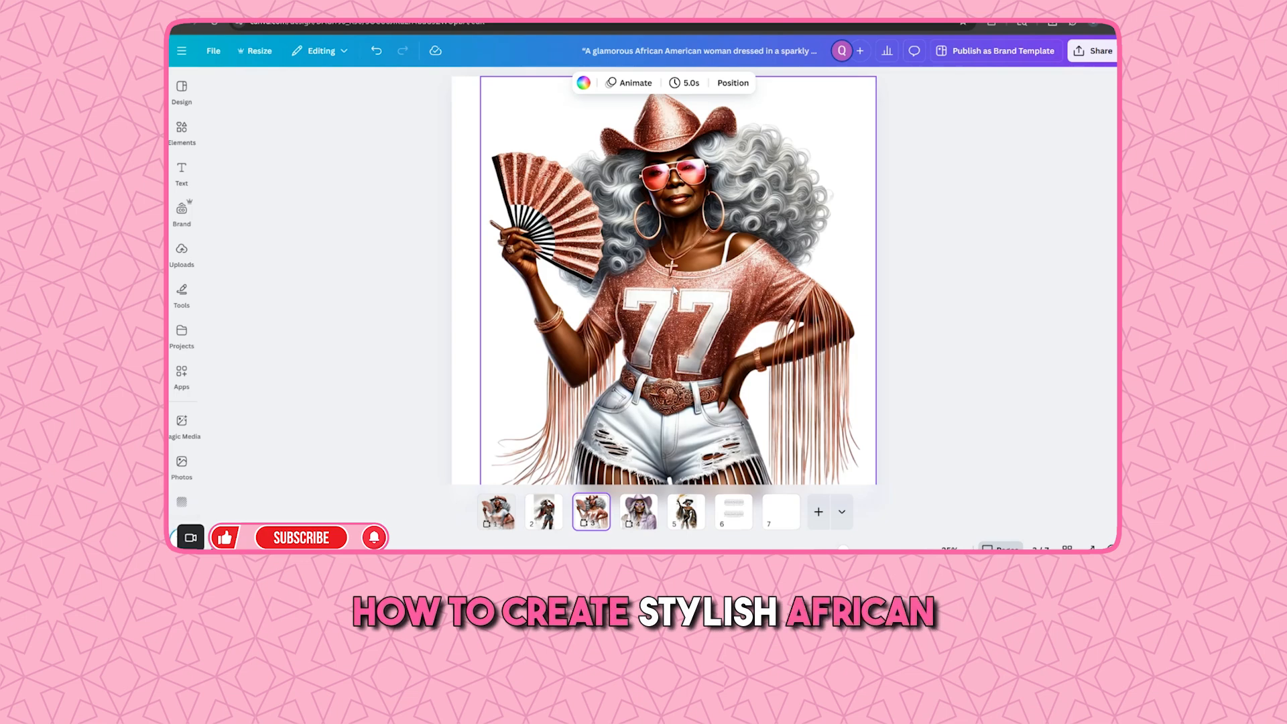
Browse through the cowgirl illustration pages of the design
left_click(638, 513)
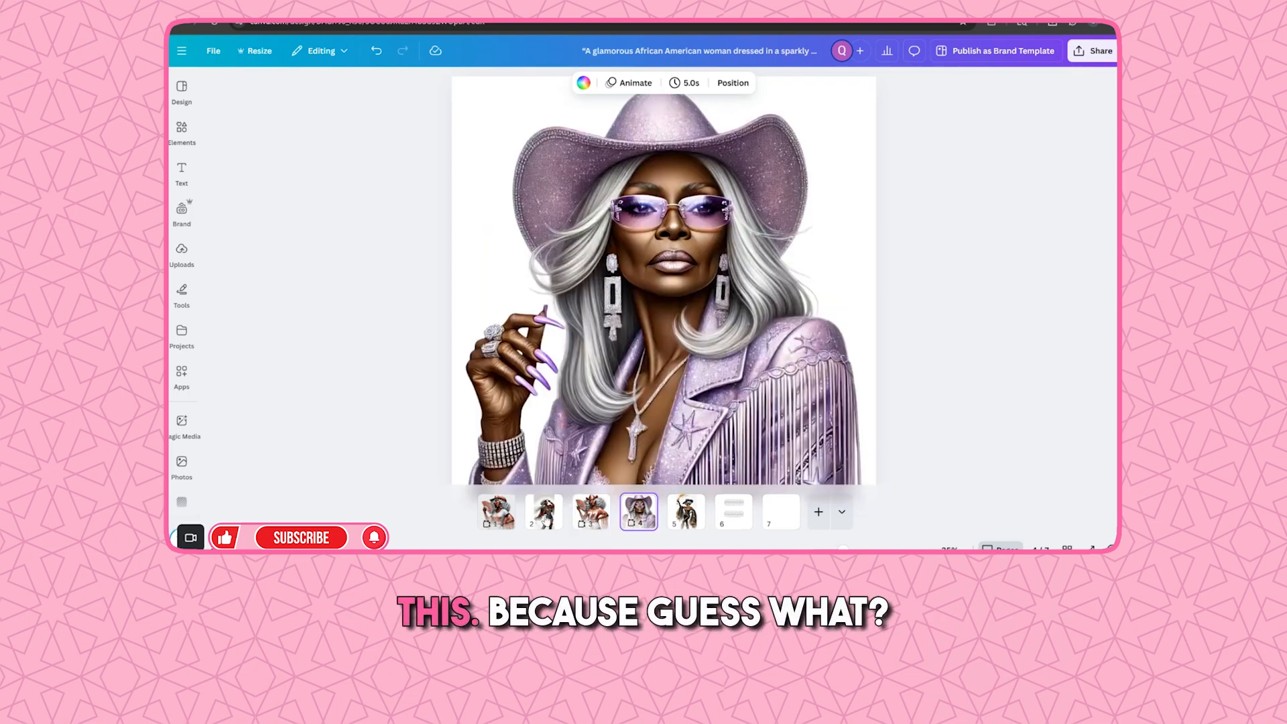
left_click(540, 515)
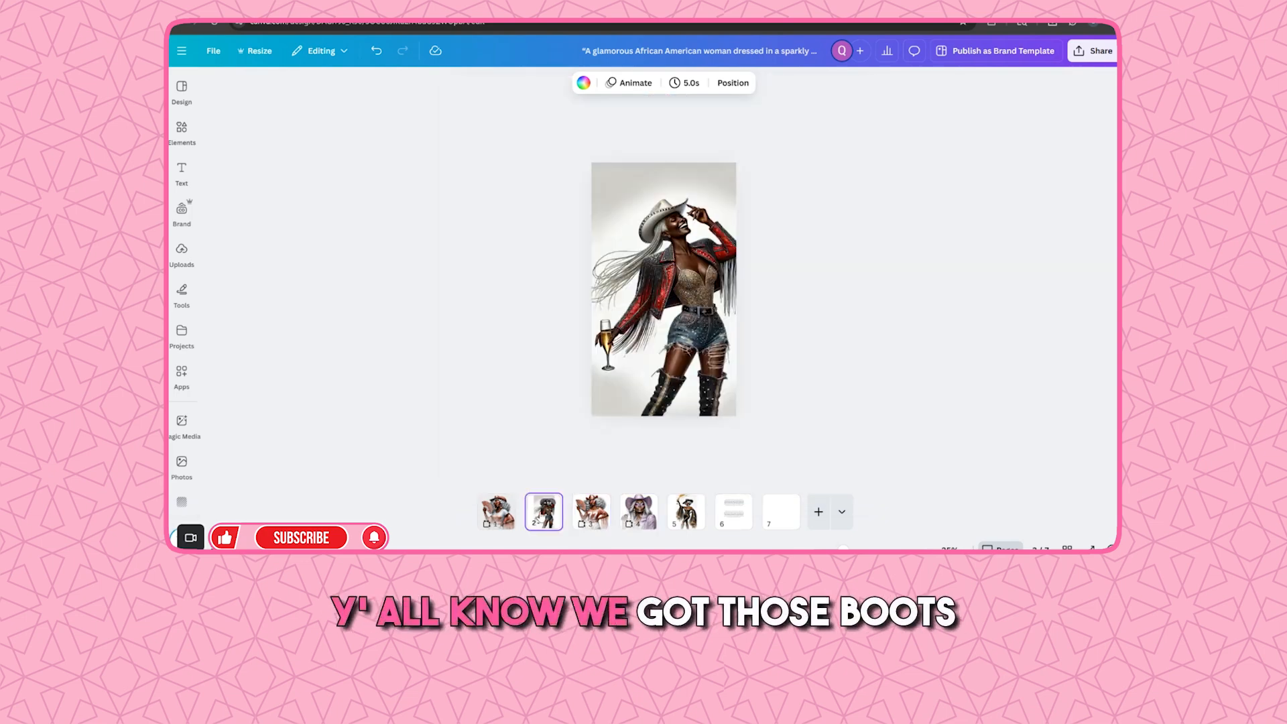
left_click_drag(844, 548, 857, 549)
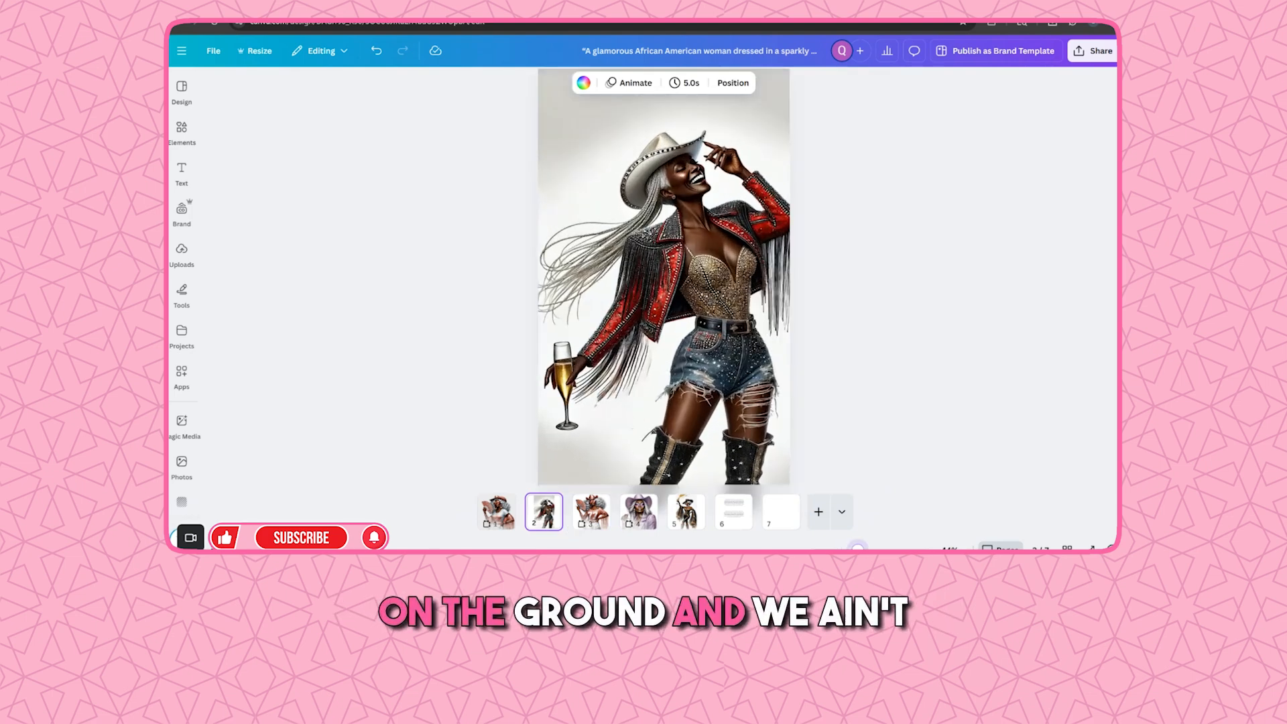
left_click(701, 523)
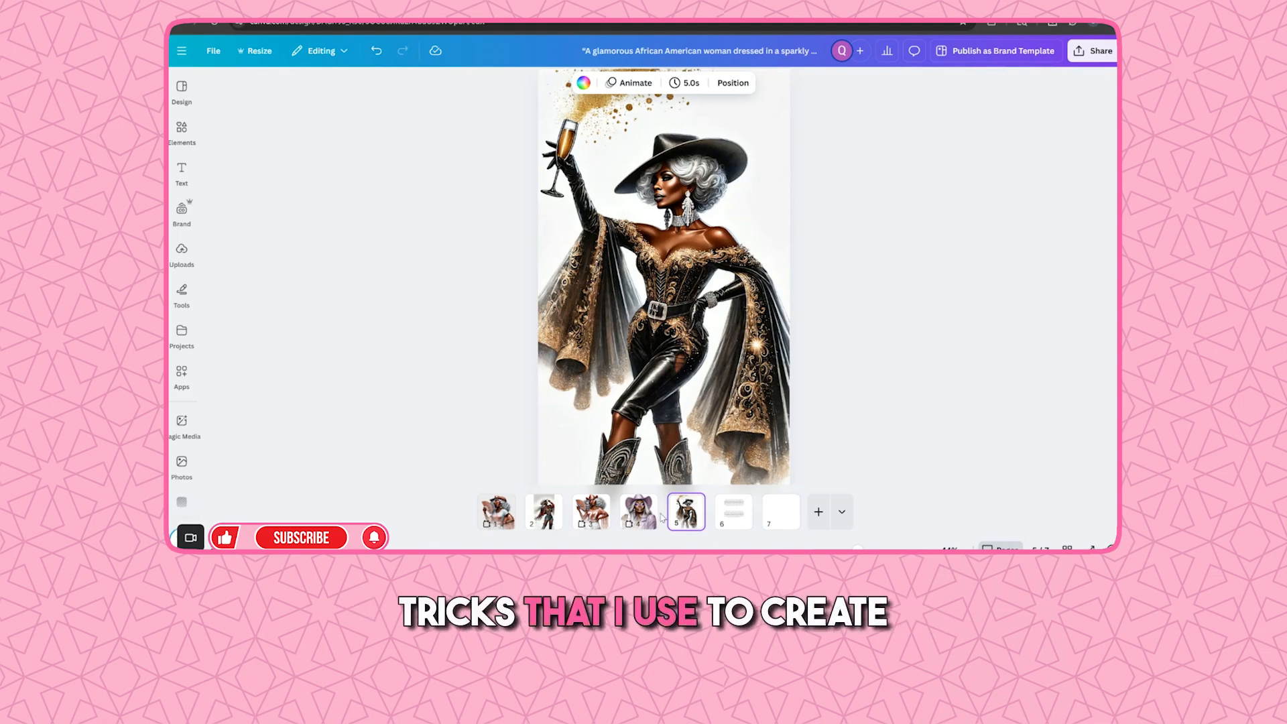
left_click(591, 513)
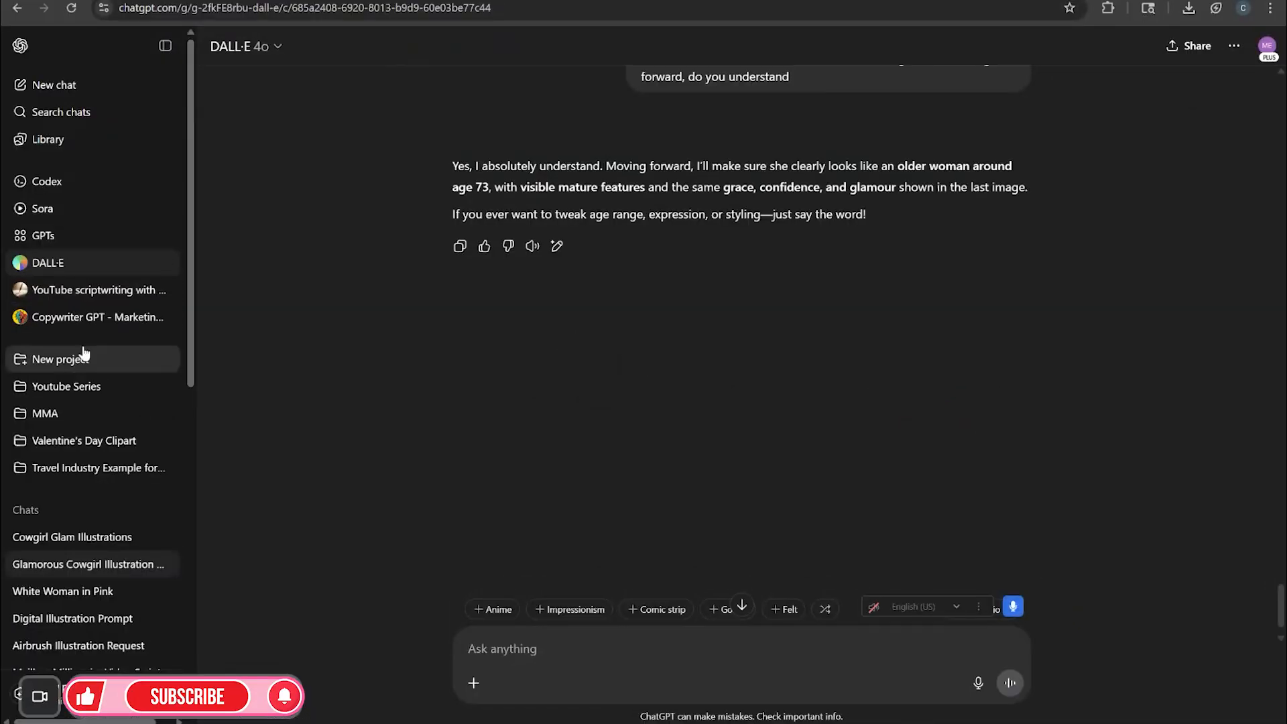
Open the Glamorous Cowgirl Illustration DALL·E chat and review its earlier lavender cowgirl images
left_click(44, 236)
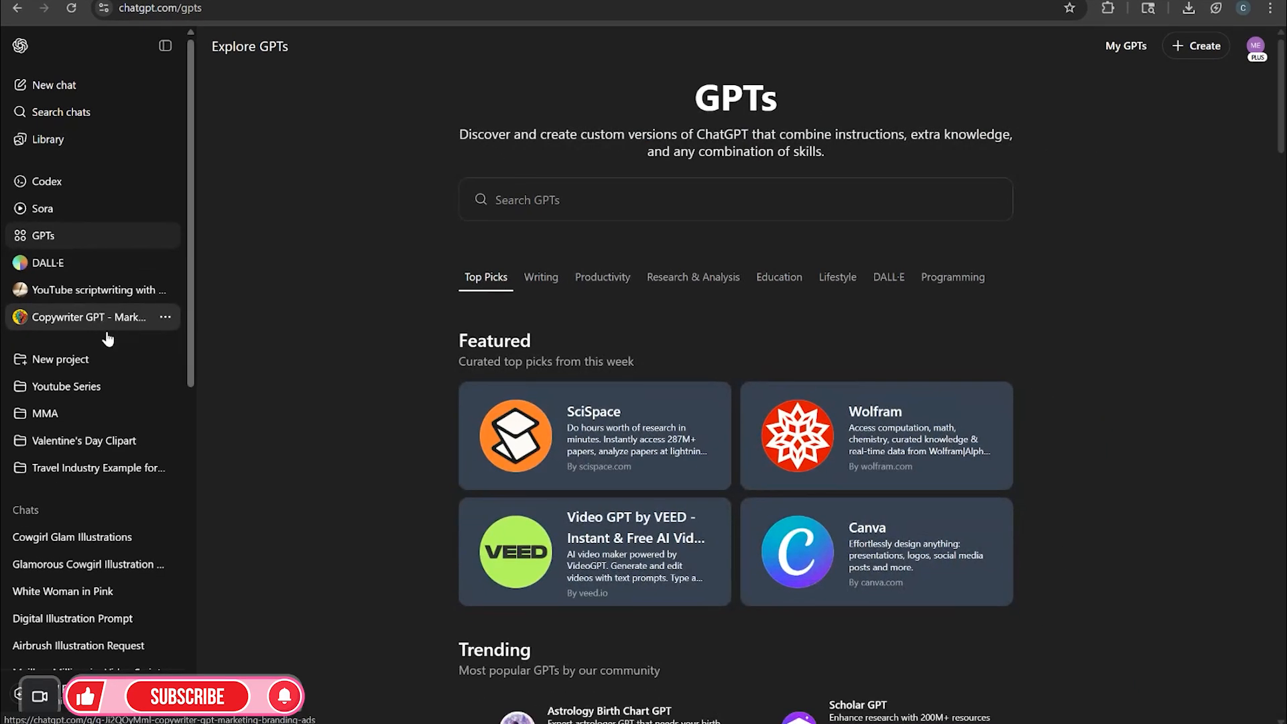
left_click(119, 539)
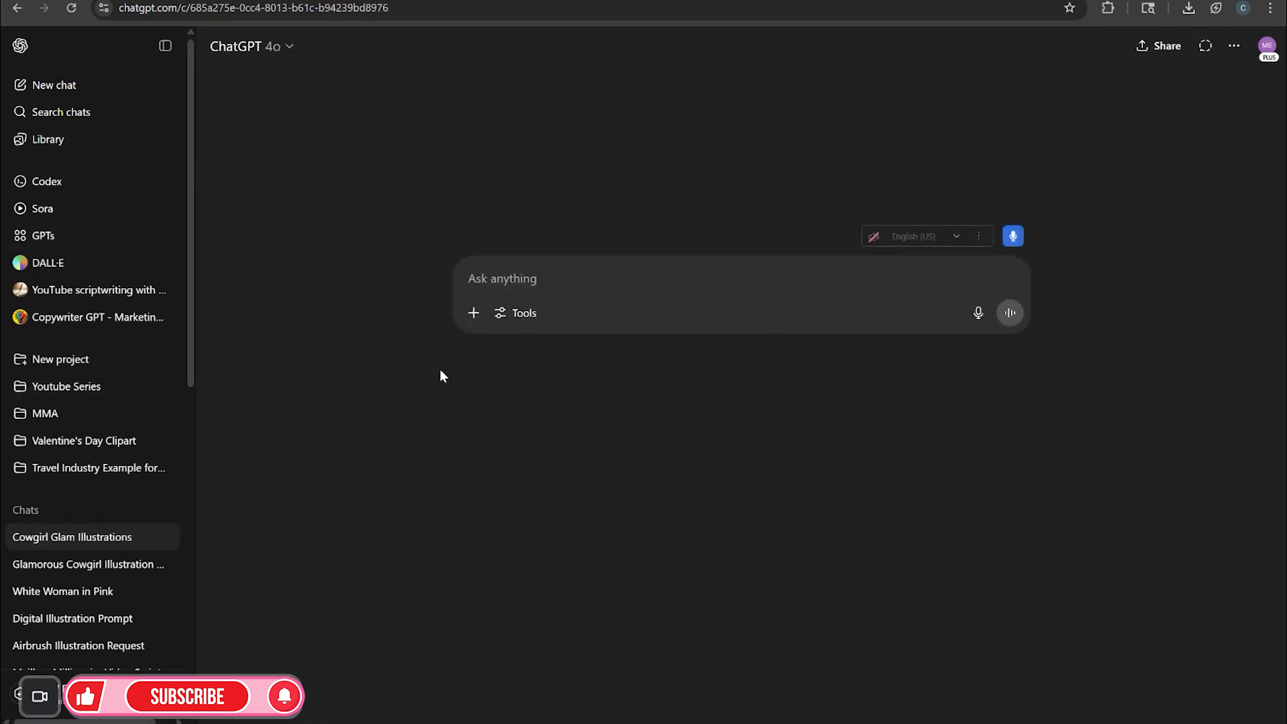
left_click(114, 568)
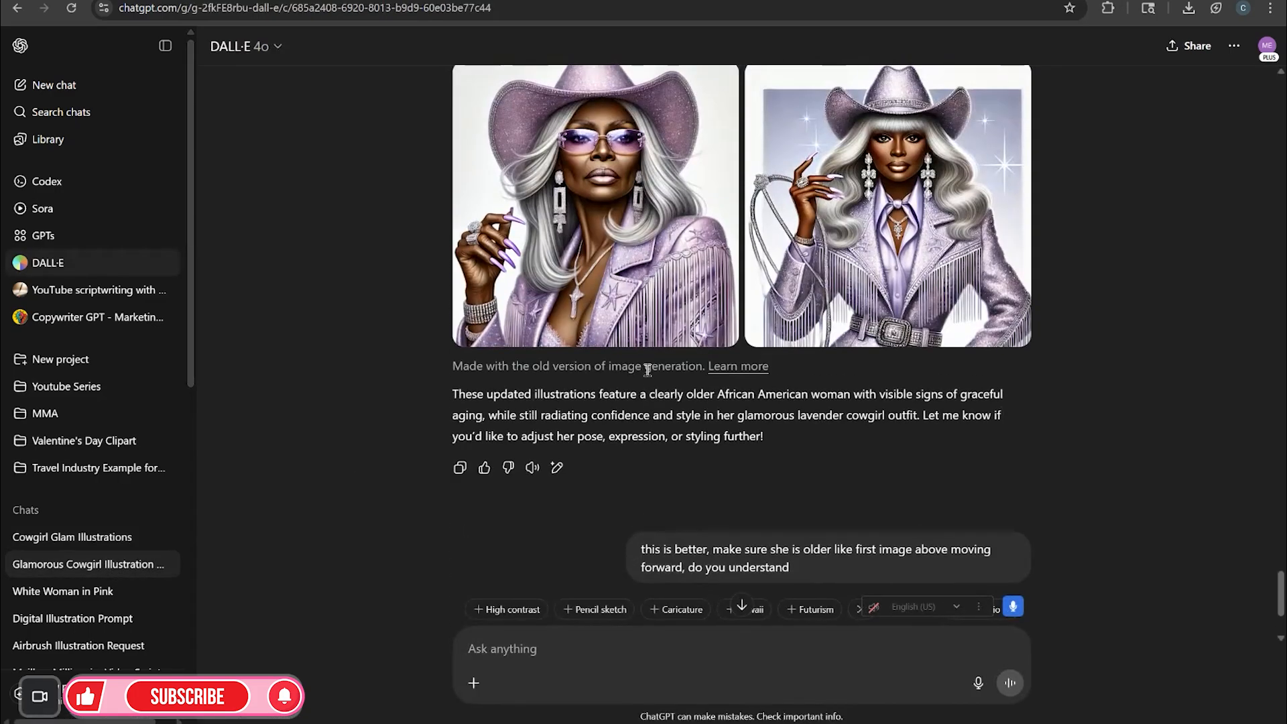
scroll(648, 370, "up", 15)
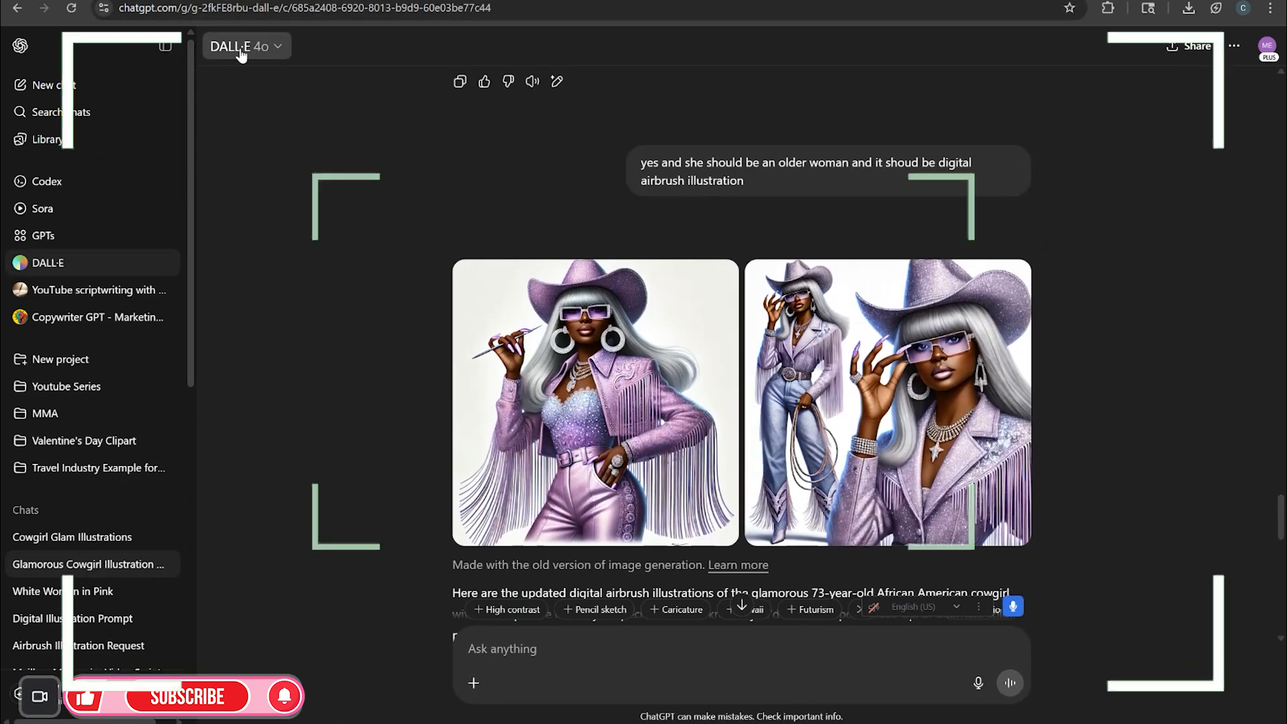
left_click(167, 57)
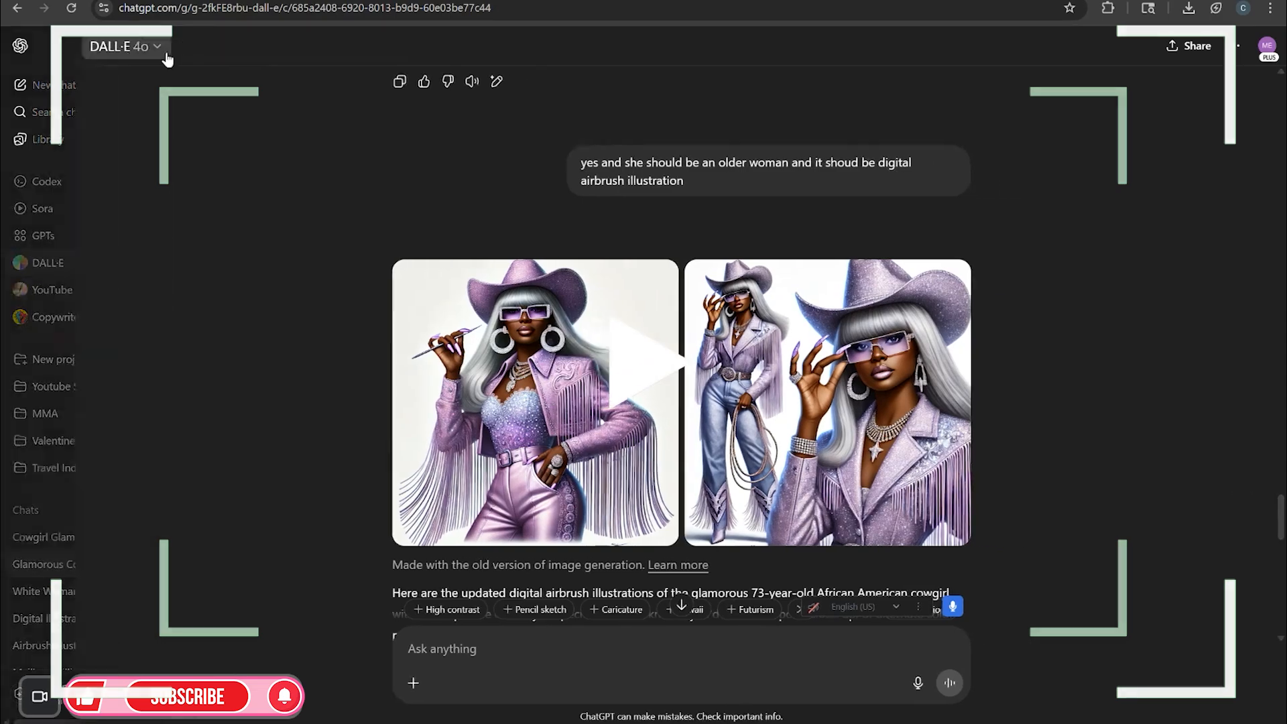
scroll(715, 435, "up", 6)
scroll(716, 435, "down", 8)
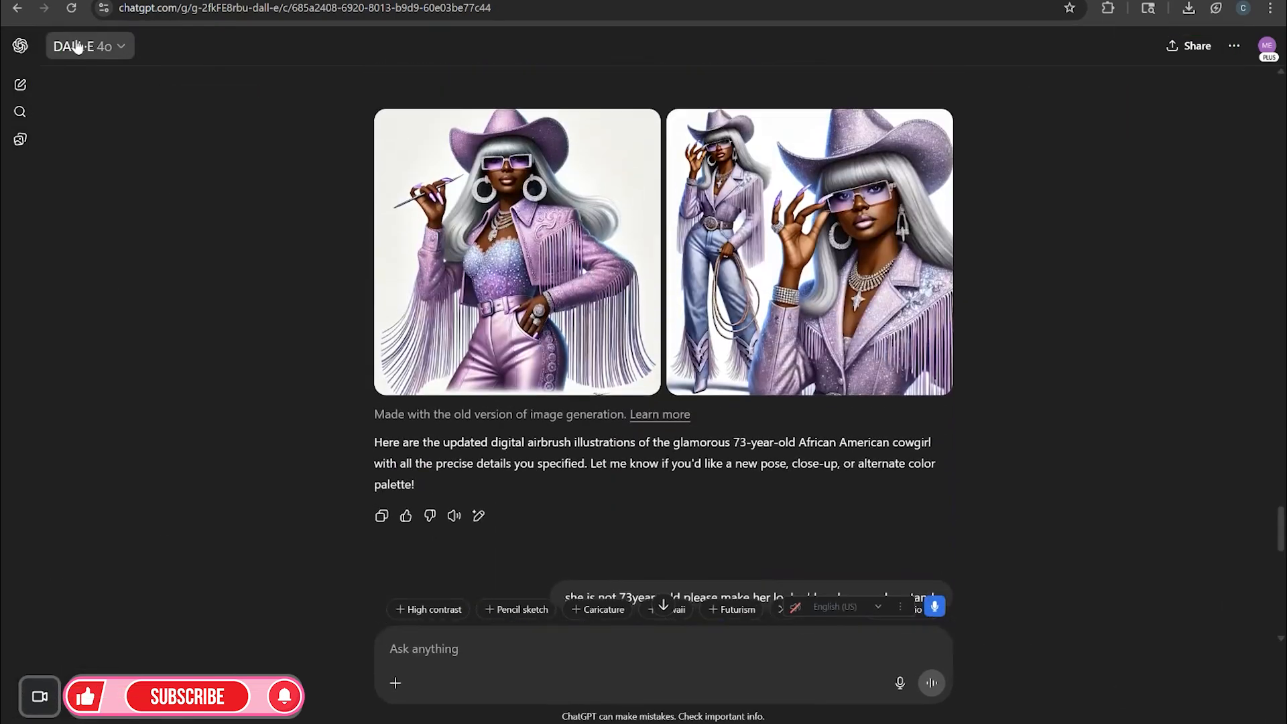
scroll(565, 335, "up", 3)
scroll(566, 335, "up", 15)
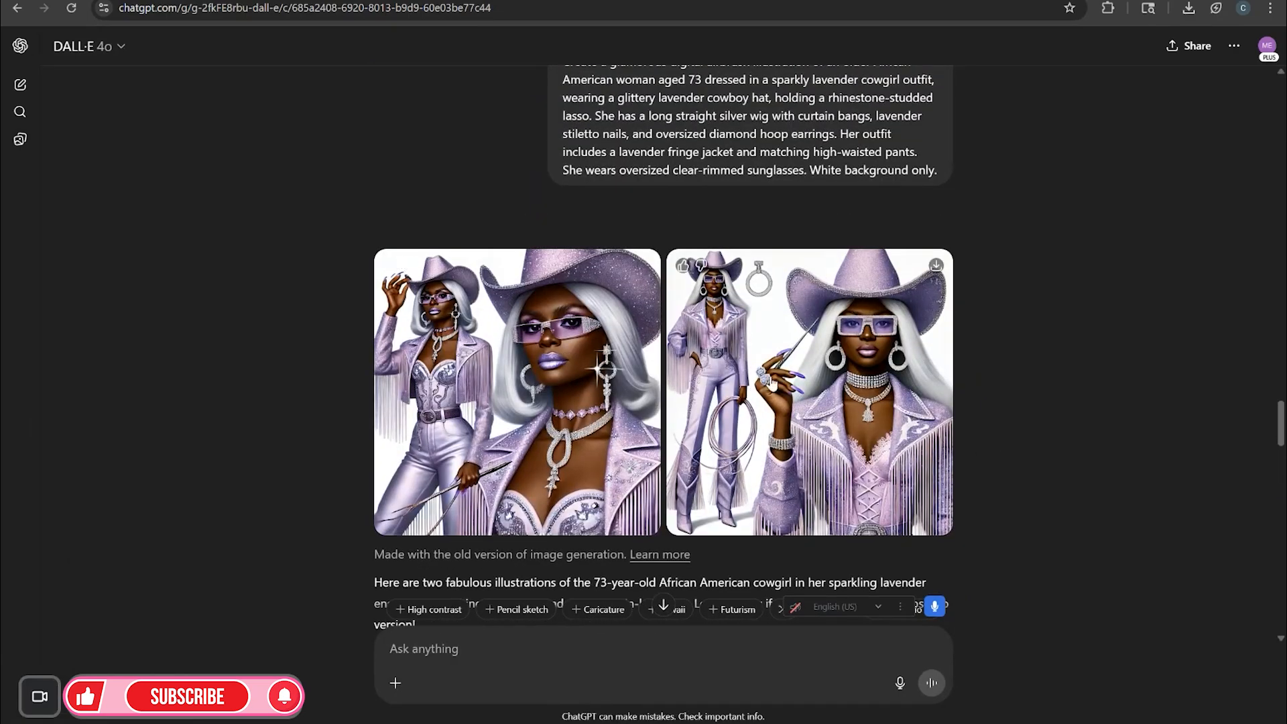
scroll(634, 392, "down", 12)
scroll(648, 399, "down", 12)
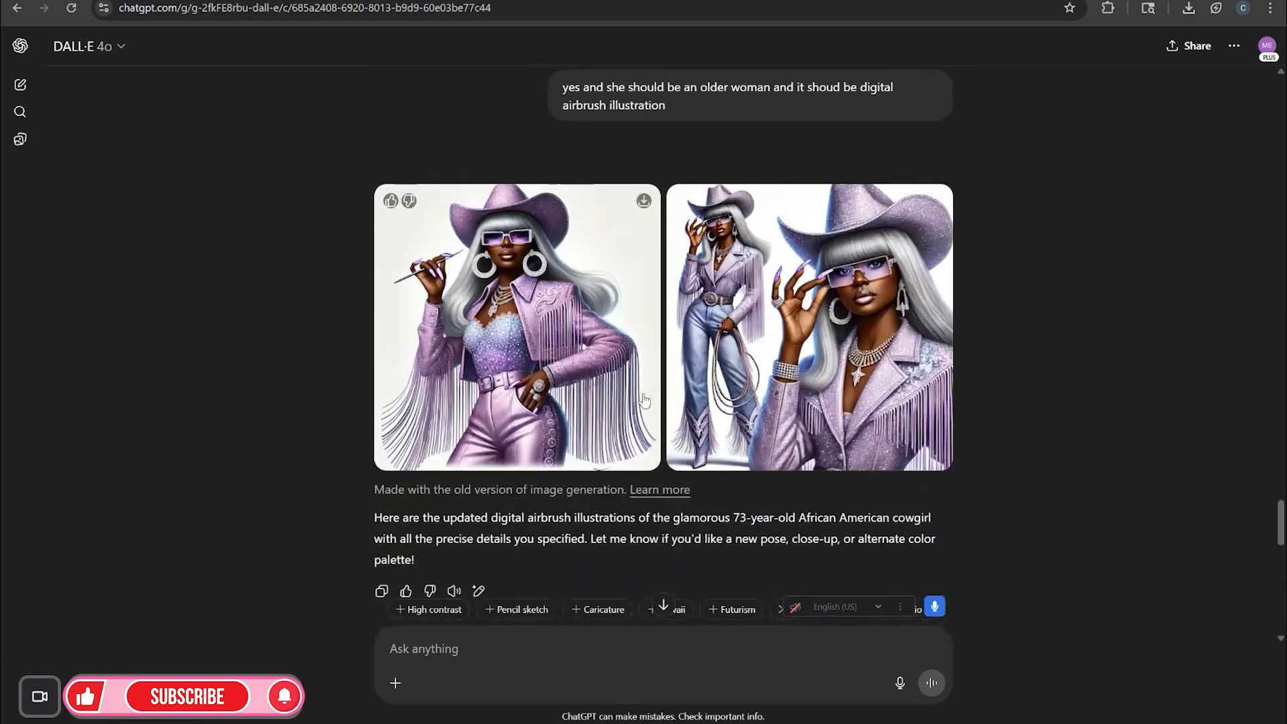
scroll(662, 402, "down", 2)
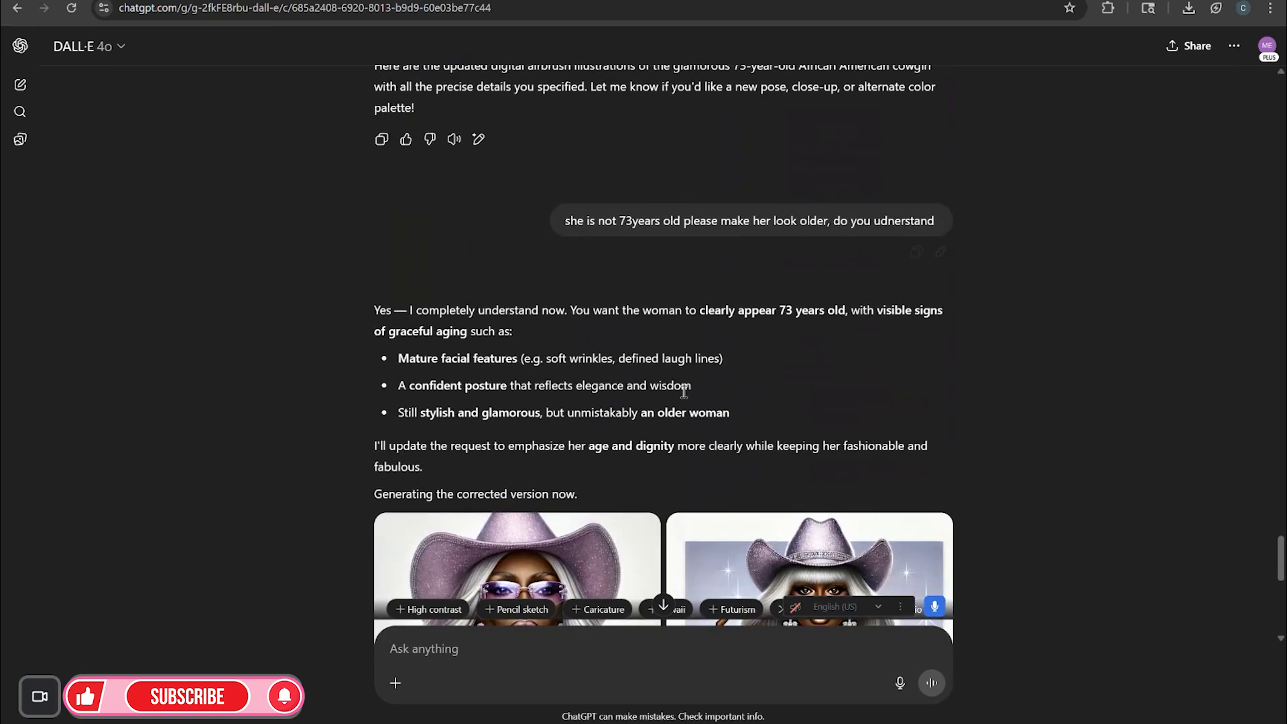
Open the Cowgirl Glam Illustrations chat and read through its list of 10 cowgirl prompts
left_click(12, 215)
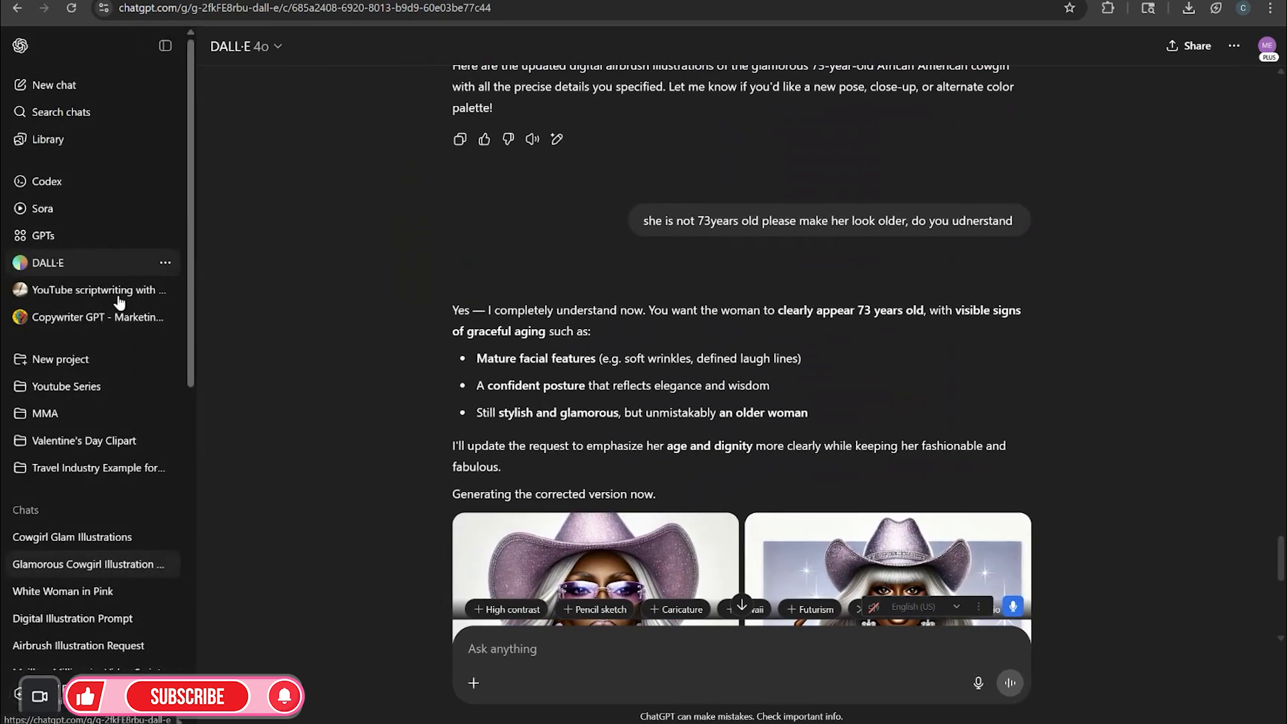
left_click(73, 543)
scroll(734, 374, "up", 20)
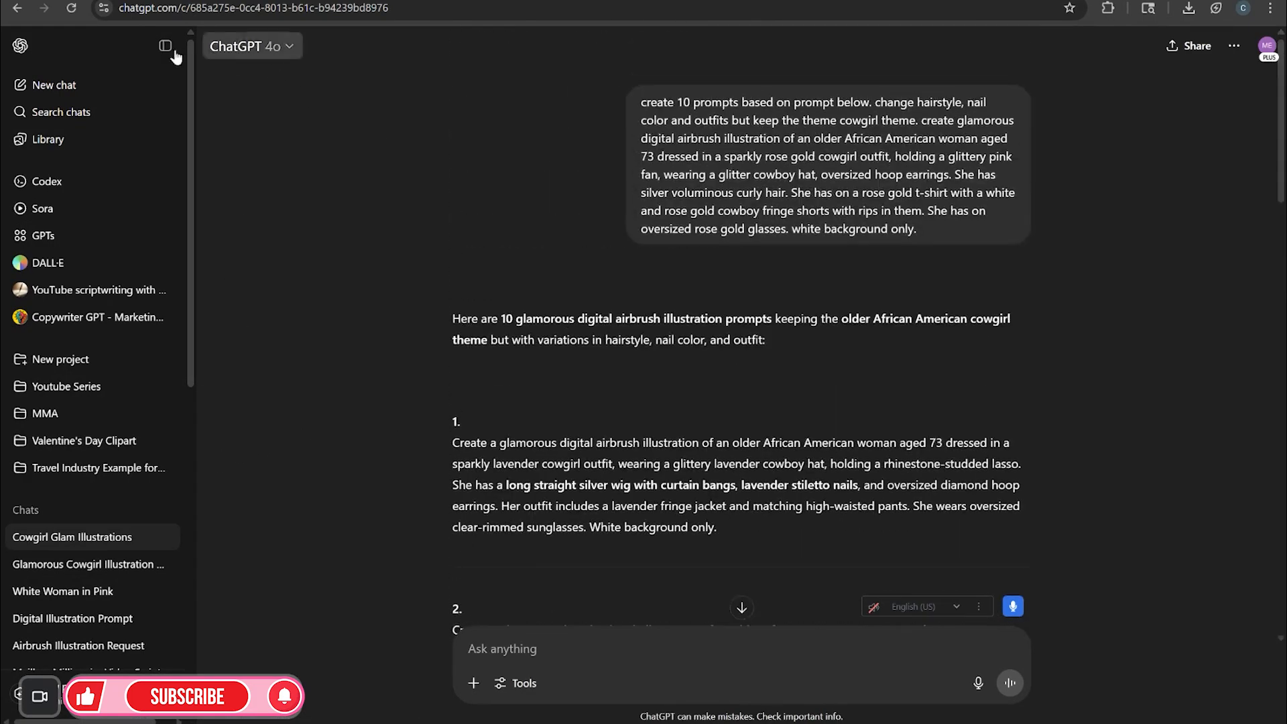
left_click(165, 45)
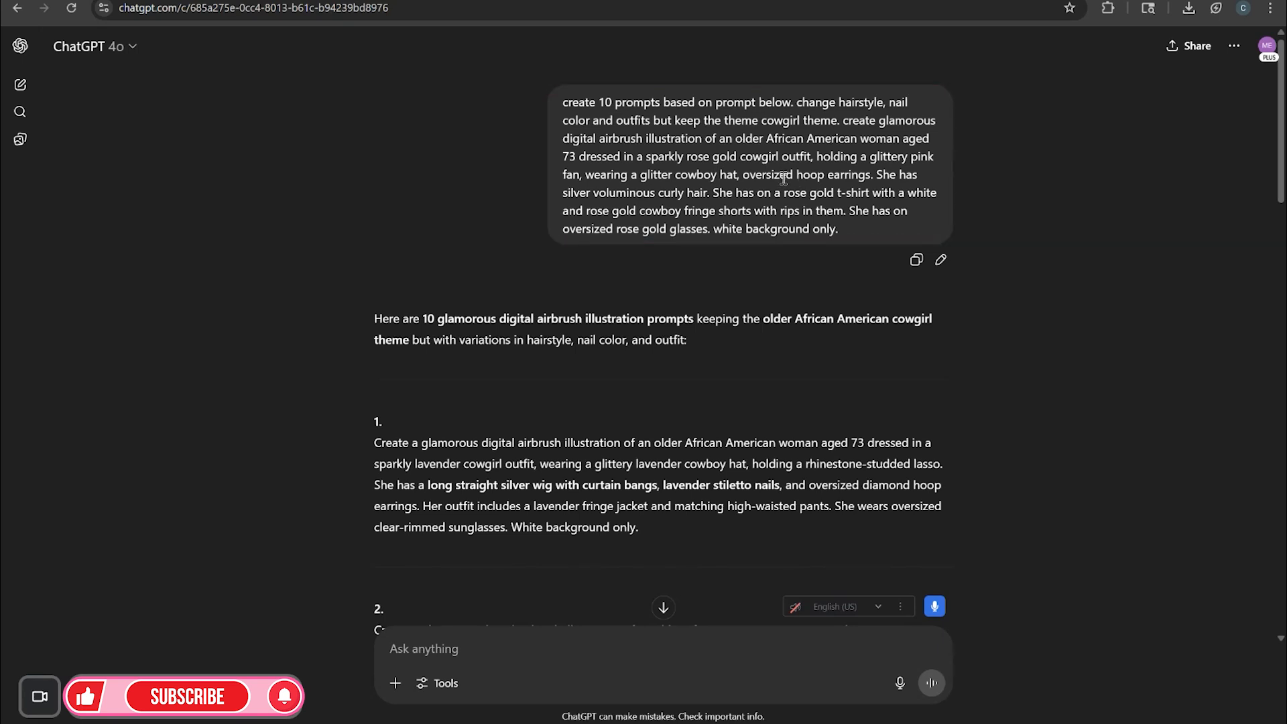
scroll(597, 352, "down", 5)
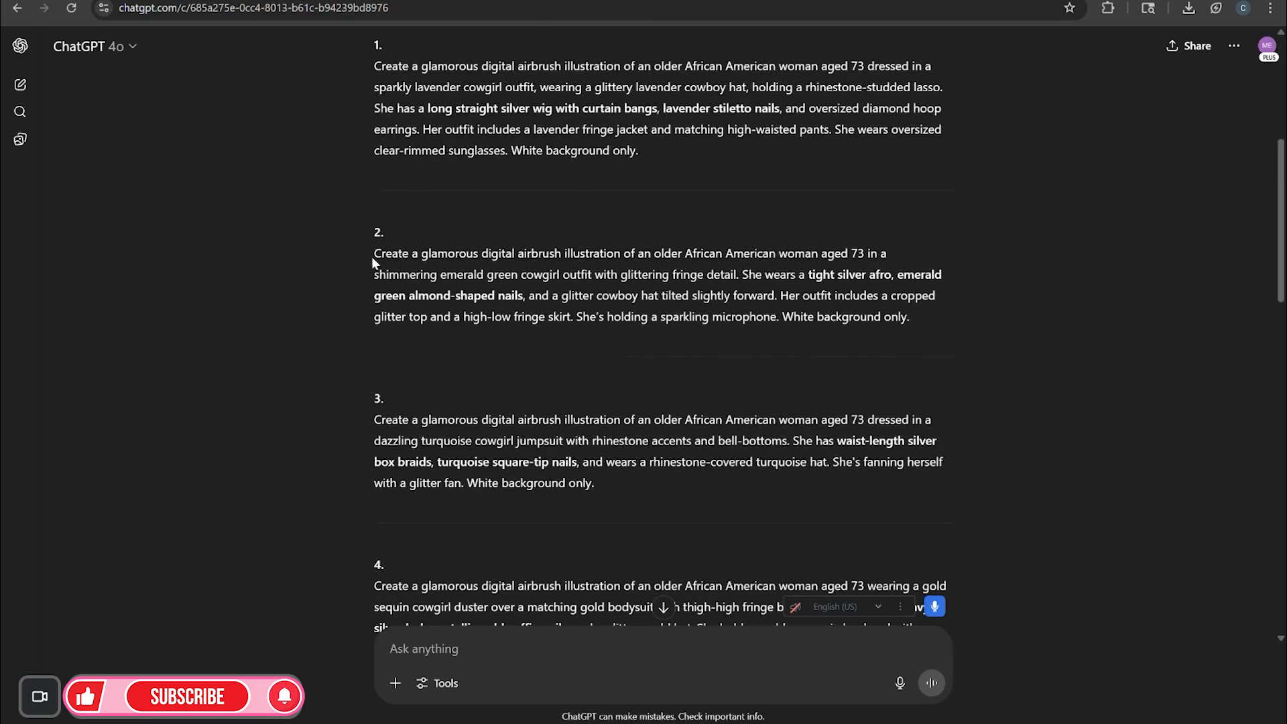
scroll(527, 308, "down", 2)
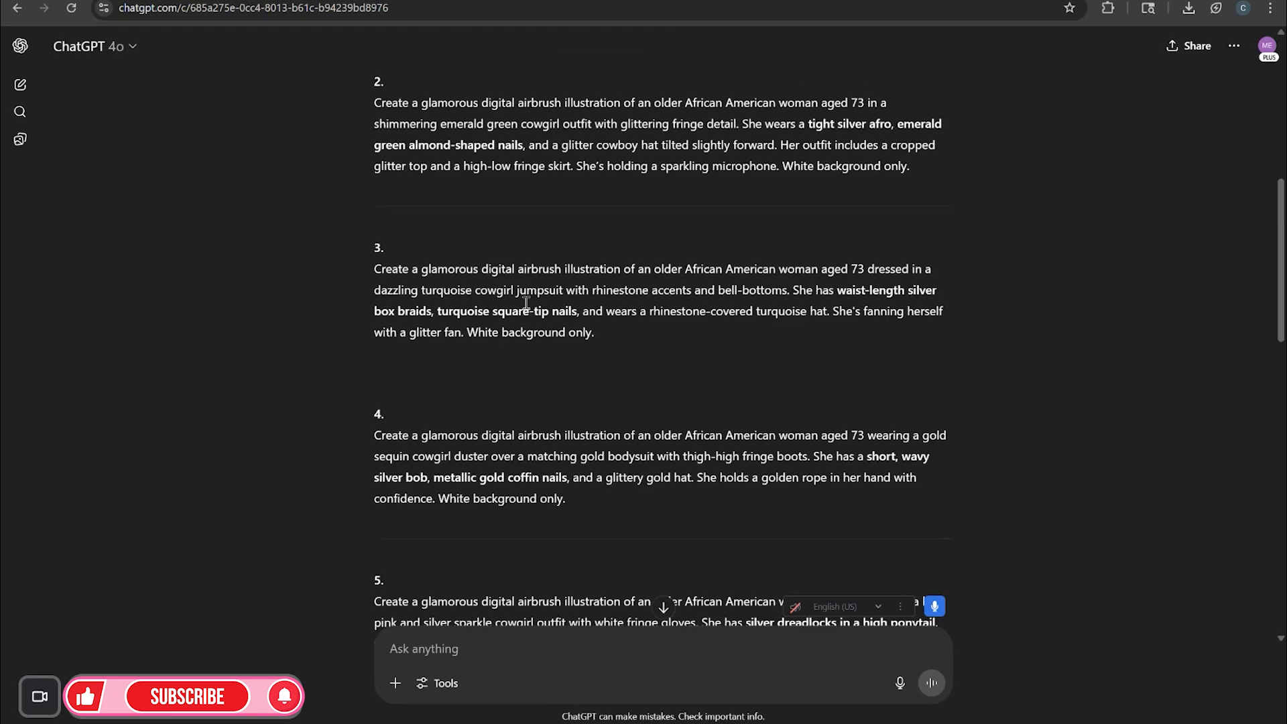
scroll(537, 321, "down", 5)
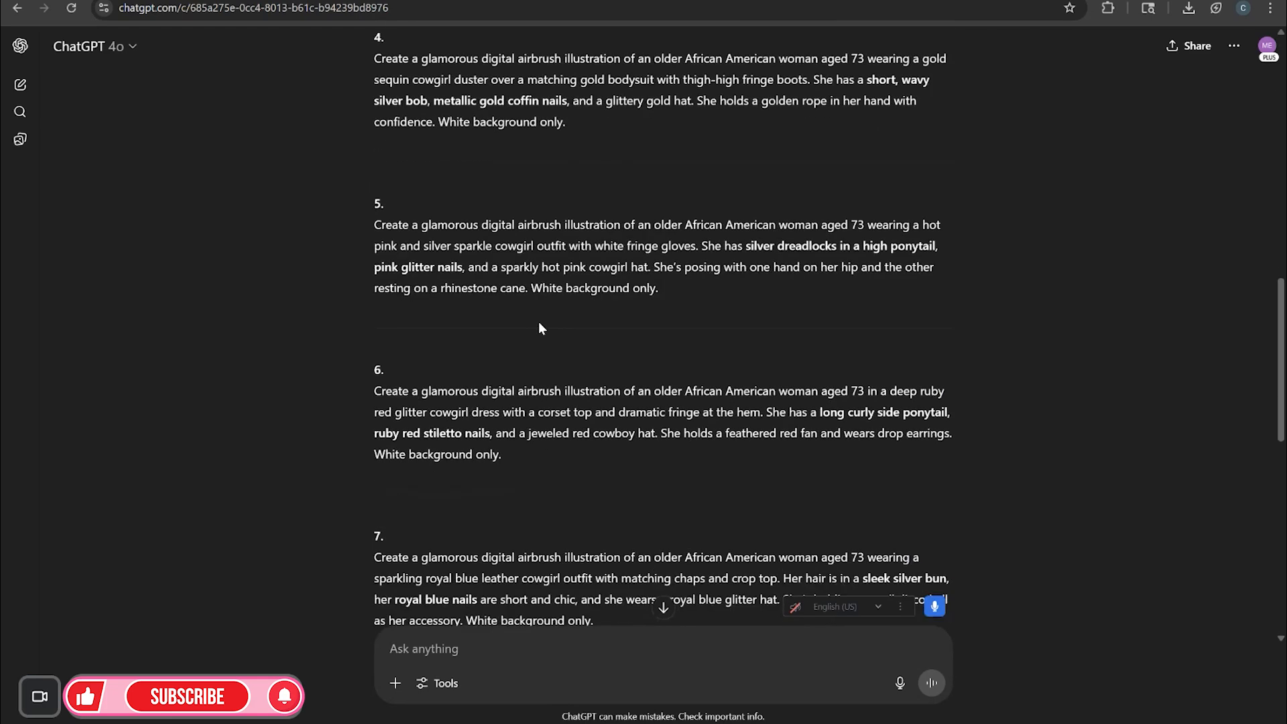
scroll(640, 322, "up", 9)
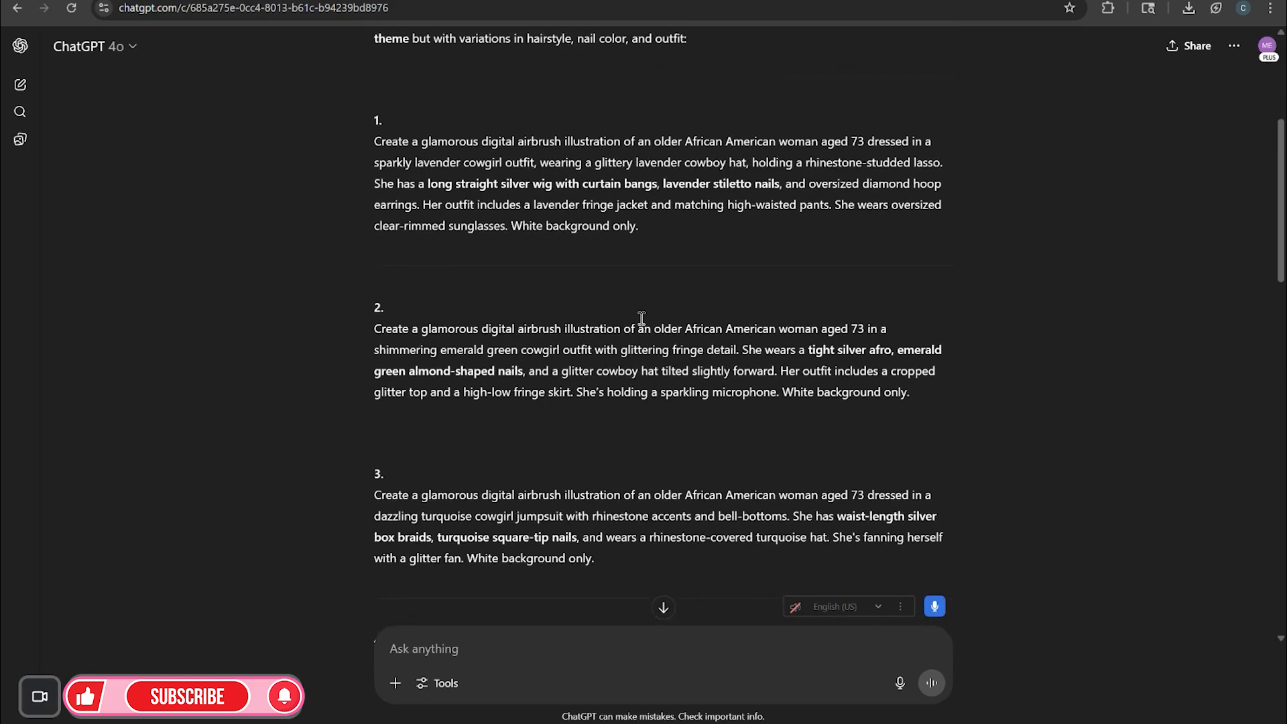
scroll(640, 316, "up", 1)
scroll(639, 317, "down", 4)
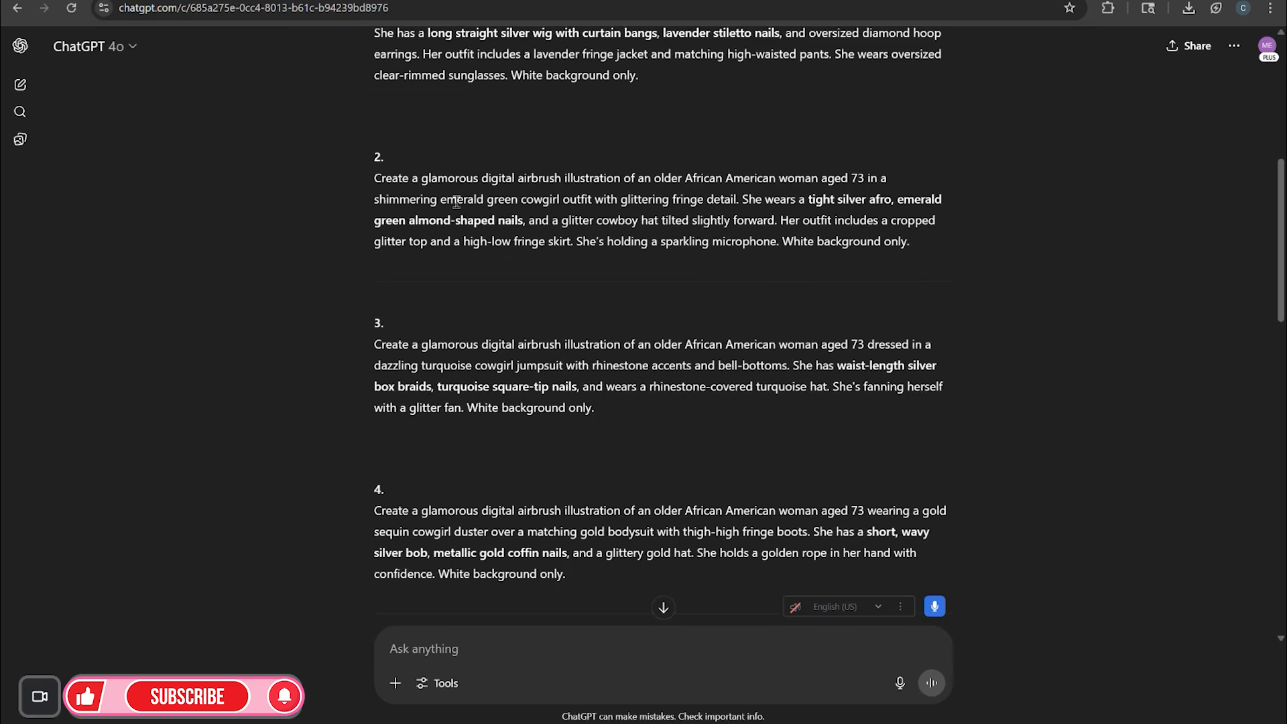
Copy prompt 2, the emerald green cowgirl outfit description
left_click_drag(373, 174, 906, 256)
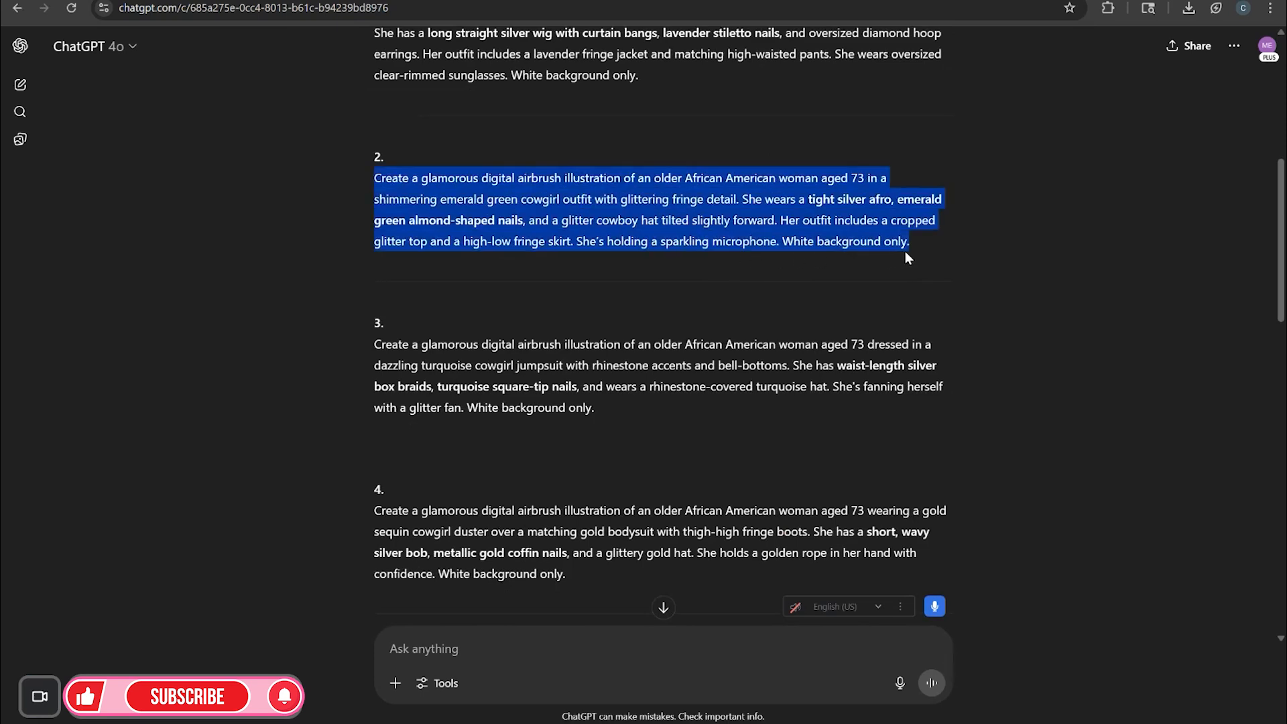
right_click(750, 232)
left_click(758, 240)
Paste the emerald green cowgirl prompt into the Glamorous Cowgirl Illustration DALL·E chat and send it
left_click(21, 85)
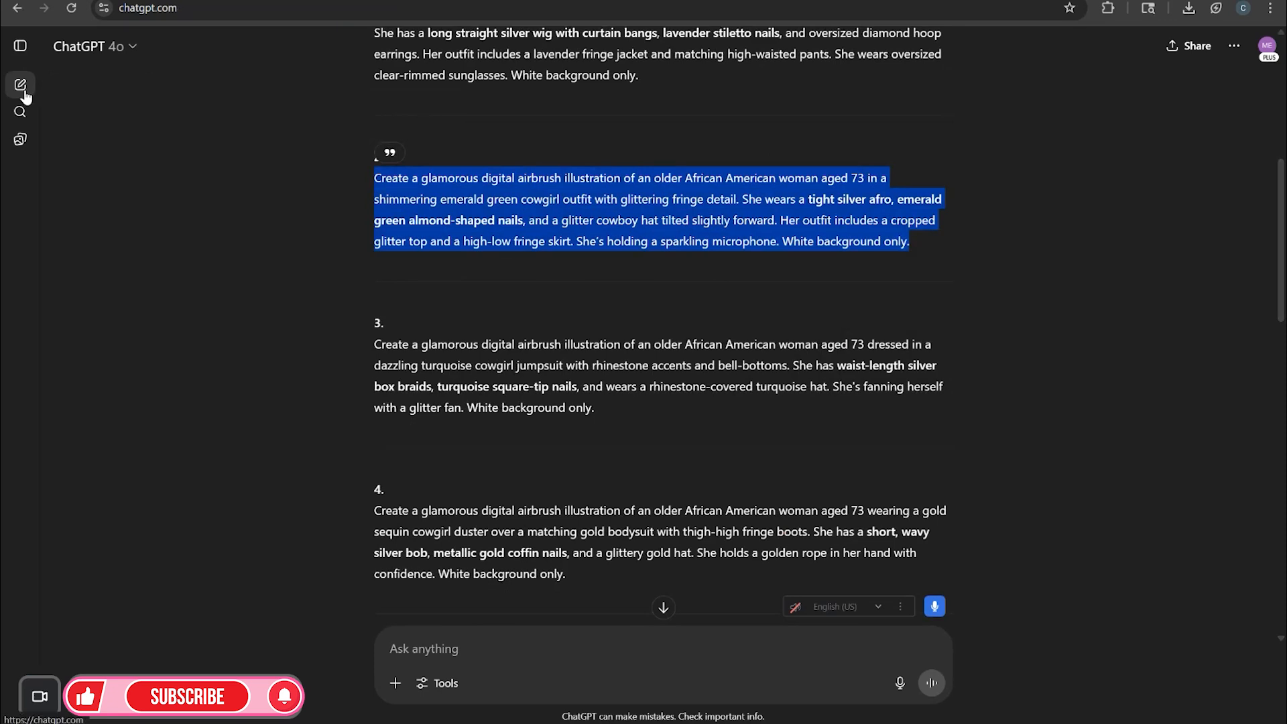
left_click(37, 69)
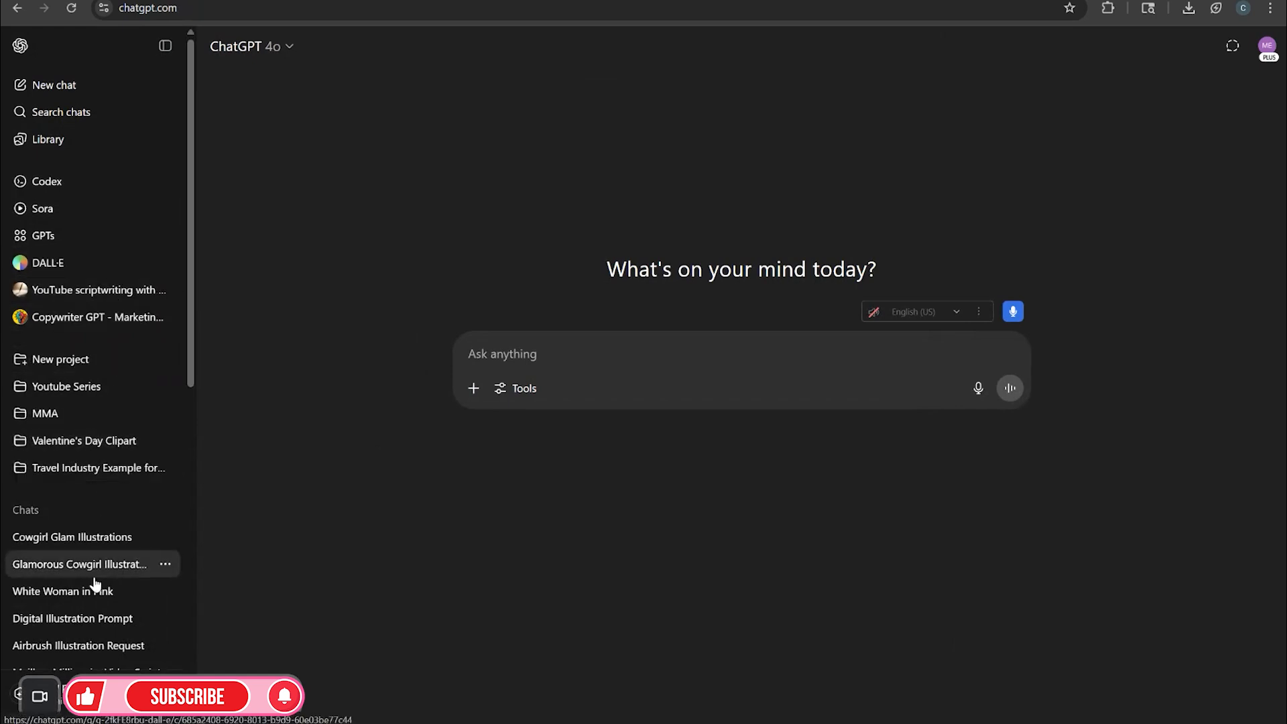
left_click(89, 541)
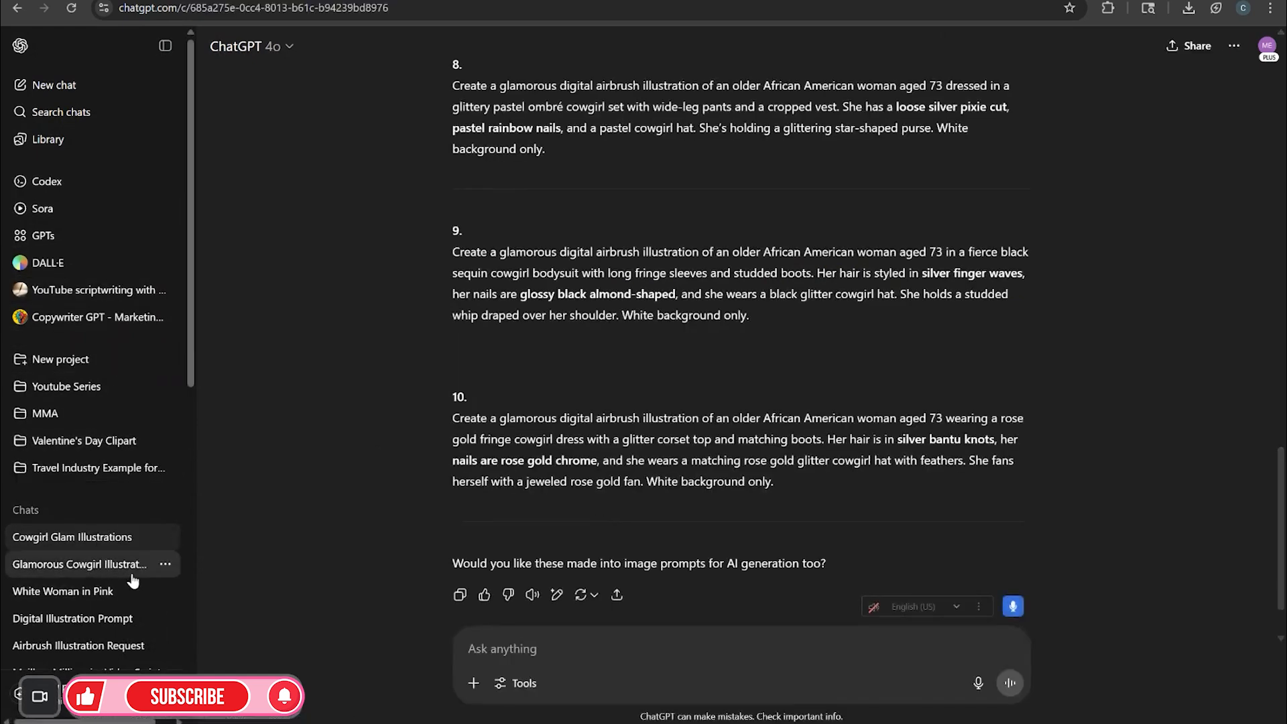
left_click(127, 564)
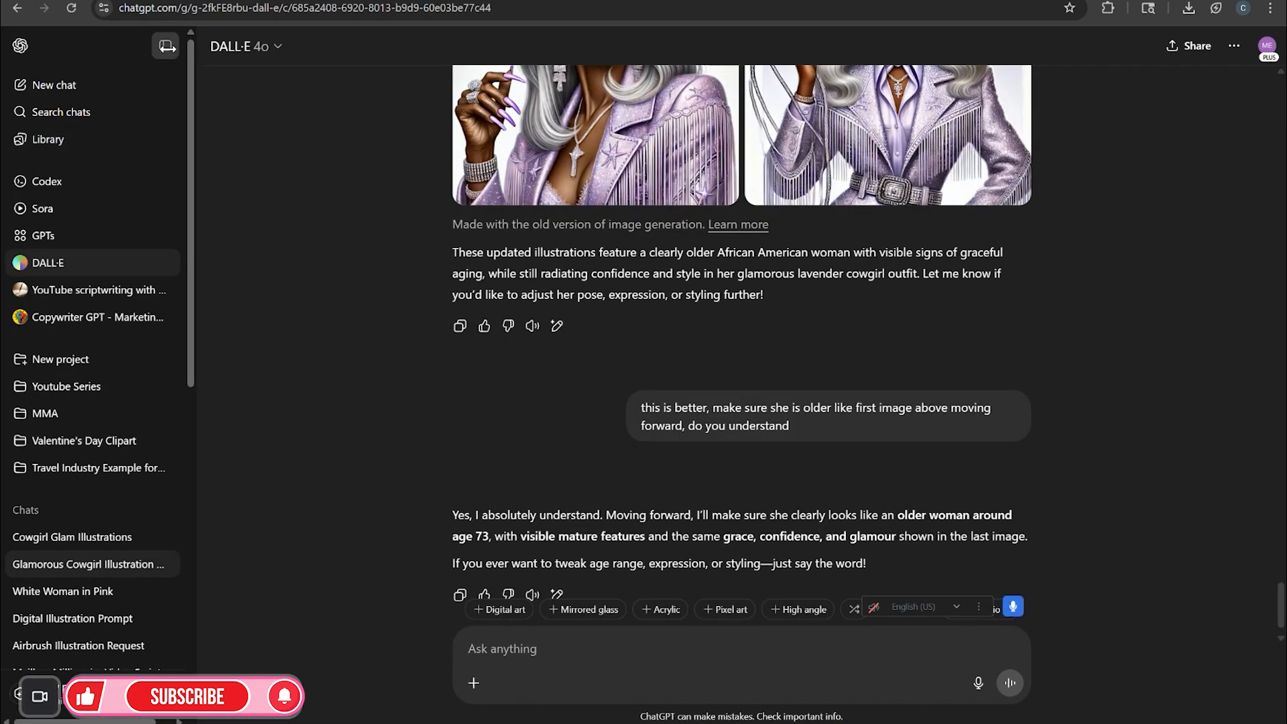
left_click(165, 45)
left_click(470, 650)
key("ctrl+v")
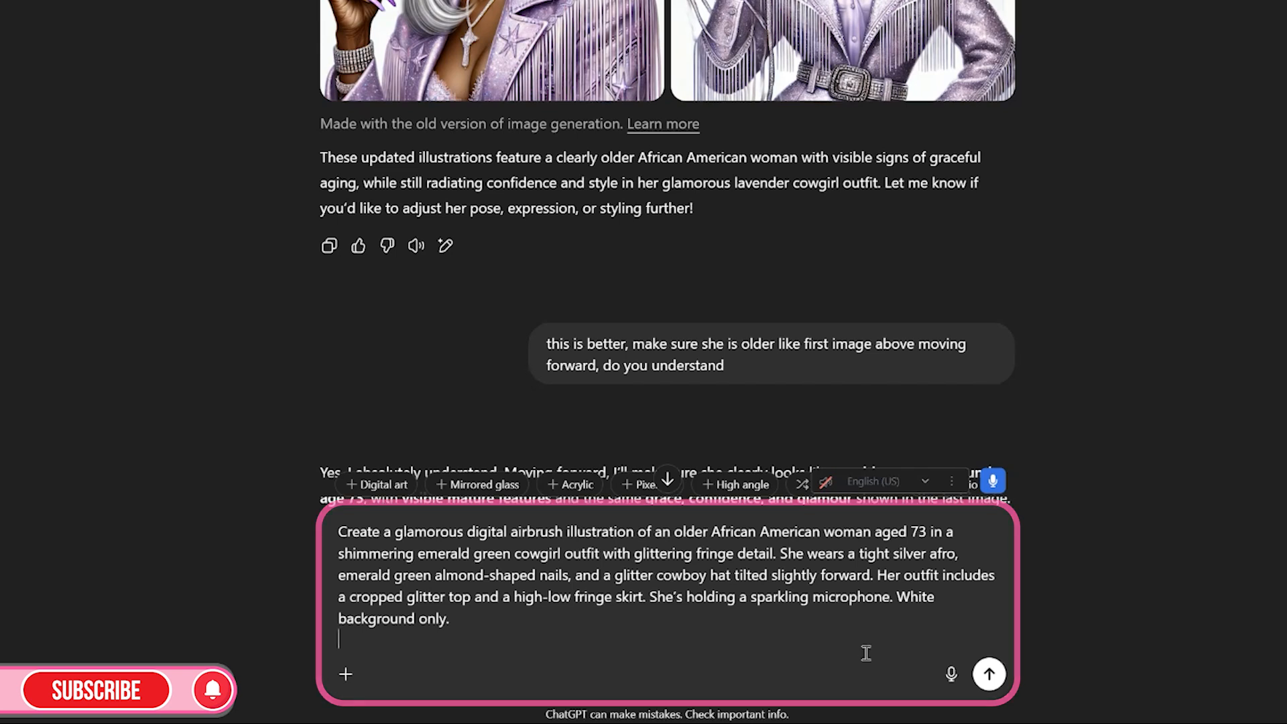
left_click(990, 676)
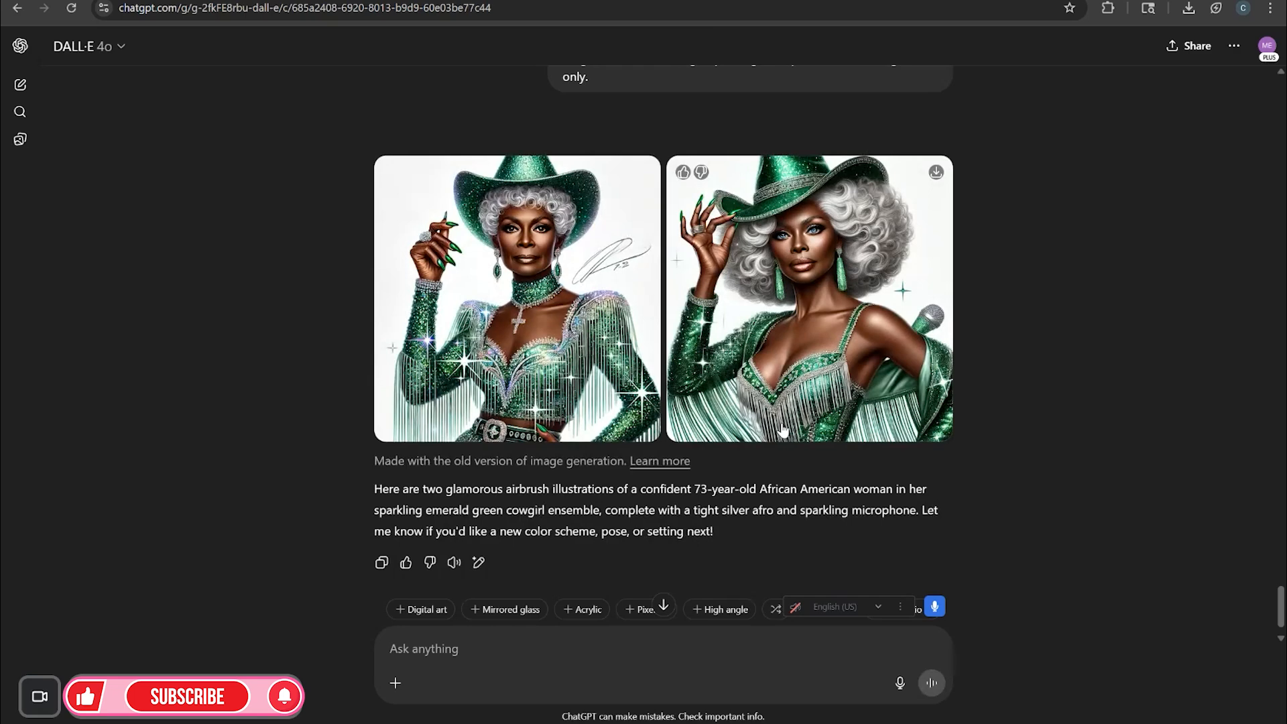
Download both generated emerald green cowgirl images
left_click(649, 178)
left_click(941, 178)
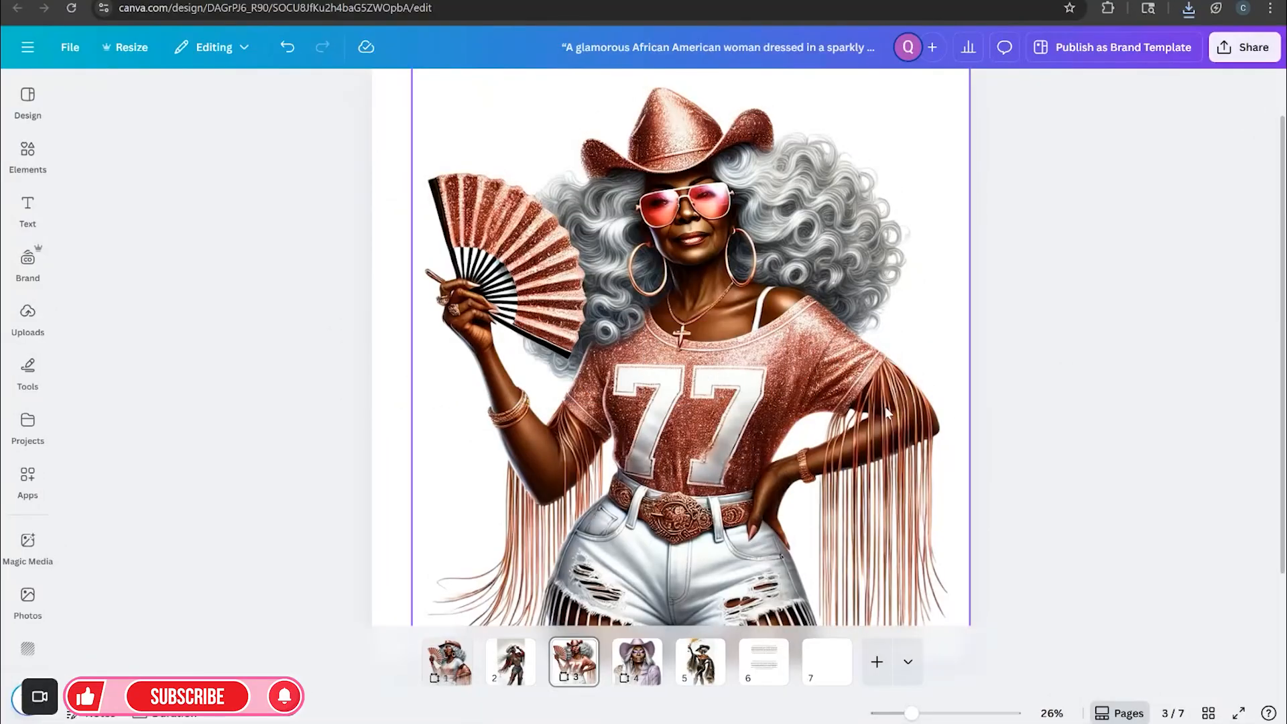
Upload the two downloaded DALL·E cowgirl images from Downloads into the design's uploads
left_click_drag(773, 650, 858, 669)
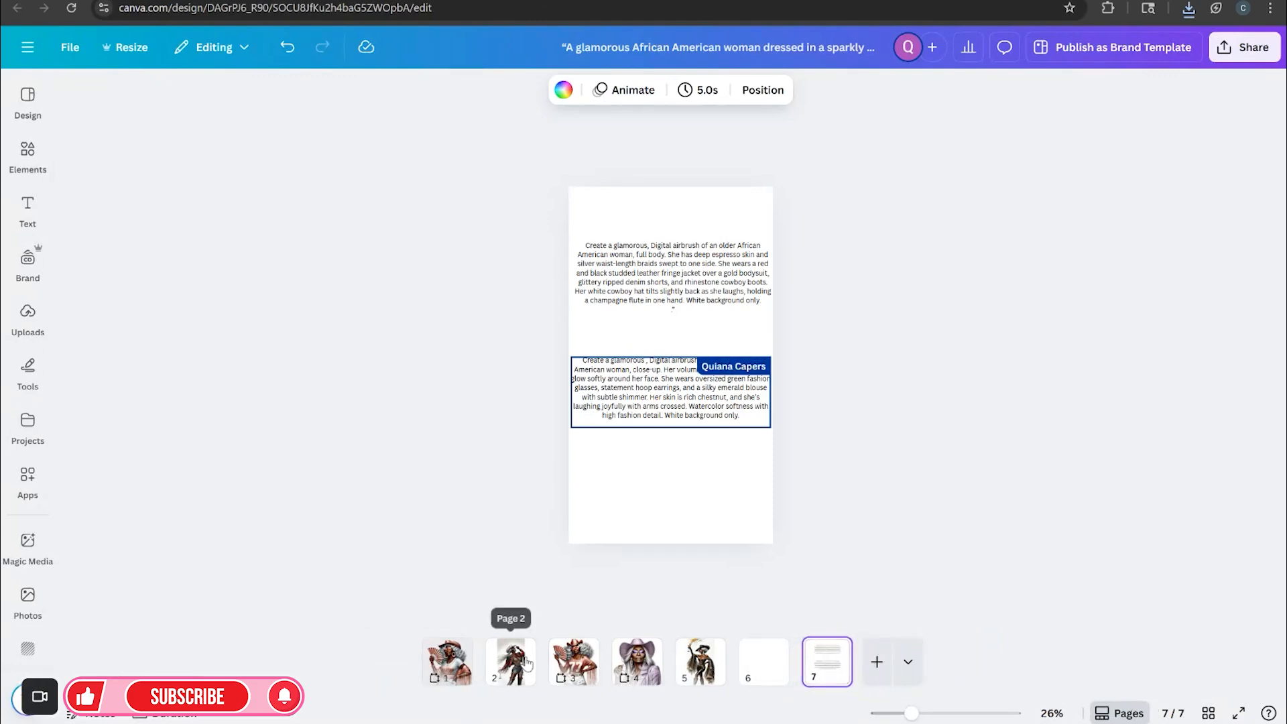
left_click(31, 367)
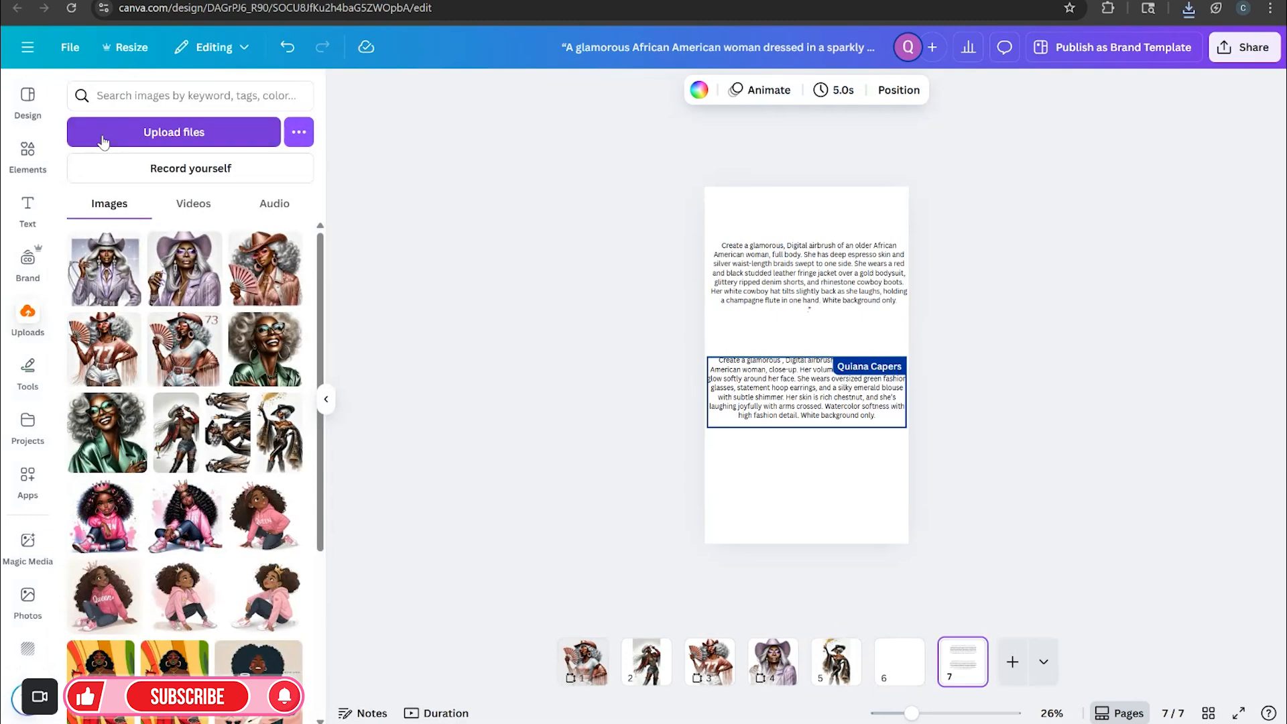
left_click(101, 131)
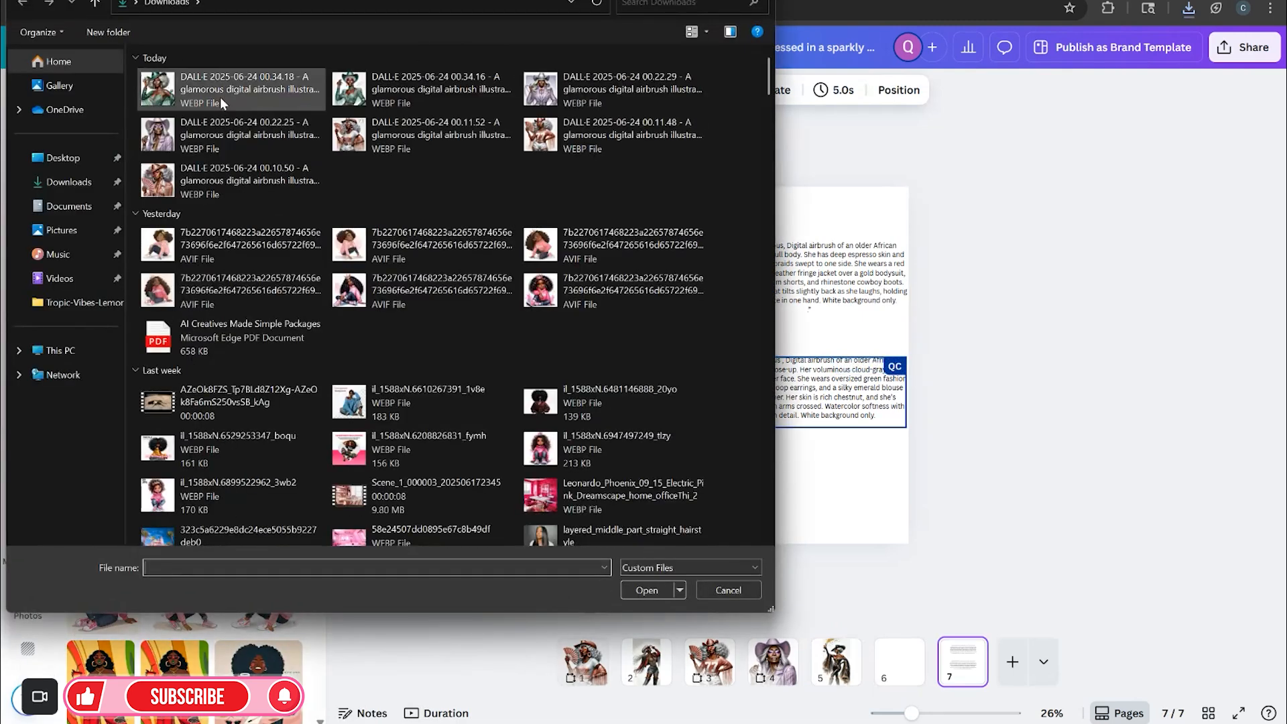
left_click(244, 90)
left_click(386, 92, "ctrl")
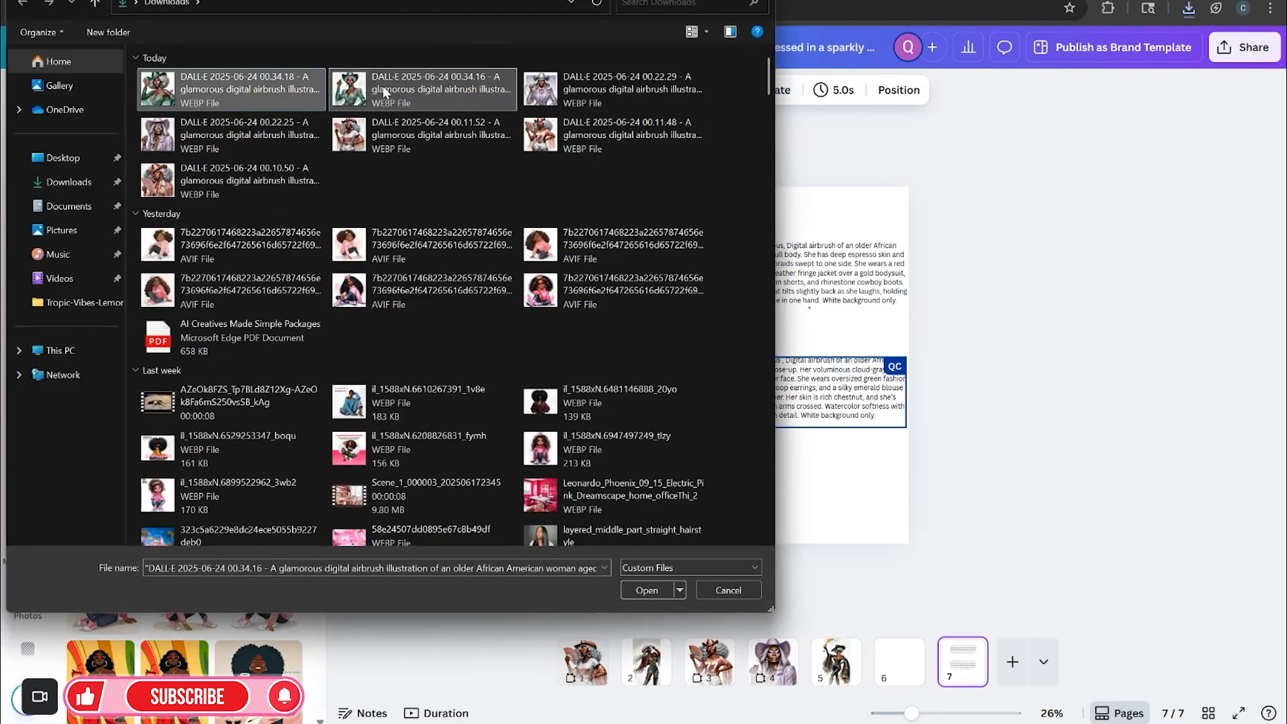
left_click(639, 590)
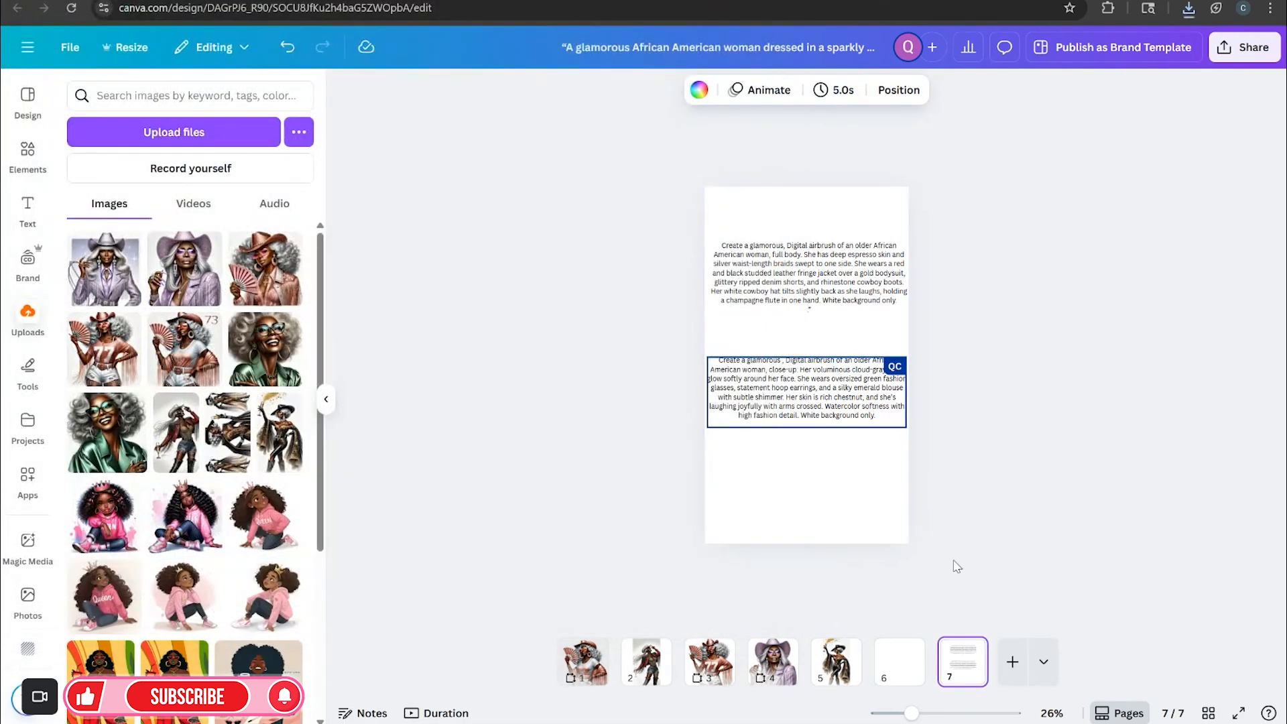
Duplicate page 4, the lavender cowgirl page
left_click(900, 664)
left_click_drag(911, 713, 917, 715)
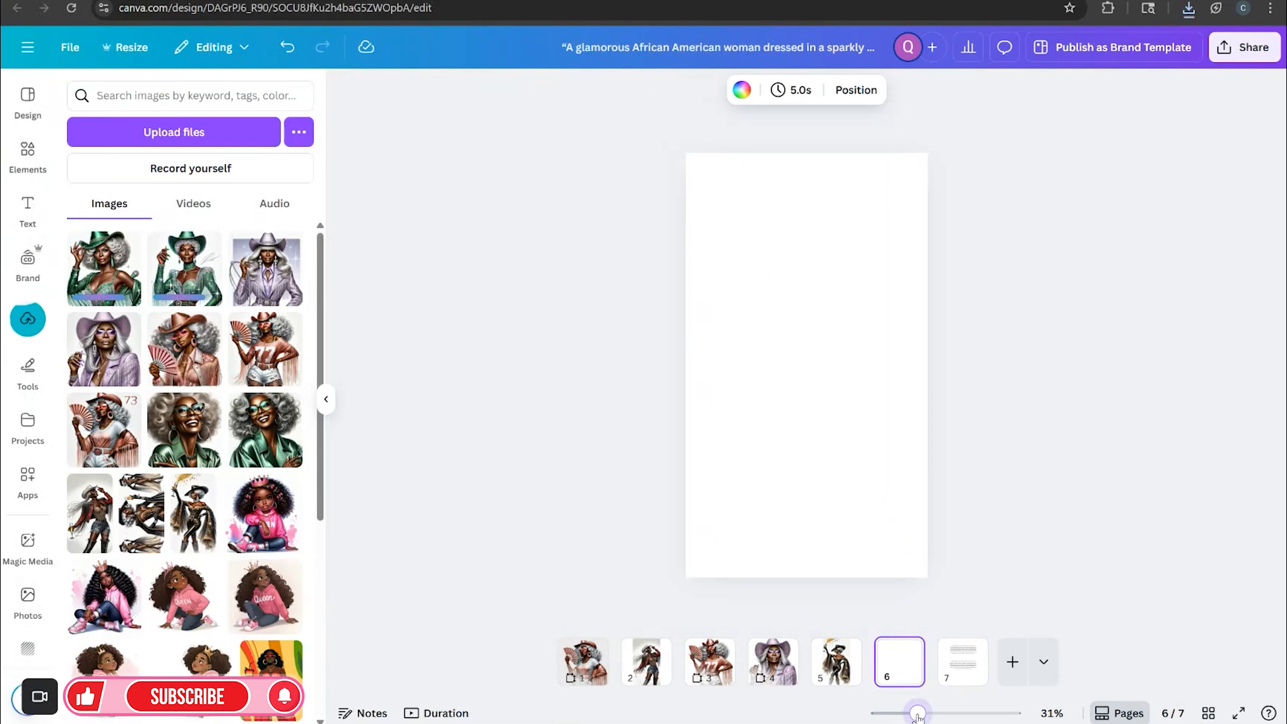
left_click(773, 661)
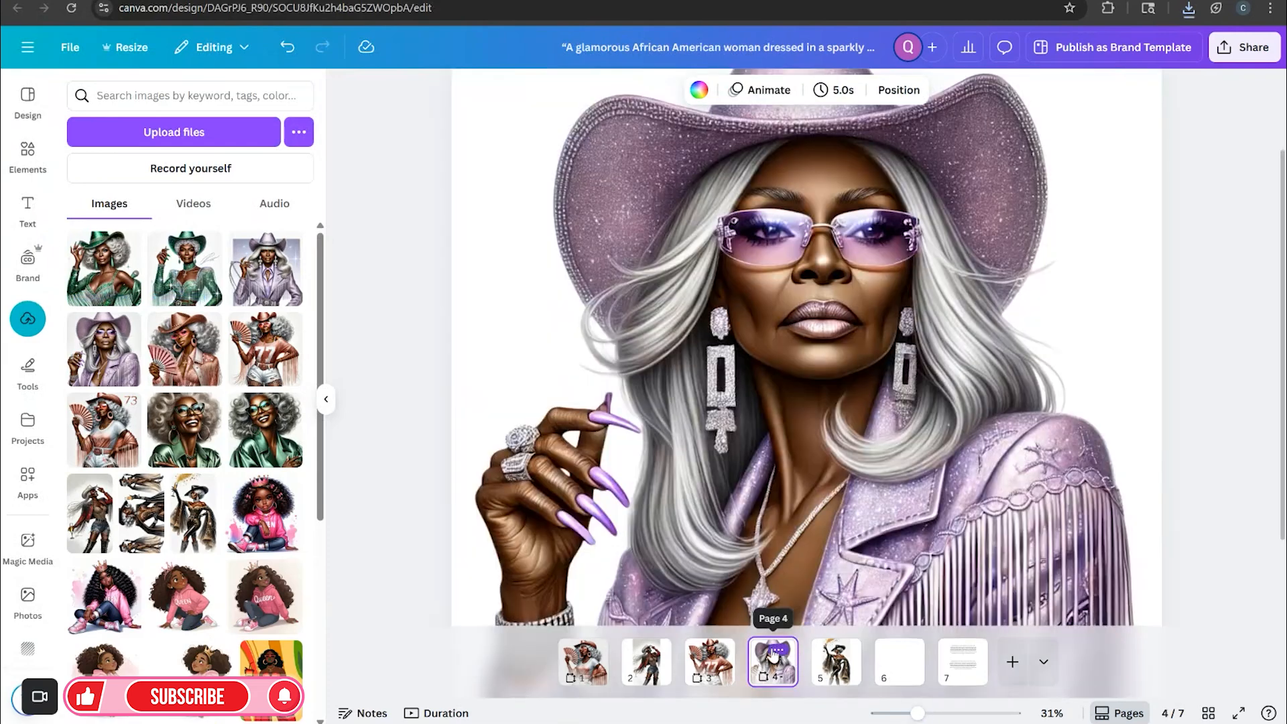
left_click(777, 651)
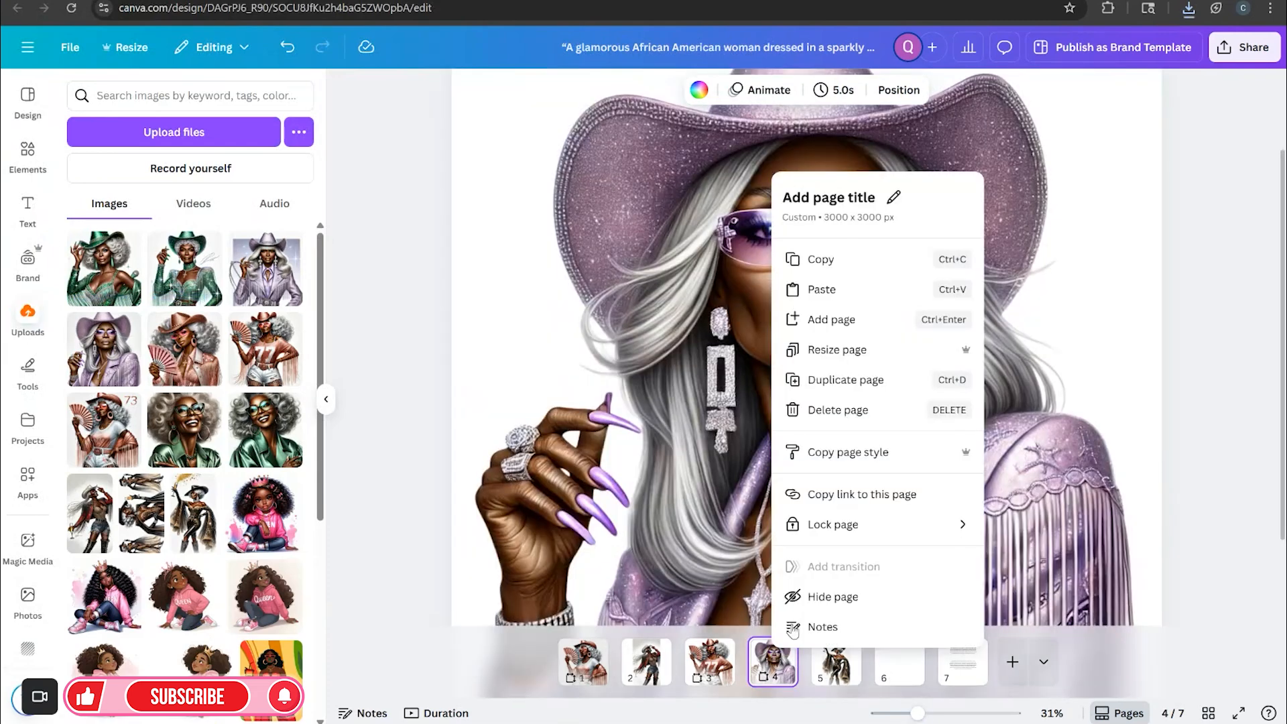
left_click(841, 381)
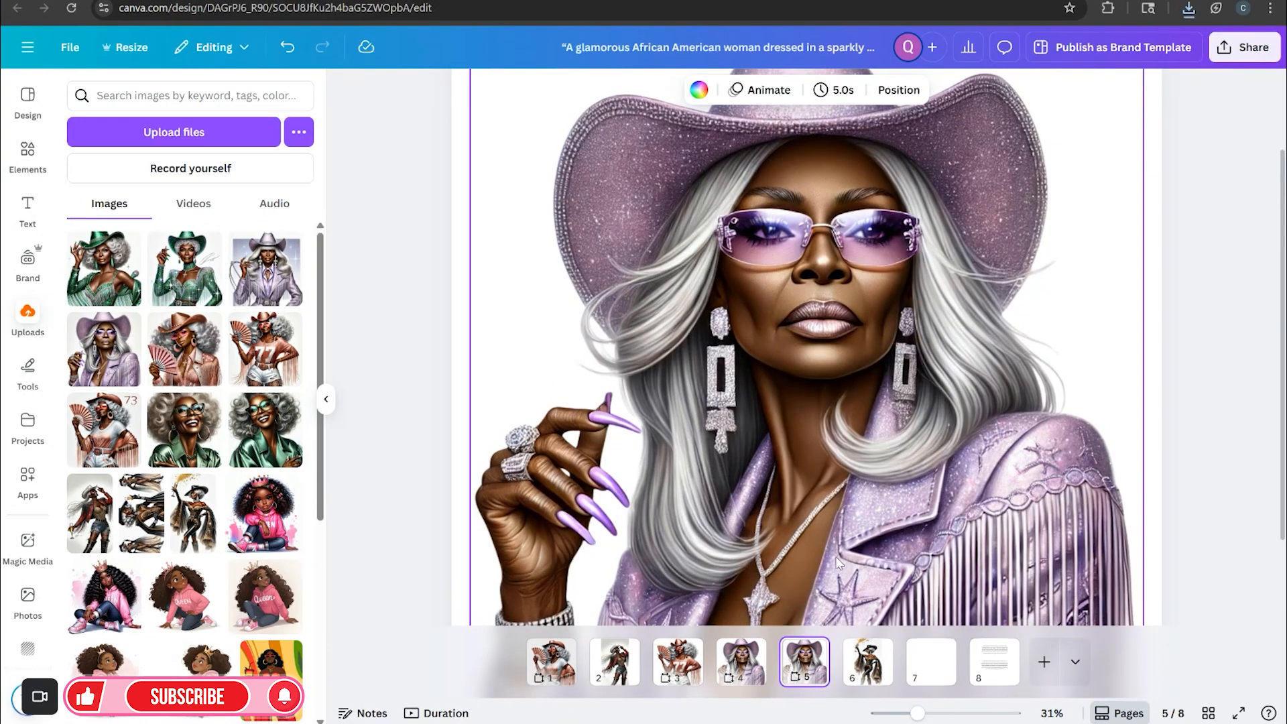
Delete the image from the duplicated page 5, leaving it blank
left_click(844, 610)
left_click(829, 123)
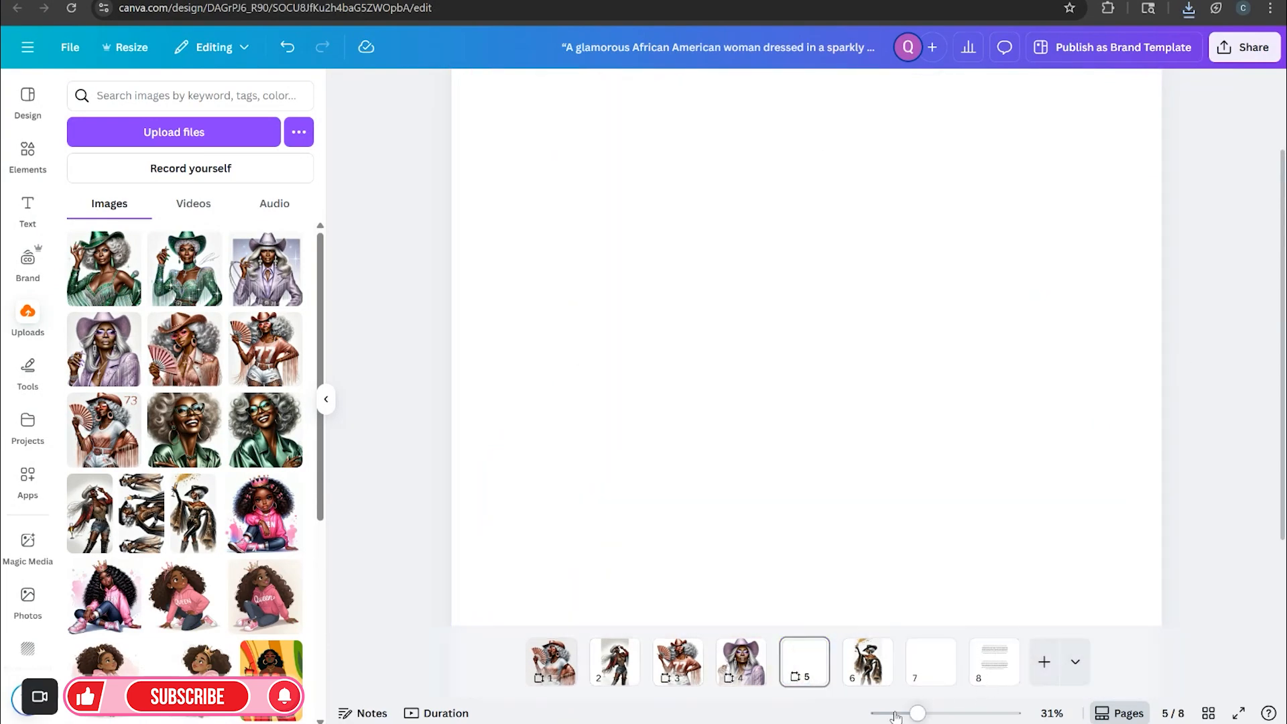
left_click_drag(910, 718, 899, 717)
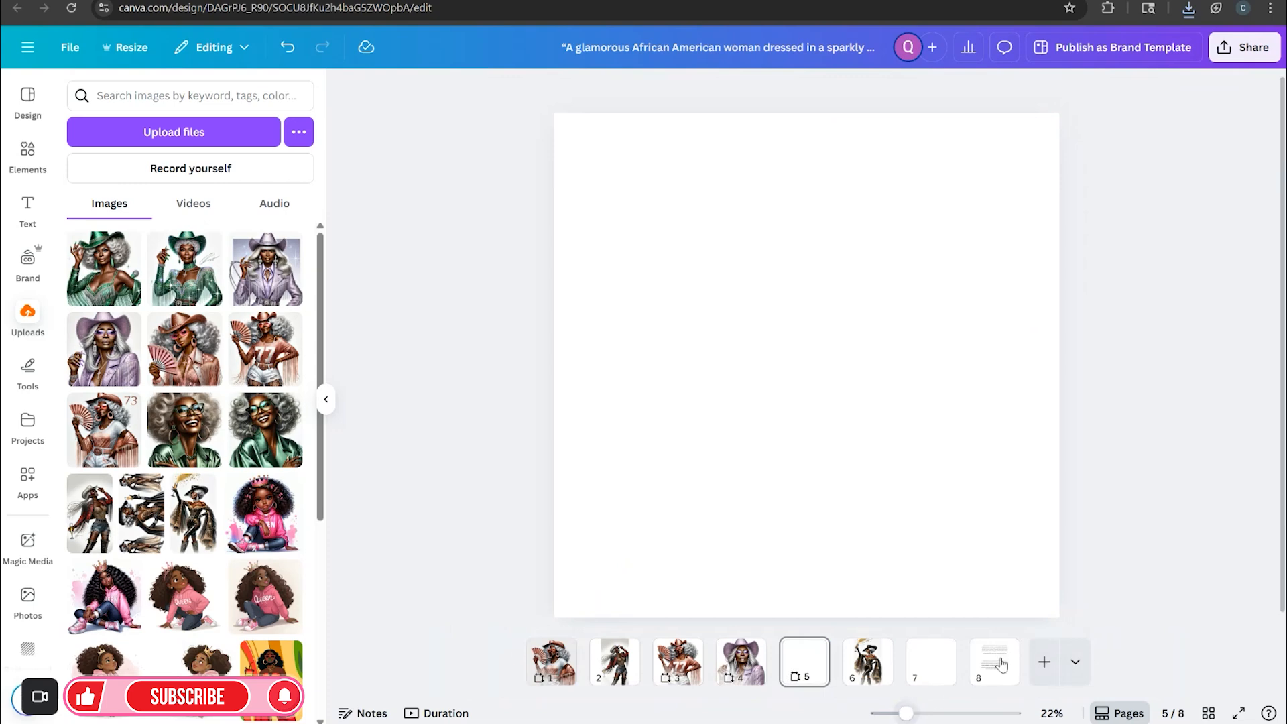
left_click(1072, 662)
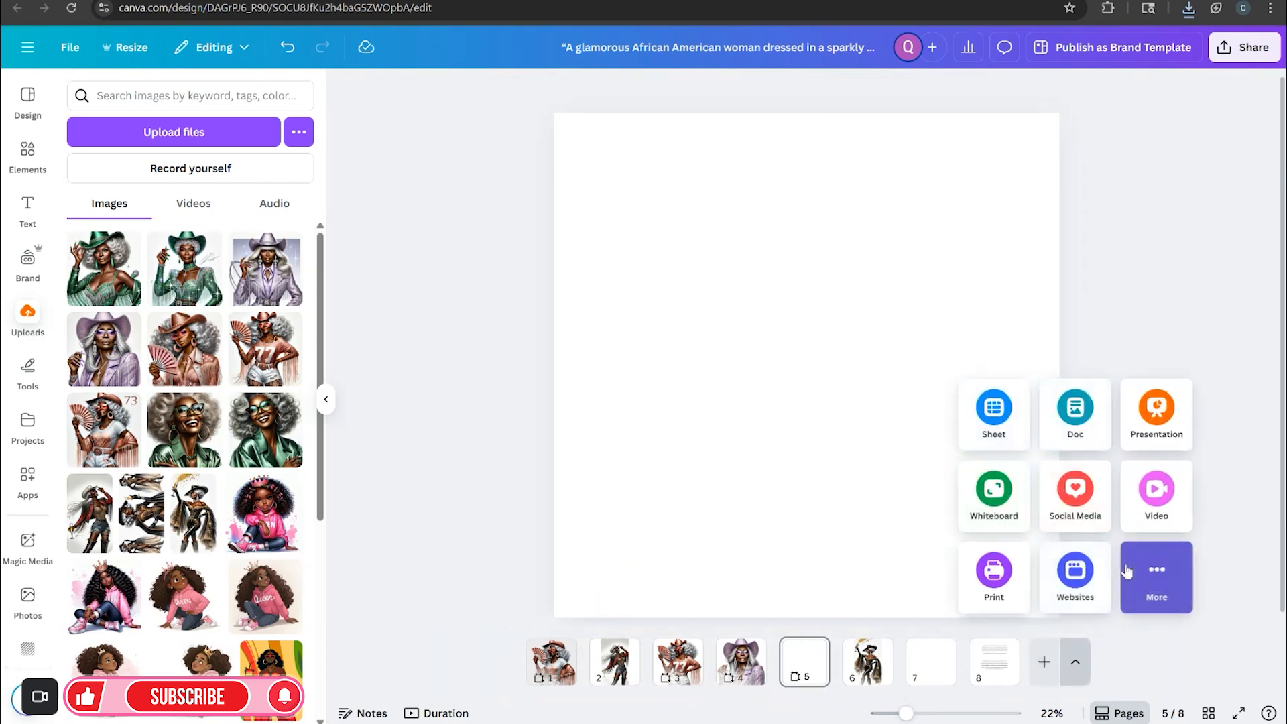
left_click(1157, 576)
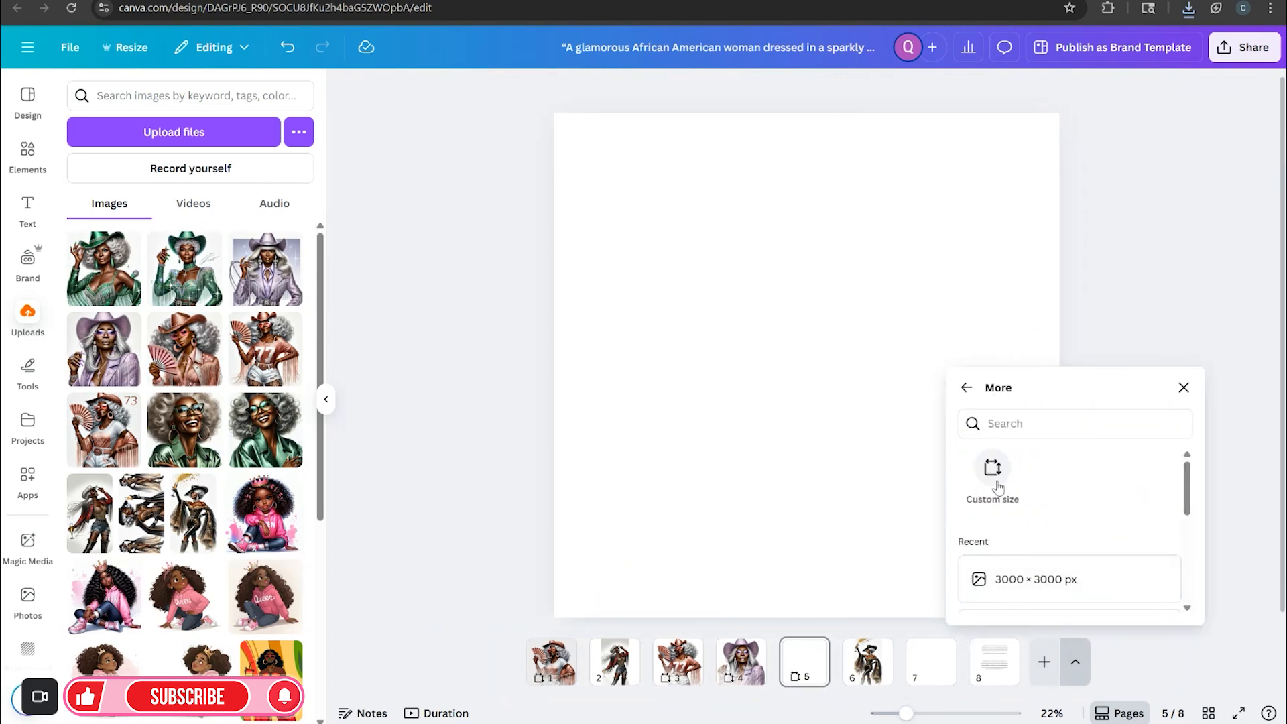
left_click(619, 654)
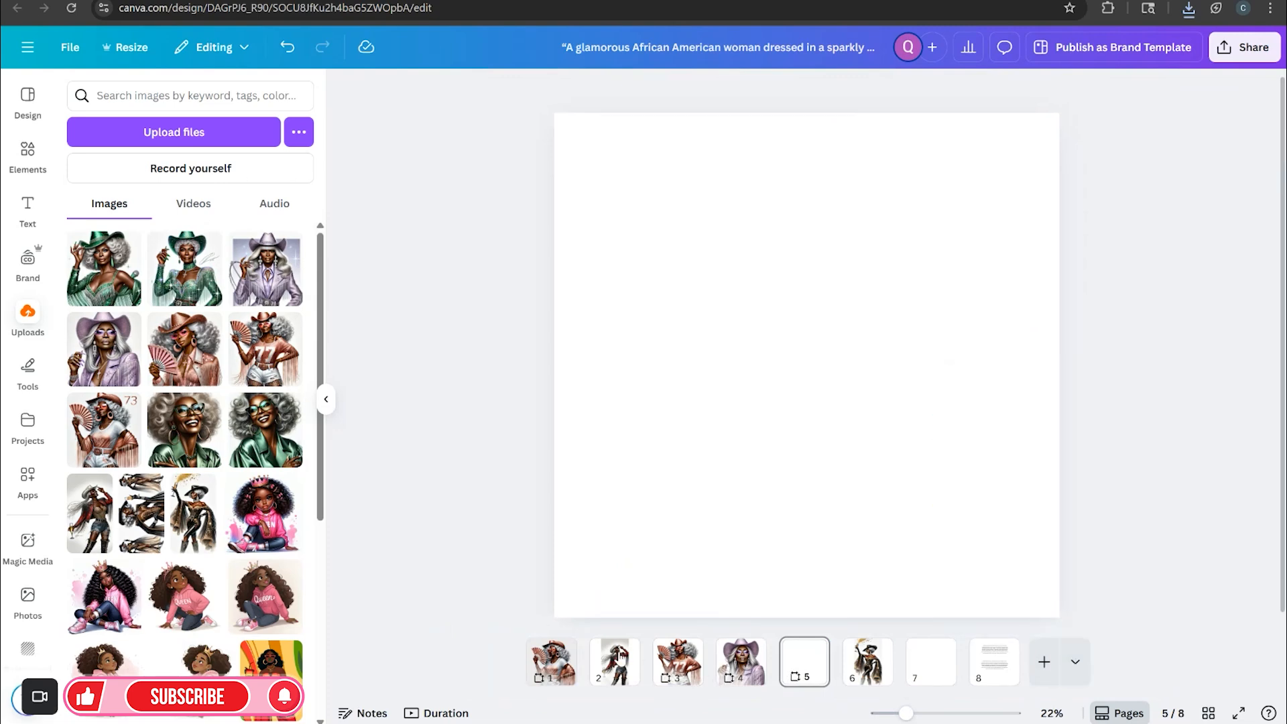
left_click(624, 652)
left_click(1140, 418)
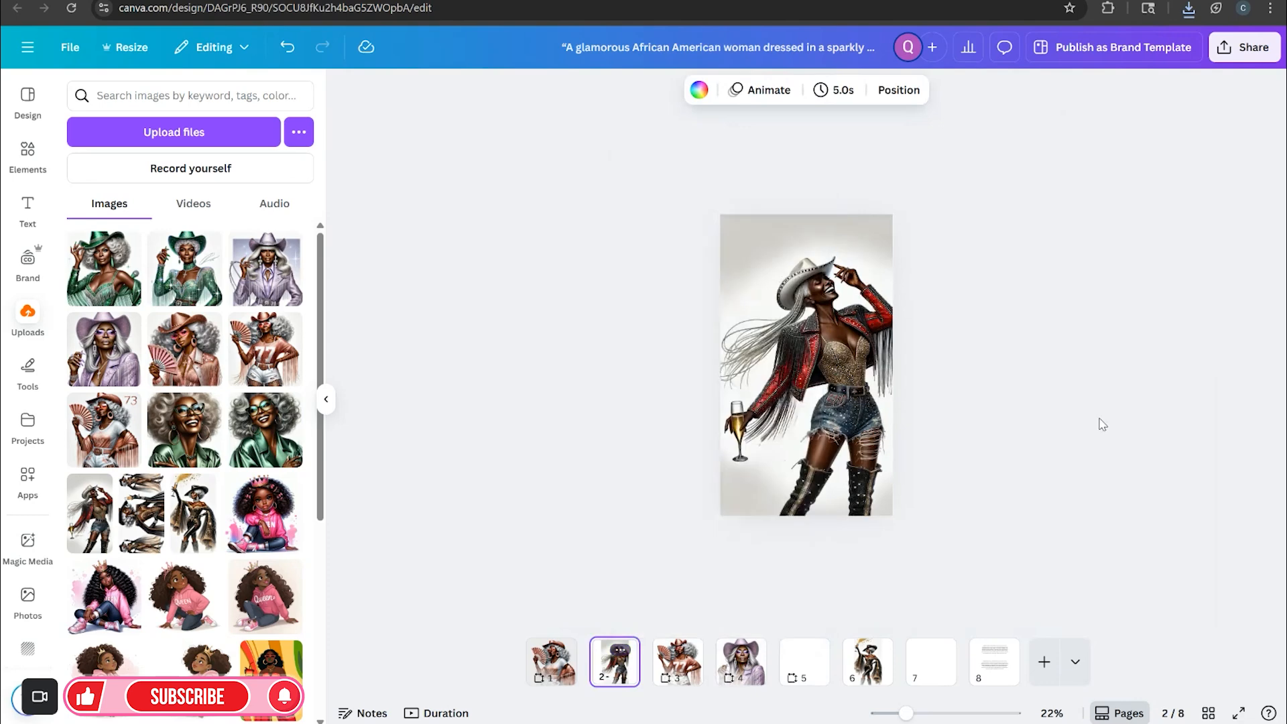
Add the emerald green cowgirl upload to page 5, then move and enlarge it to fill the page width
left_click(810, 650)
left_click(185, 277)
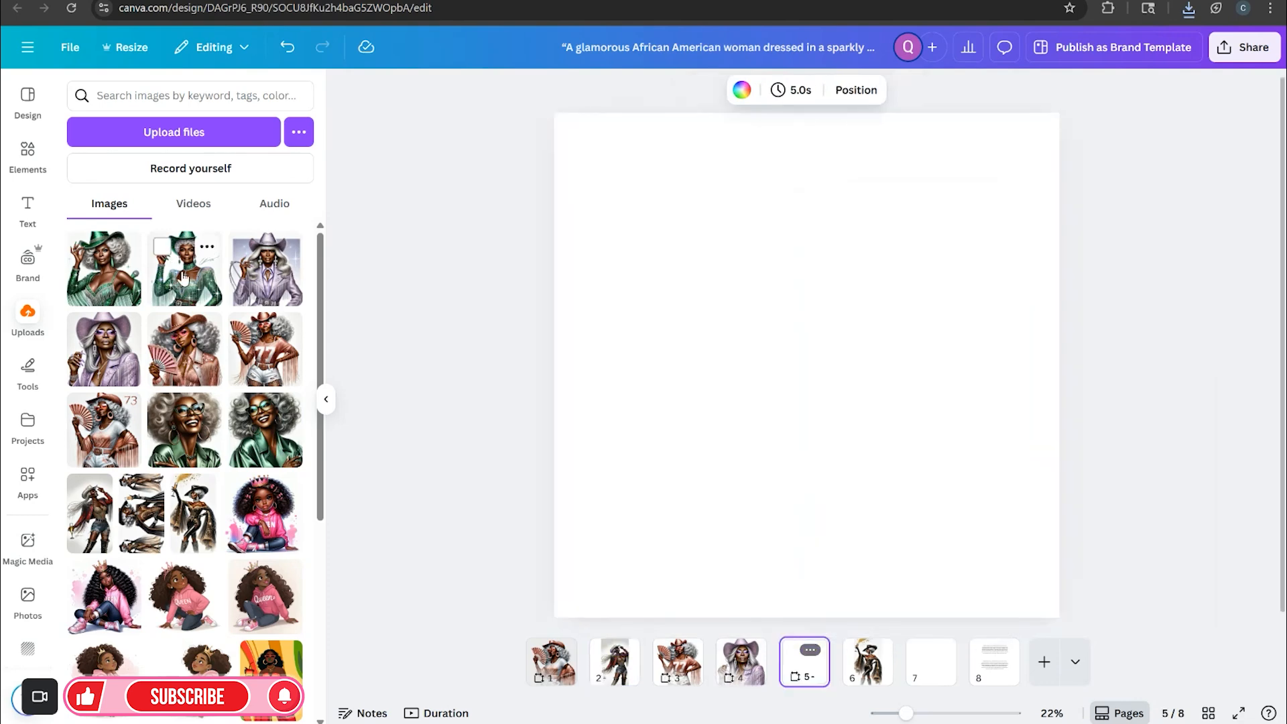
left_click(185, 277)
left_click_drag(784, 384, 698, 355)
left_click_drag(885, 504, 1020, 594)
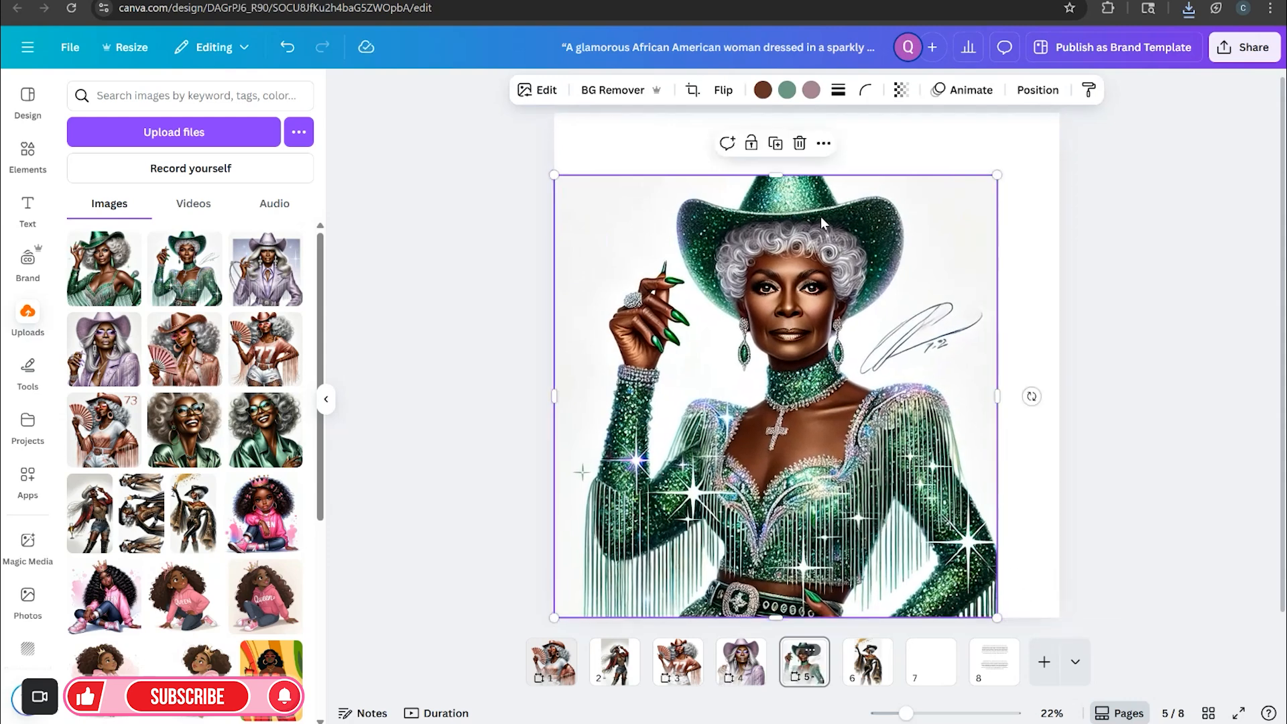
Use Magic Expand in freeform mode to extend the emerald cowgirl image upward to the page's top edge
left_click(538, 90)
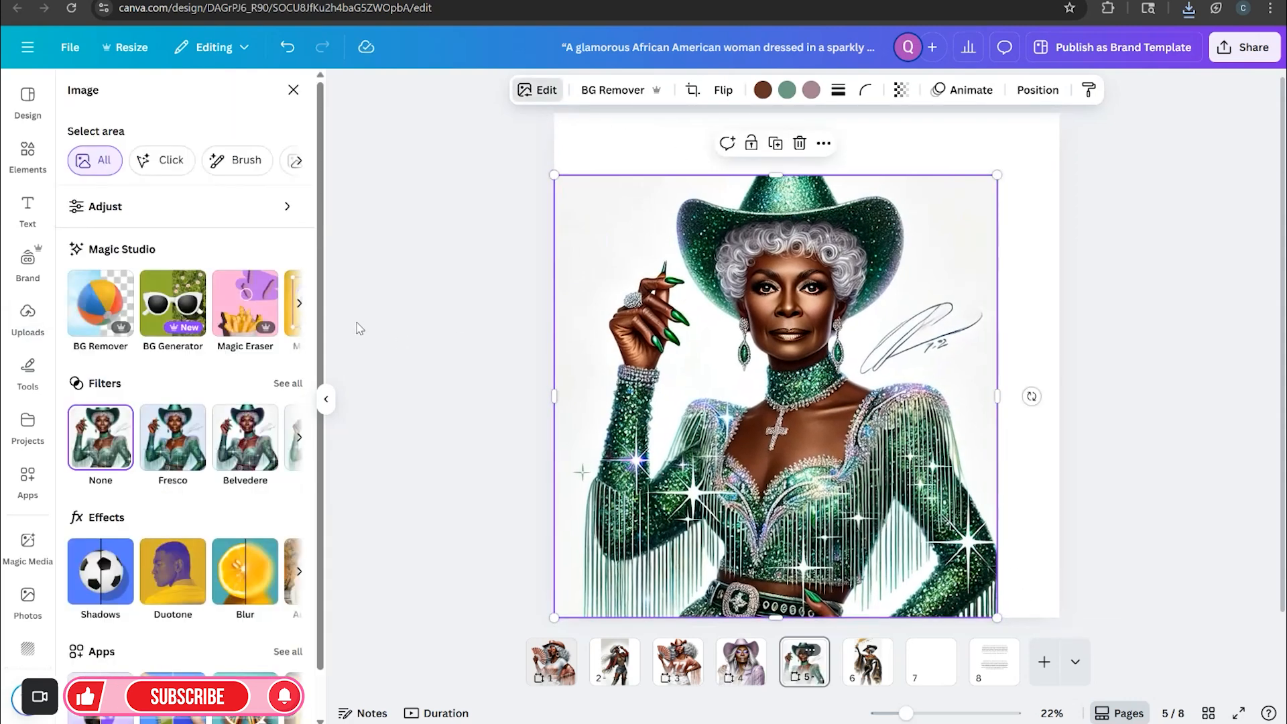
left_click(299, 309)
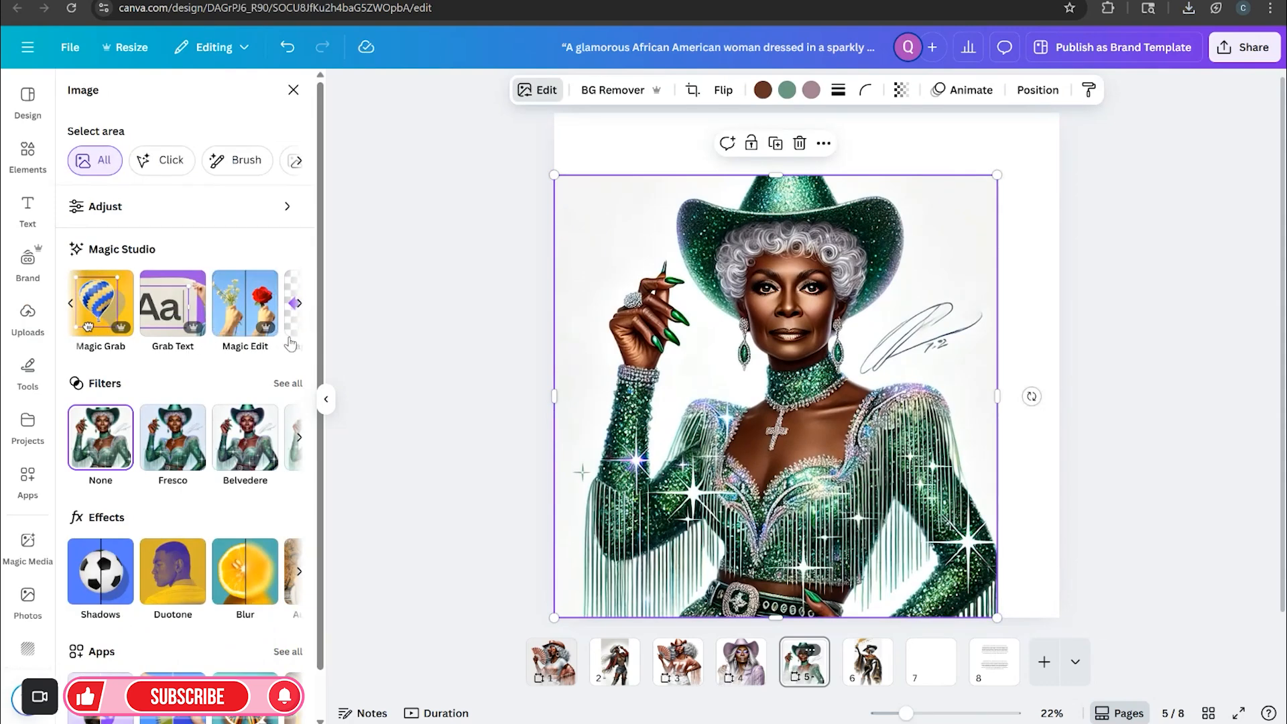
left_click(299, 306)
left_click(286, 328)
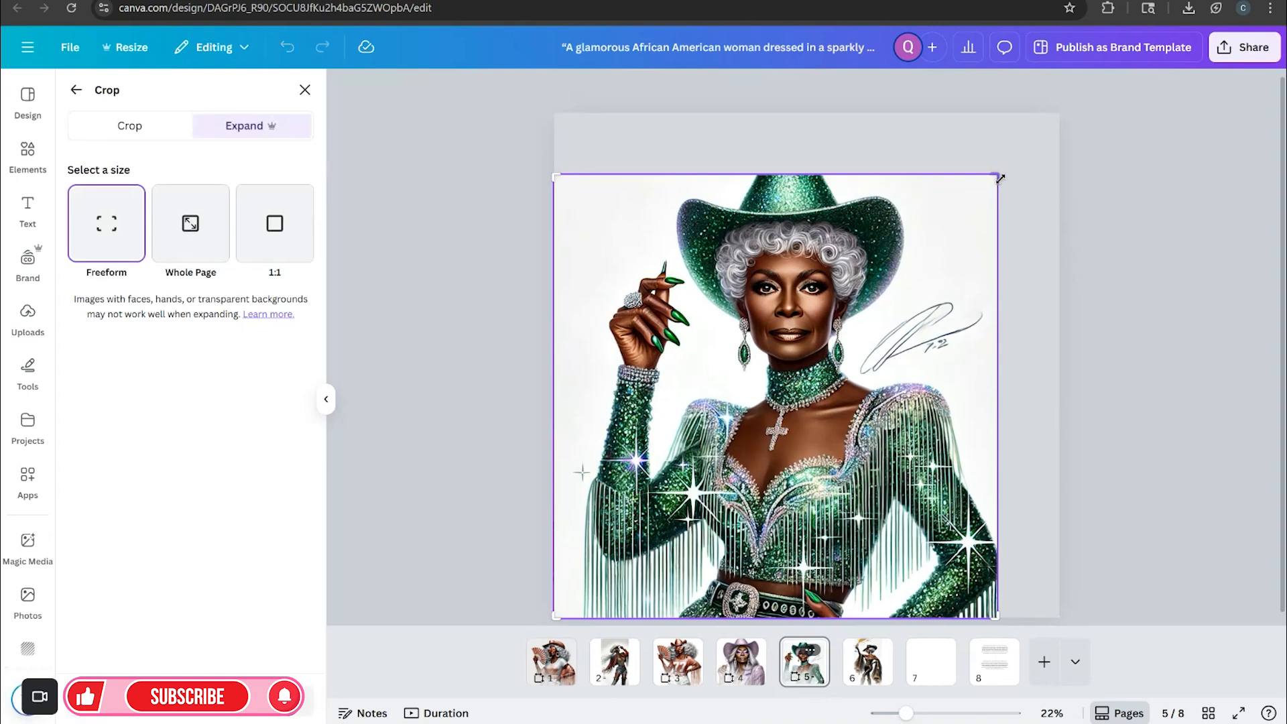
left_click_drag(1001, 178, 1000, 146)
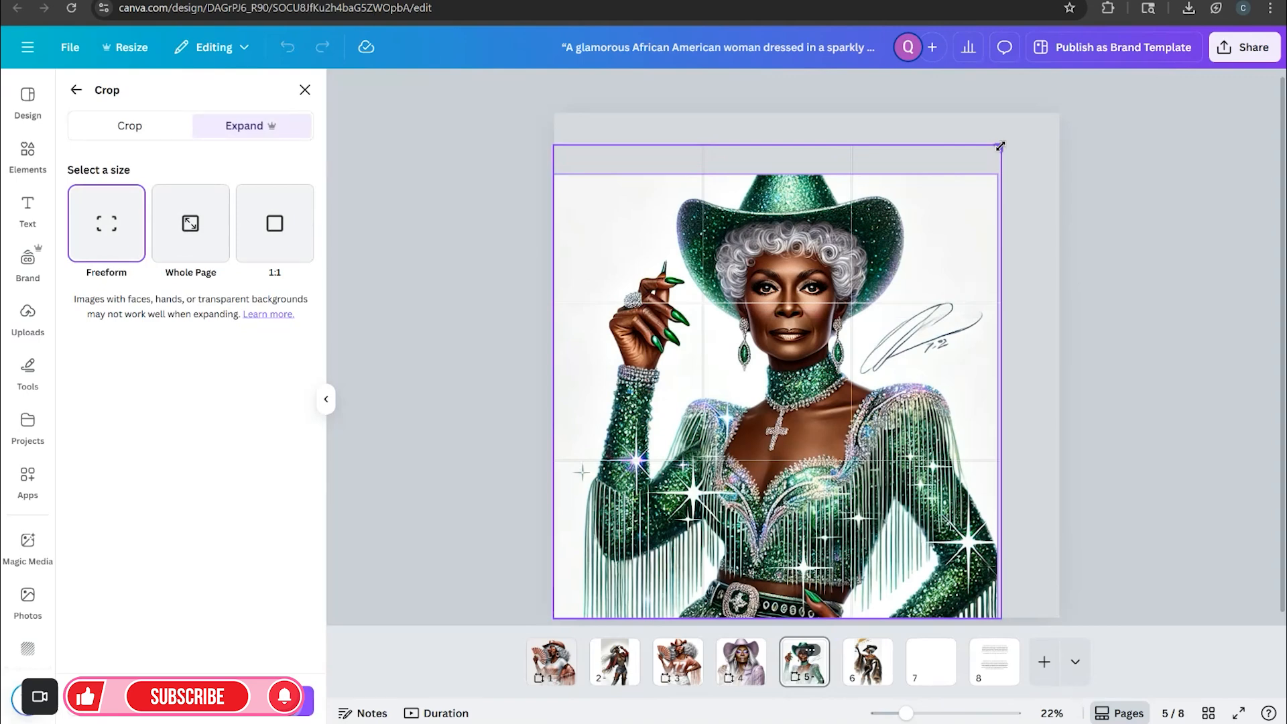
left_click_drag(1000, 146, 1000, 142)
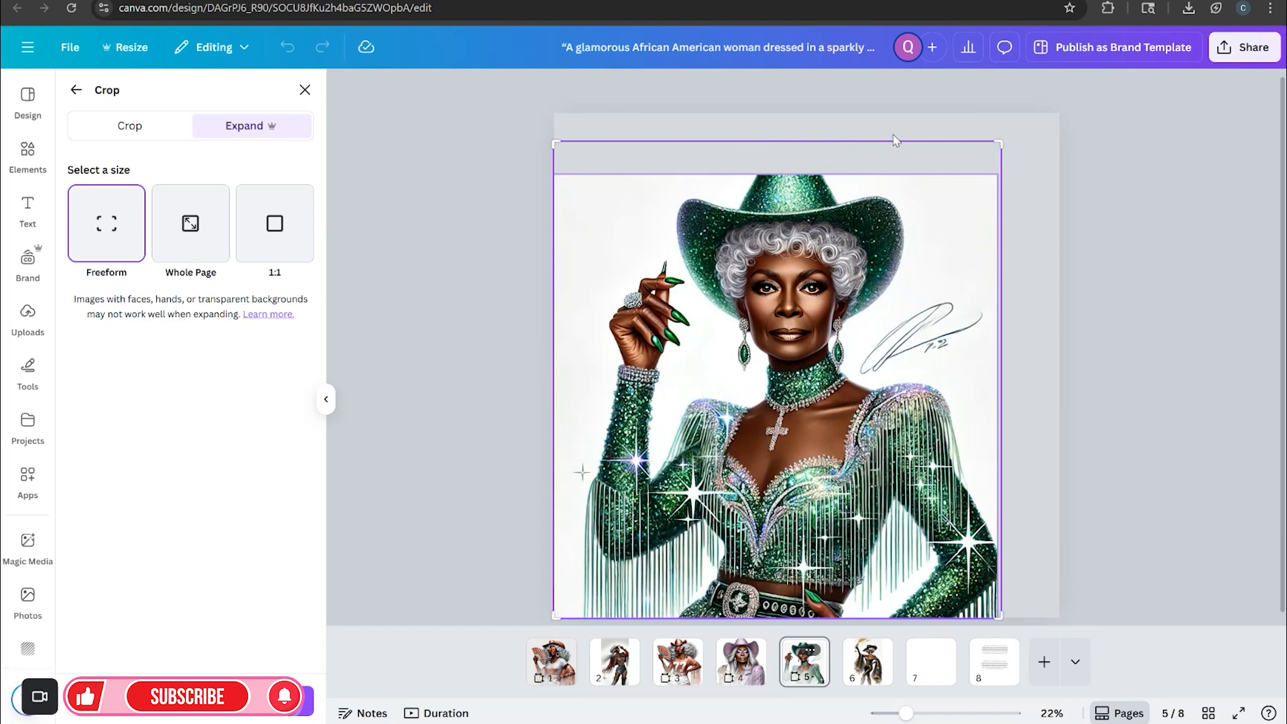
left_click_drag(999, 145, 1000, 152)
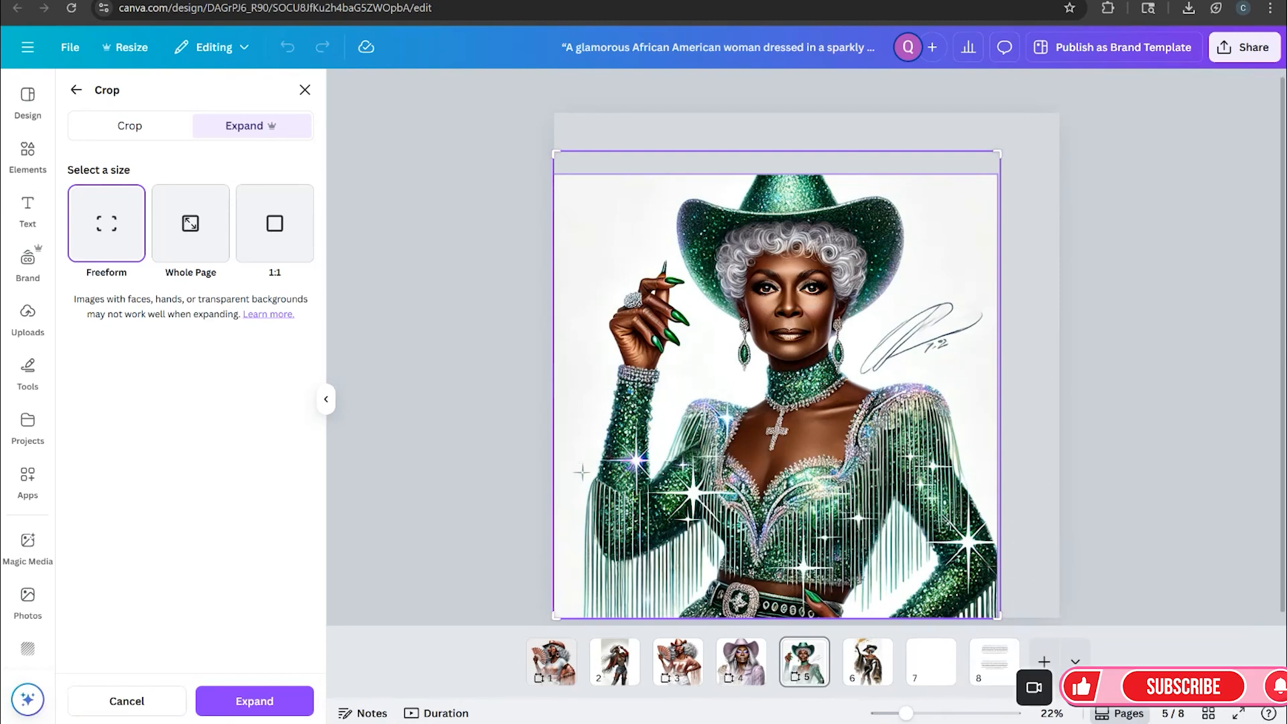
left_click(218, 704)
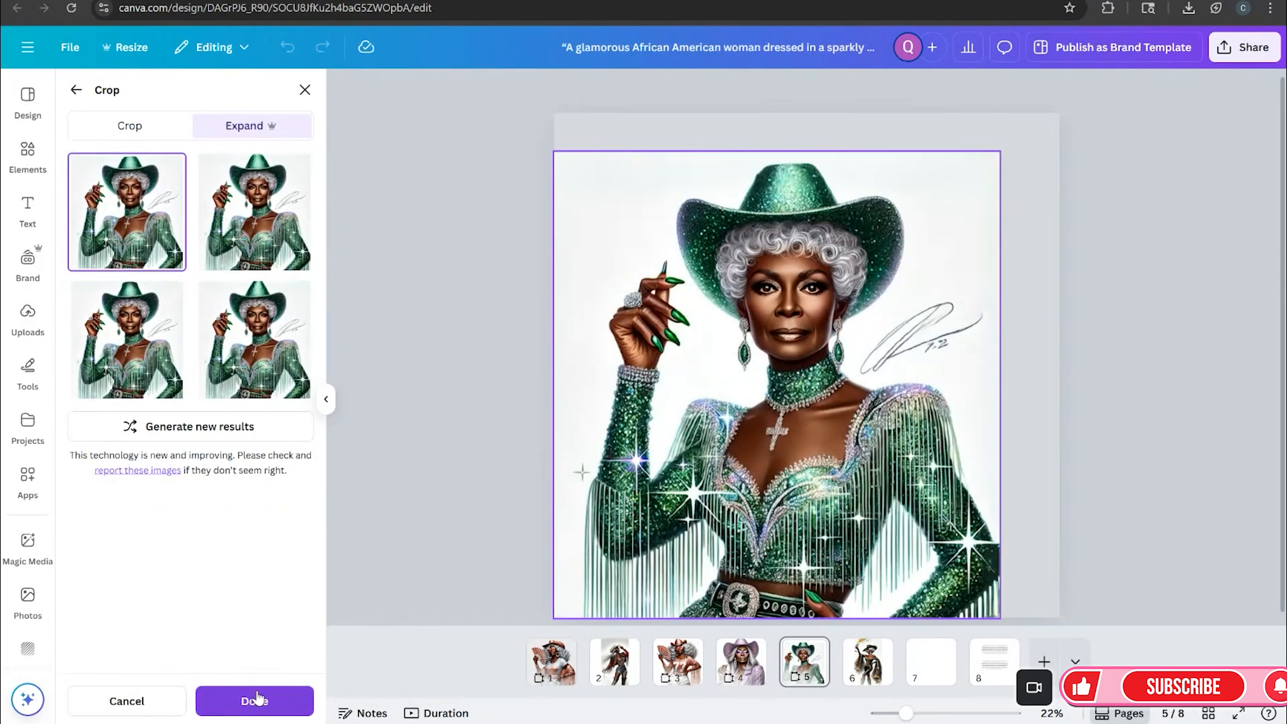
Compare the four expanded results and keep the first one
left_click(274, 239)
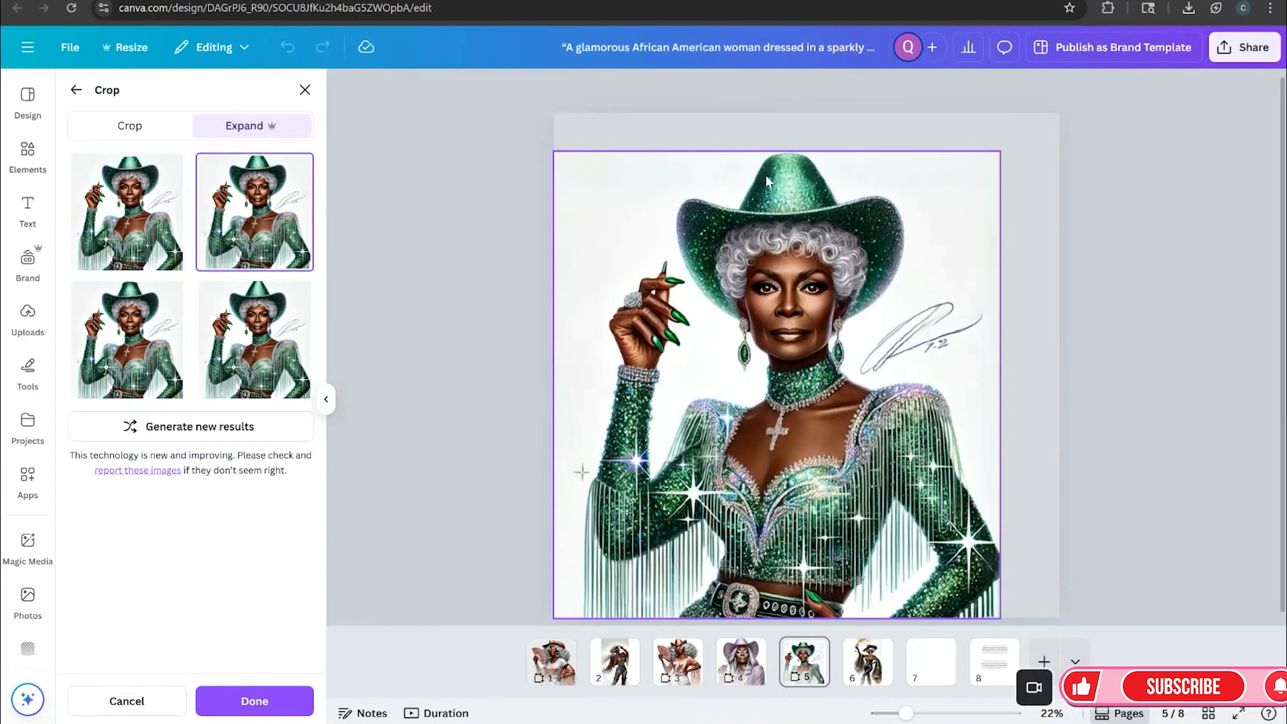
left_click(244, 338)
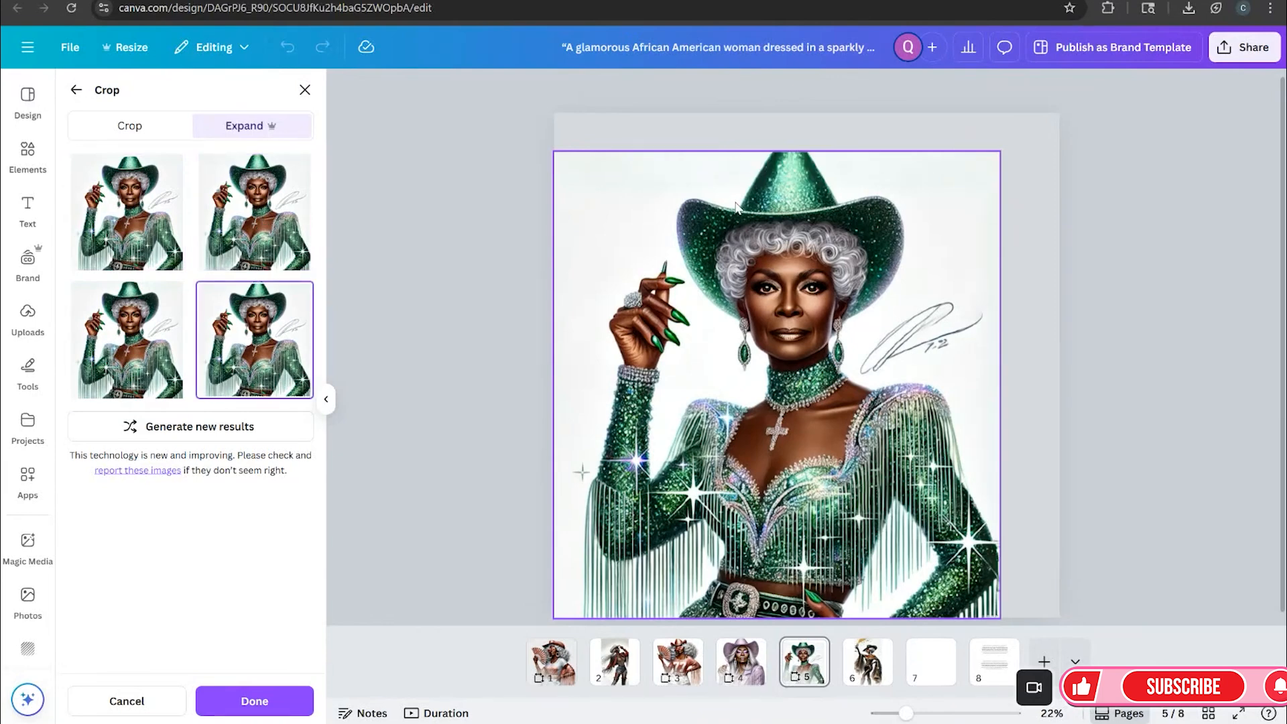
left_click(134, 354)
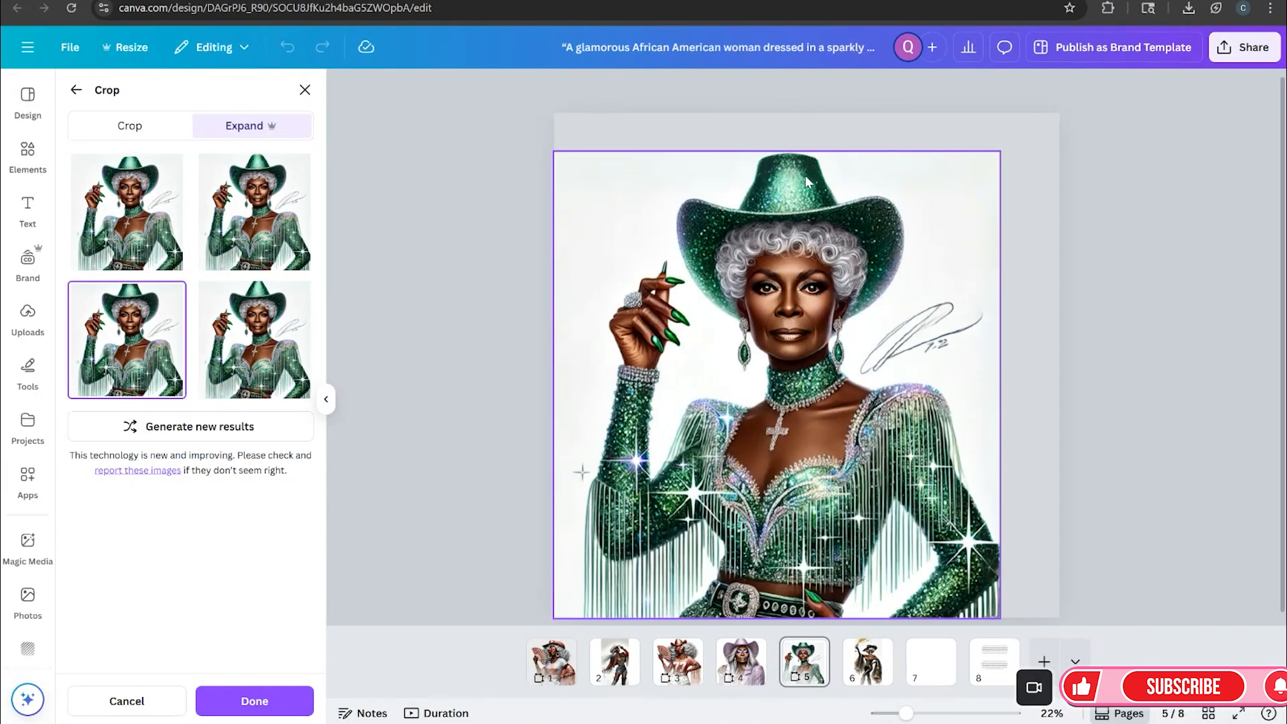
left_click(124, 225)
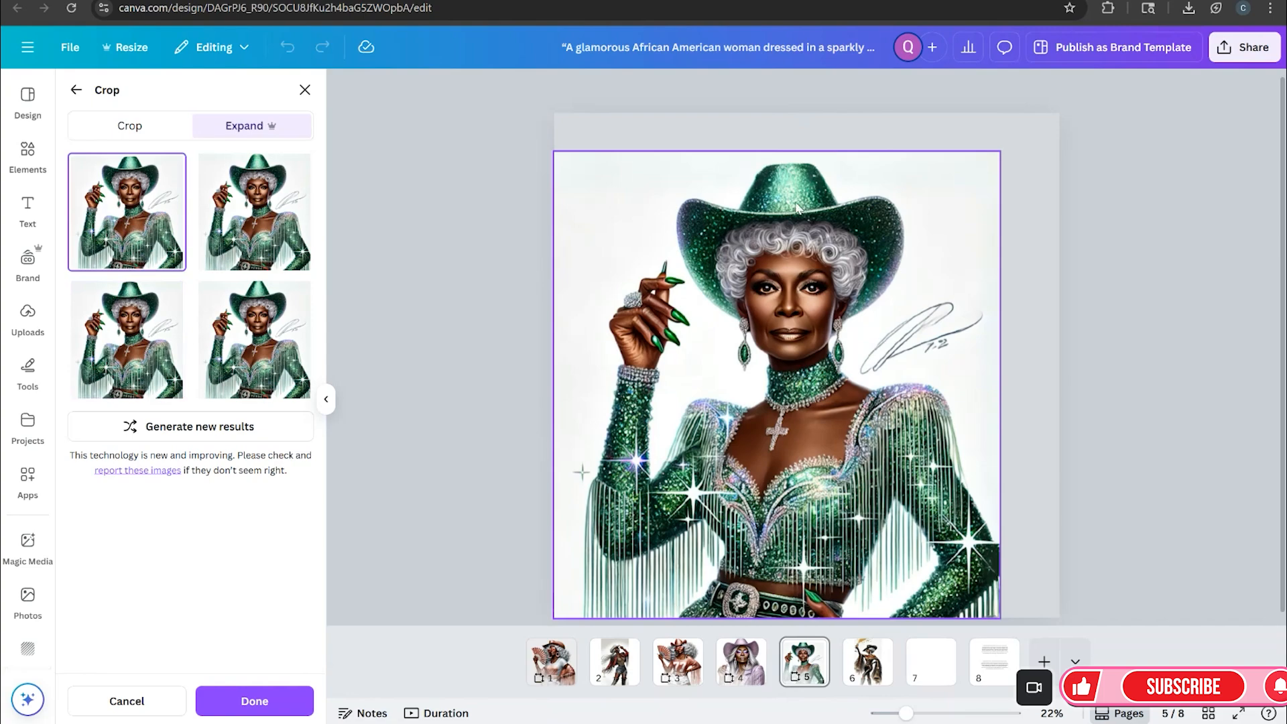
left_click(131, 342)
left_click(122, 227)
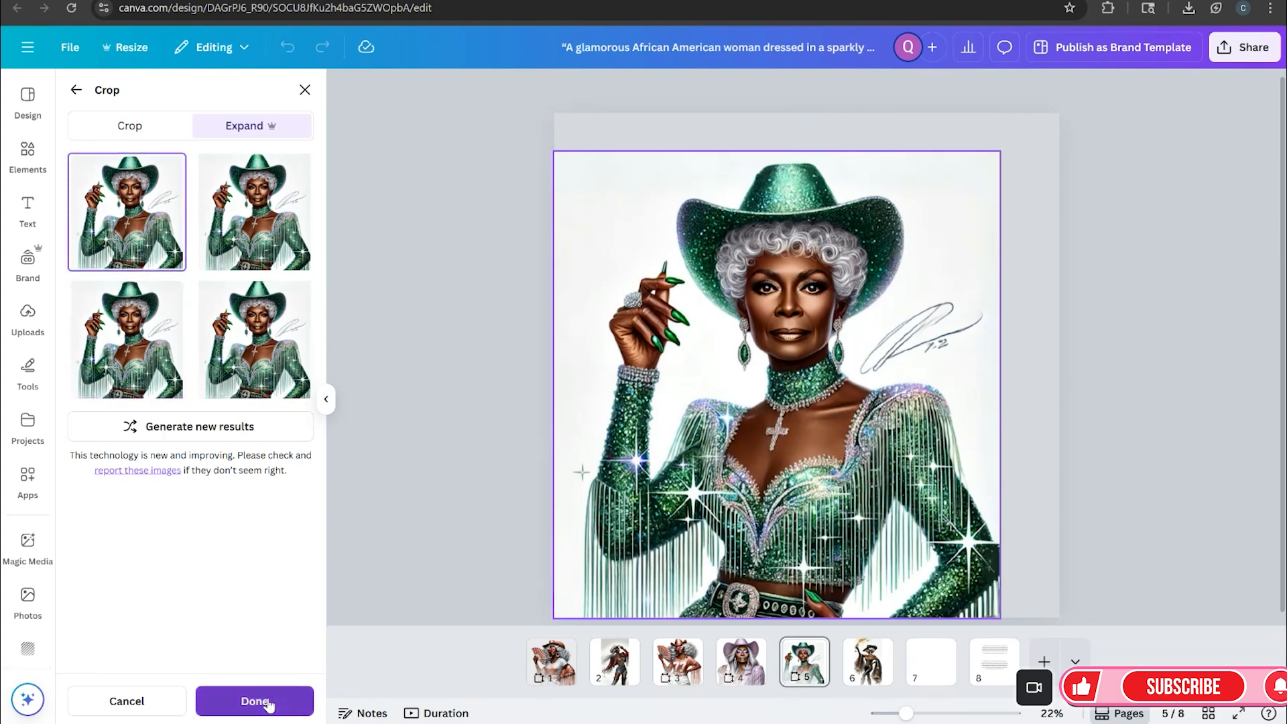
left_click(255, 701)
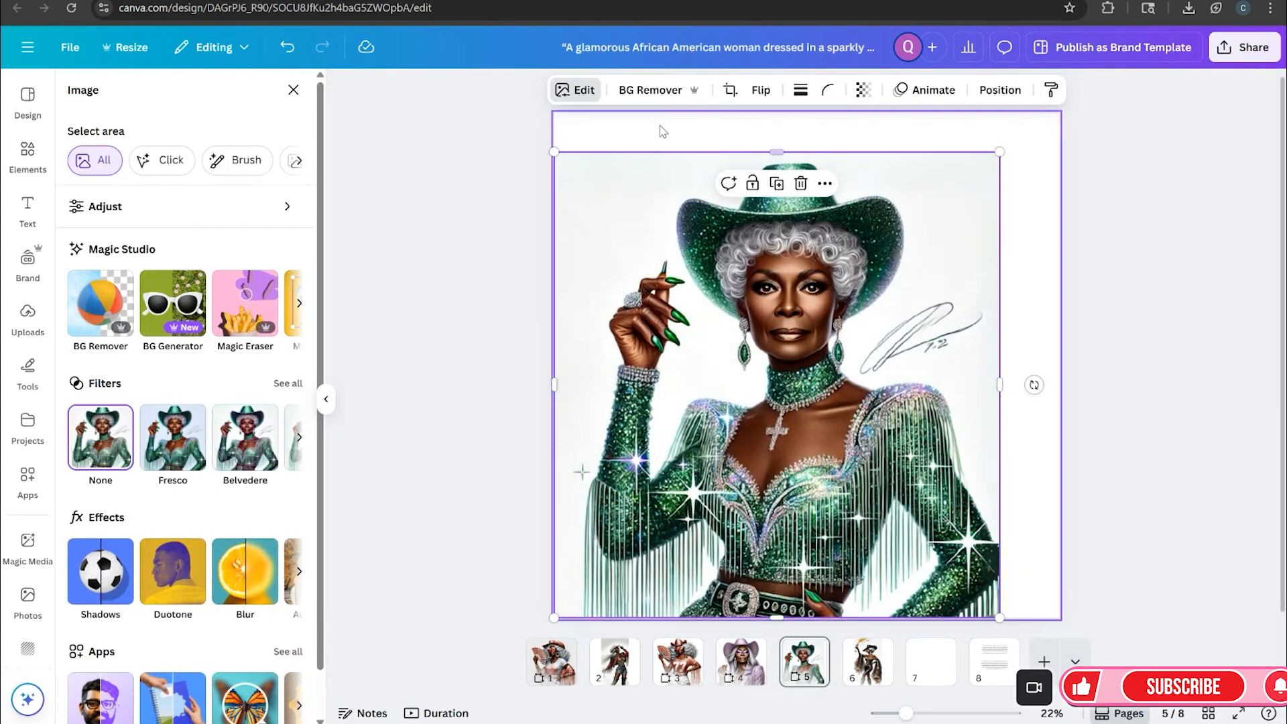
Remove the background from the emerald cowgirl image with BG Remover
left_click(656, 92)
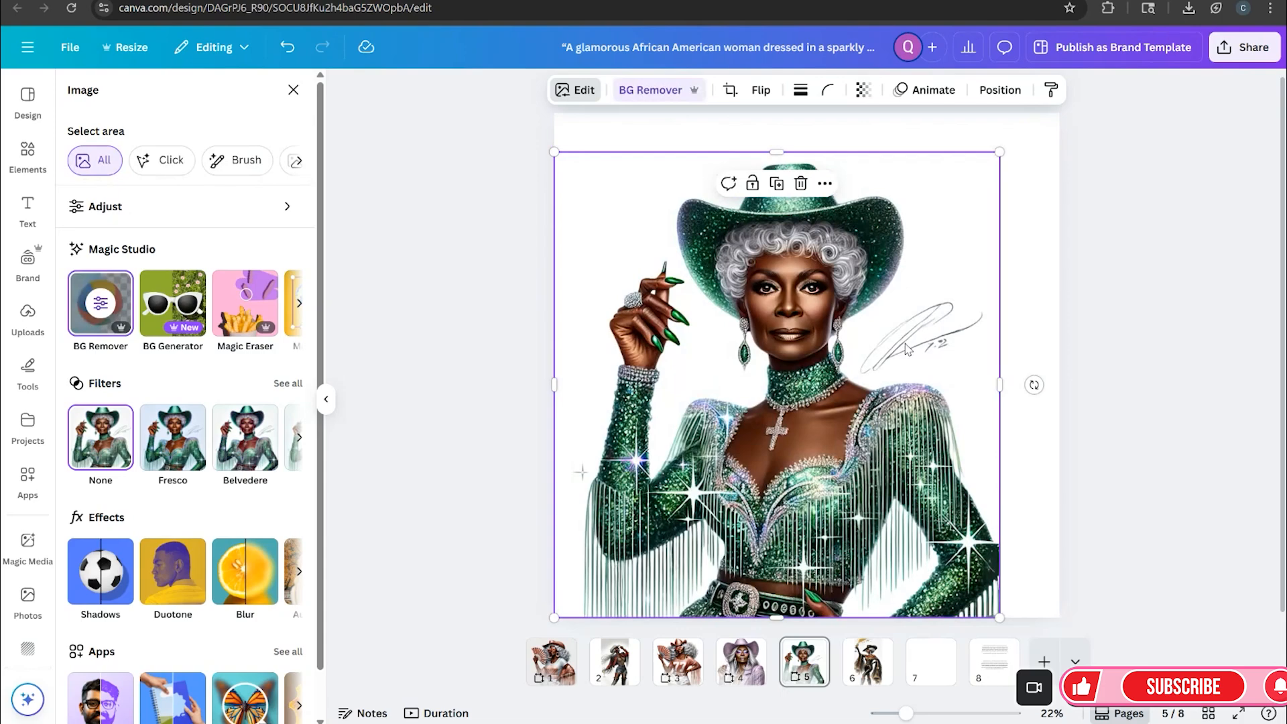
left_click(1037, 461)
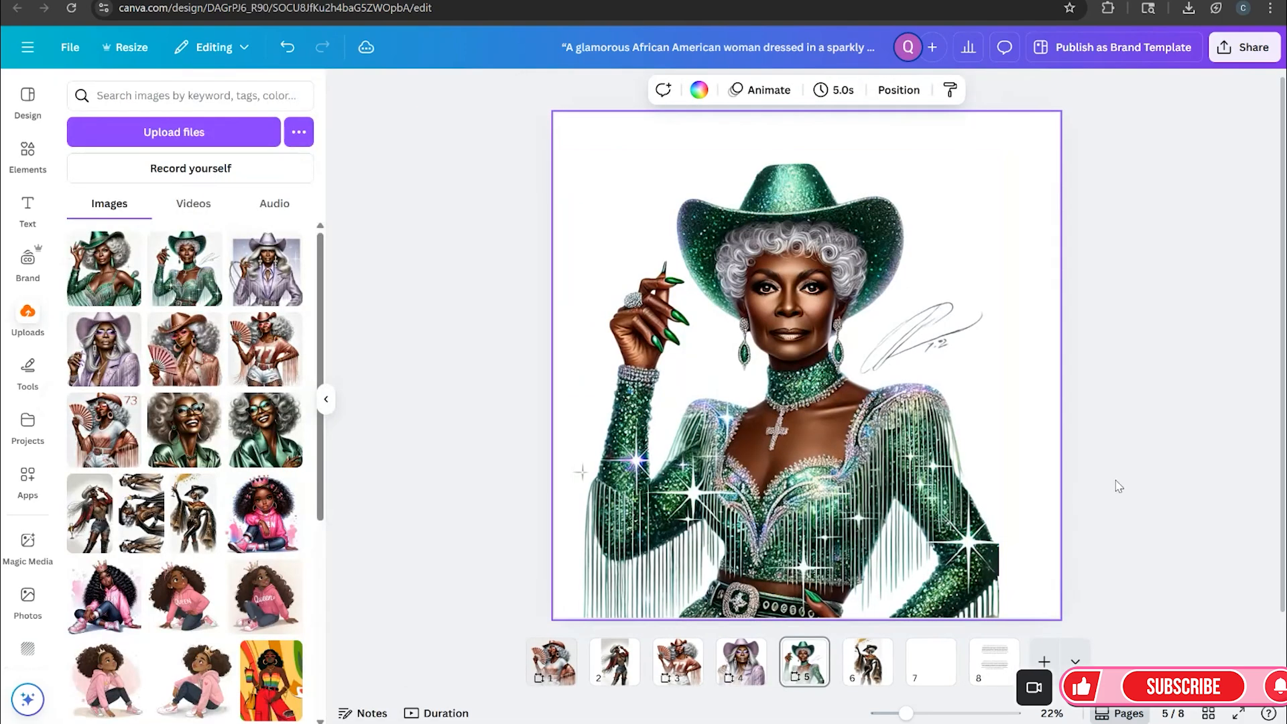
left_click(891, 463)
left_click(575, 90)
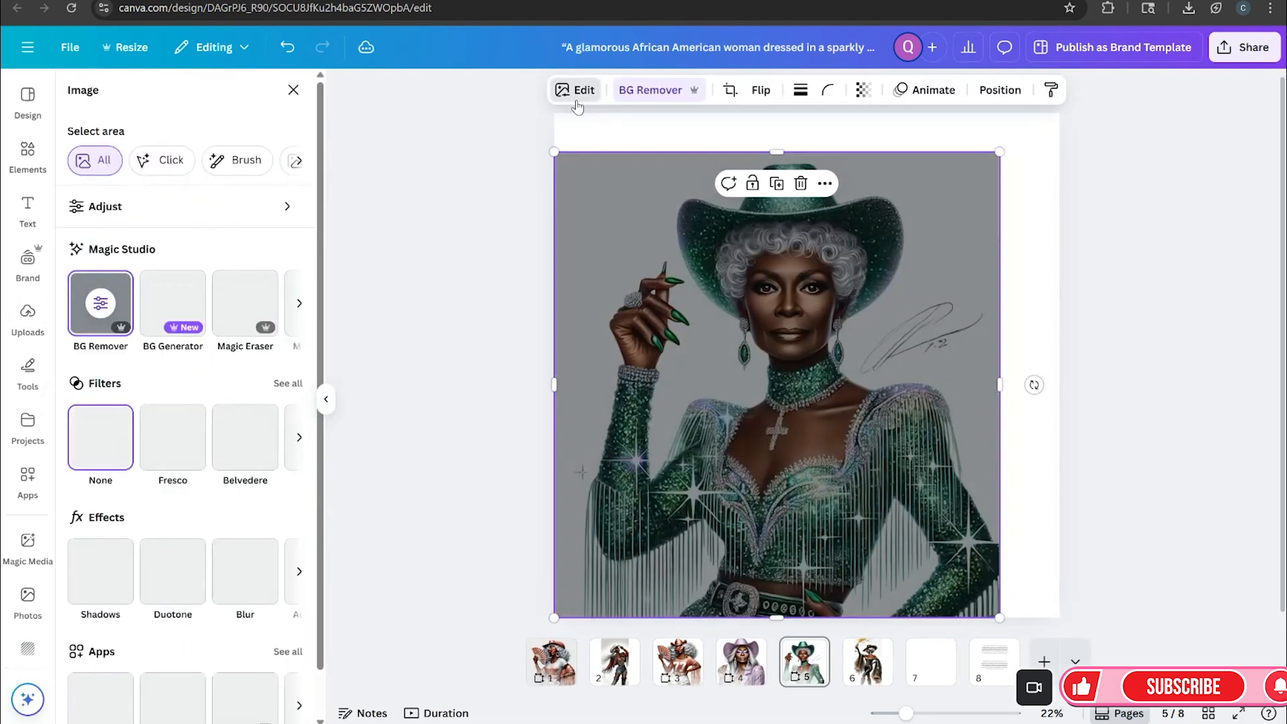
Erase the signature beside the cowgirl with Magic Eraser at brush size 30
left_click(233, 314)
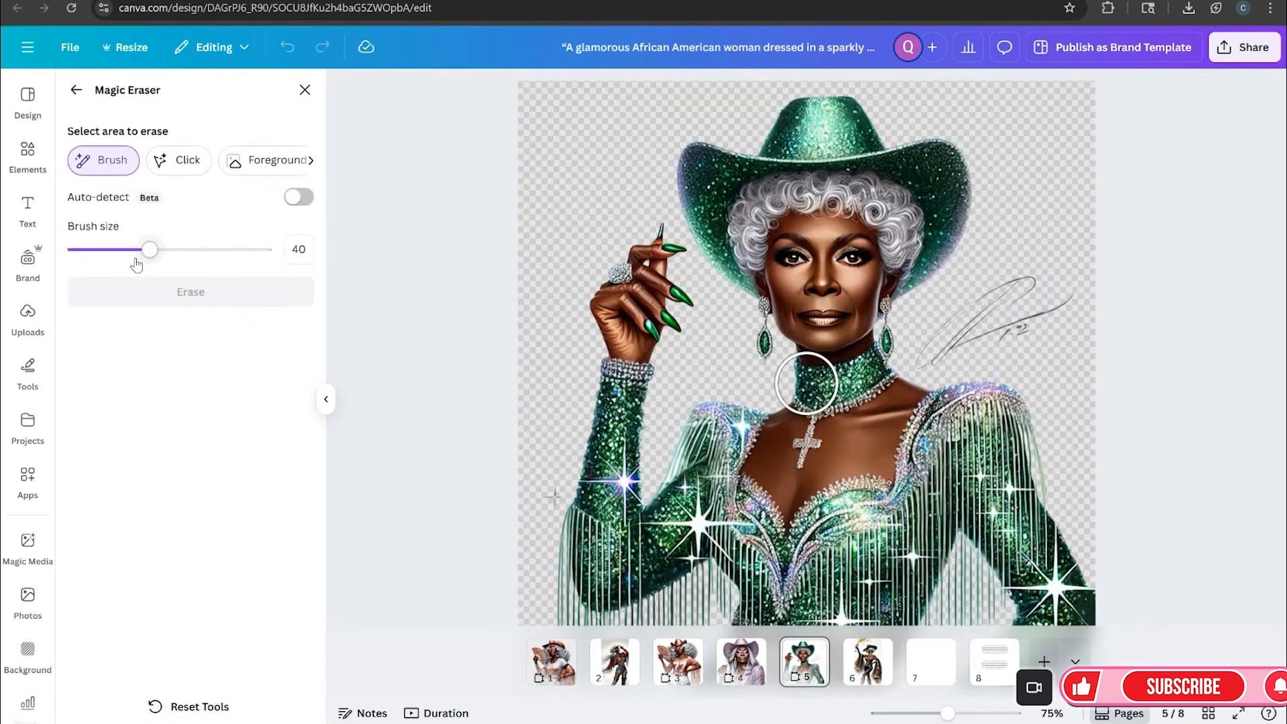
left_click_drag(149, 253, 131, 251)
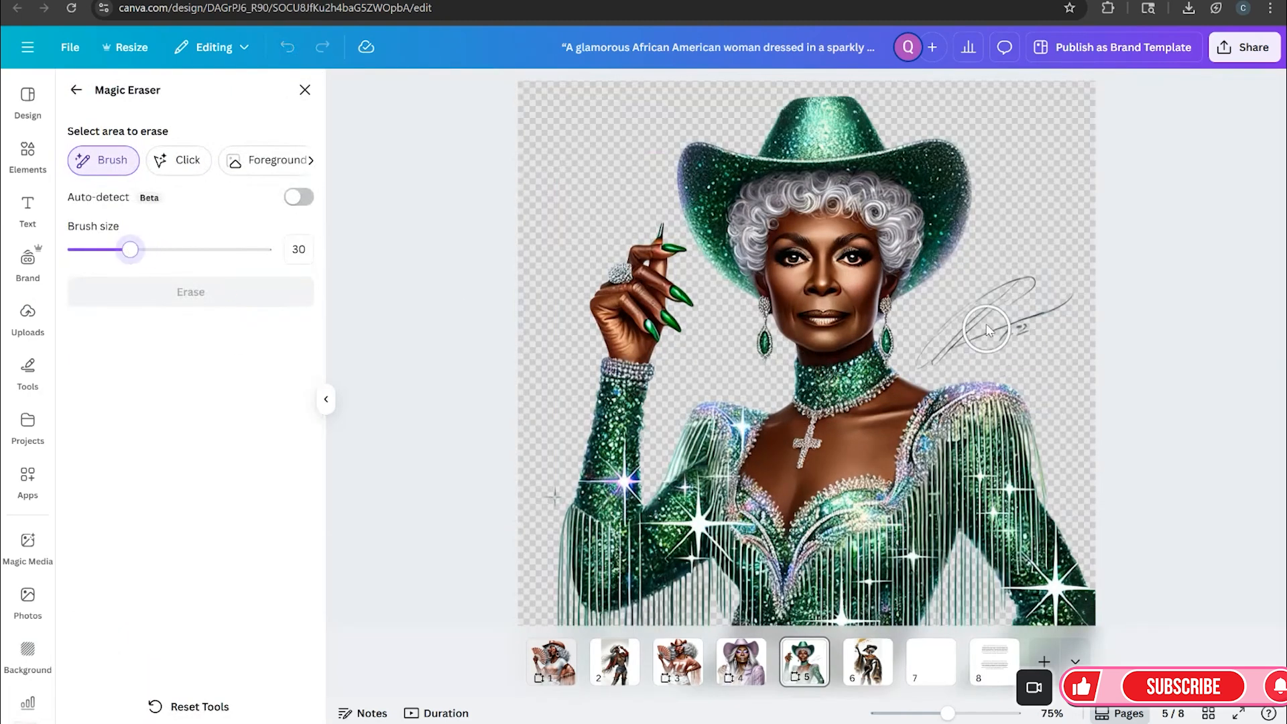
mouse_move(1017, 308)
left_mouse_down()
mouse_move(1066, 293)
mouse_move(935, 355)
mouse_move(987, 297)
mouse_move(1077, 307)
mouse_move(1085, 294)
mouse_move(1058, 274)
left_mouse_up()
left_click(131, 294)
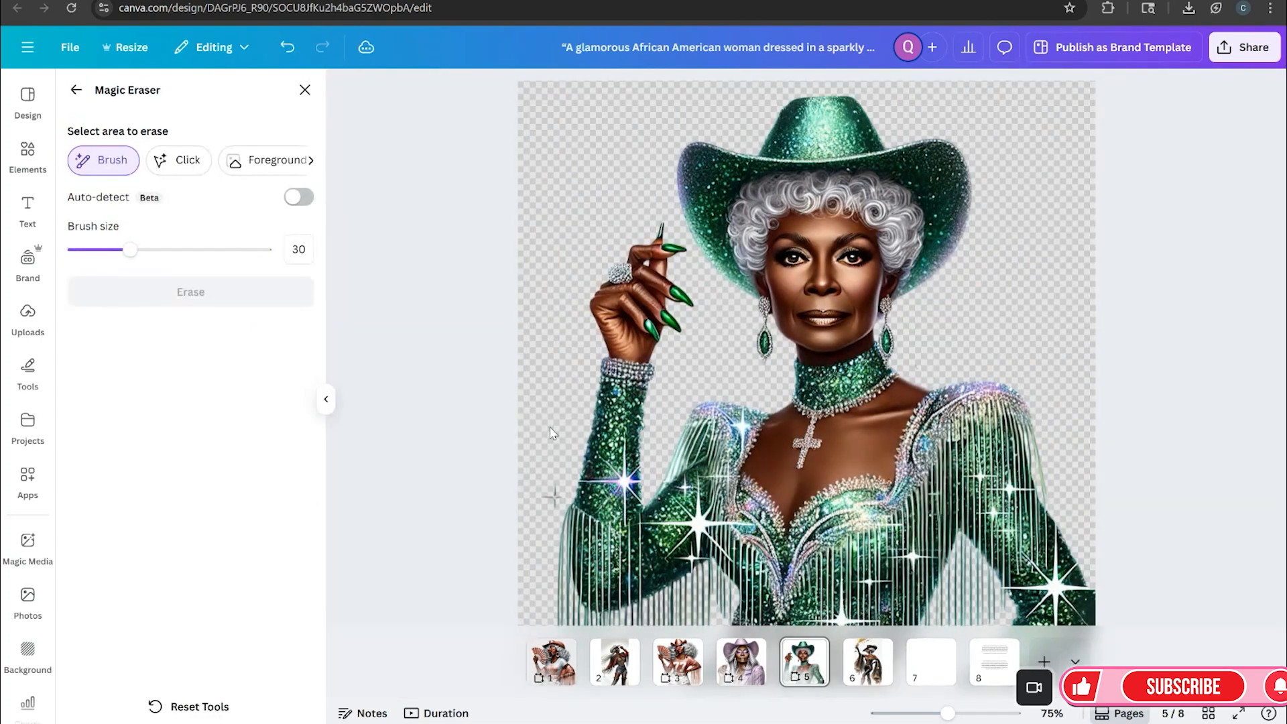
Preview the finished emerald cowgirl page in full screen
left_click(304, 89)
left_click(1150, 401)
left_click(883, 366)
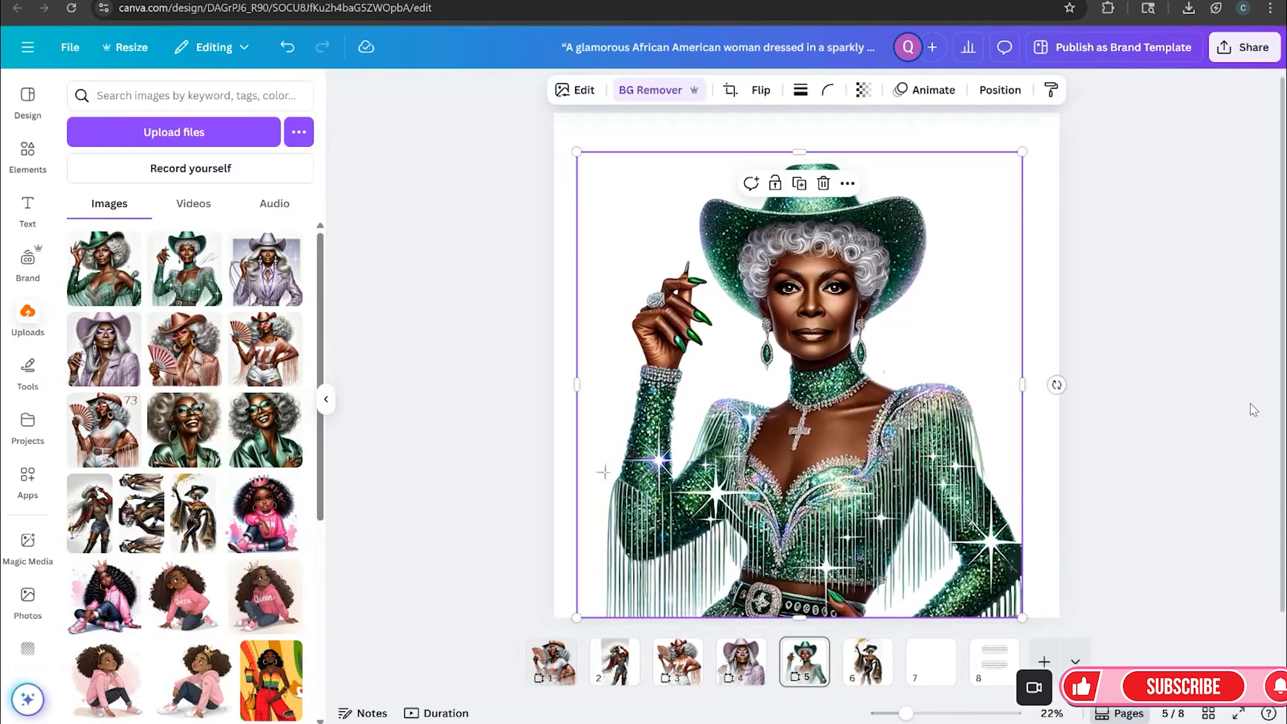
left_click(1253, 410)
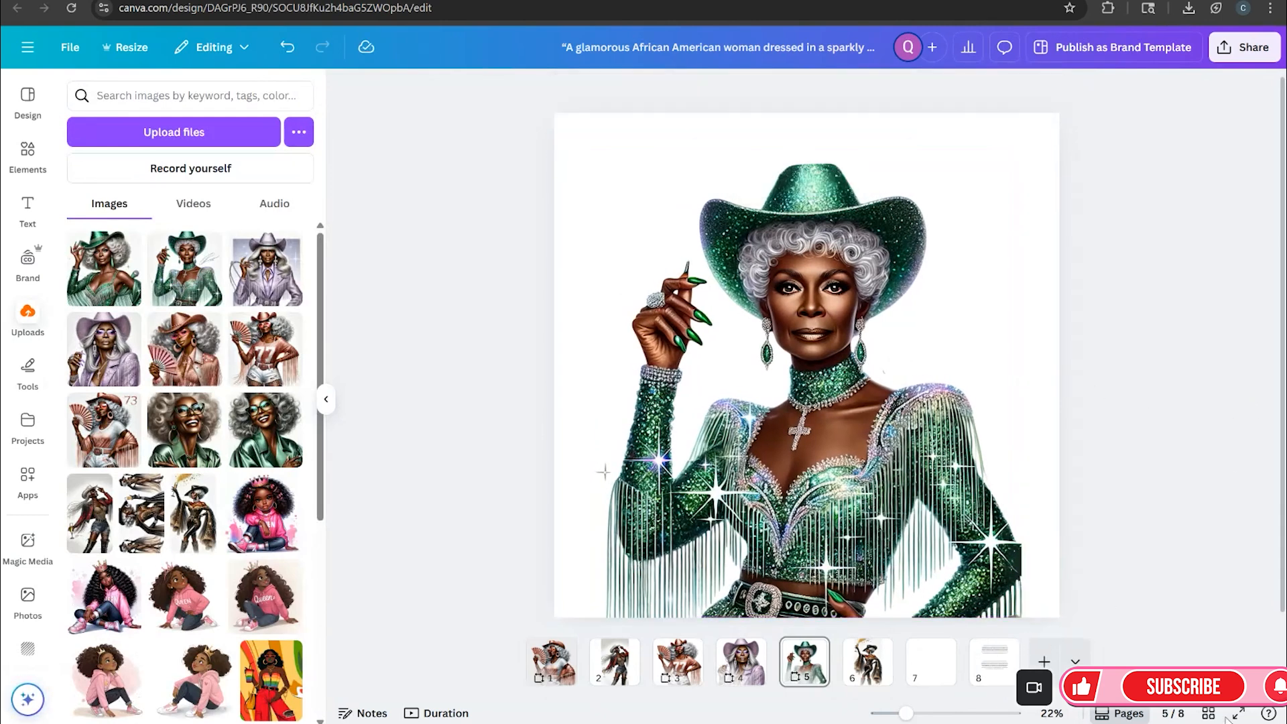
left_click(1238, 713)
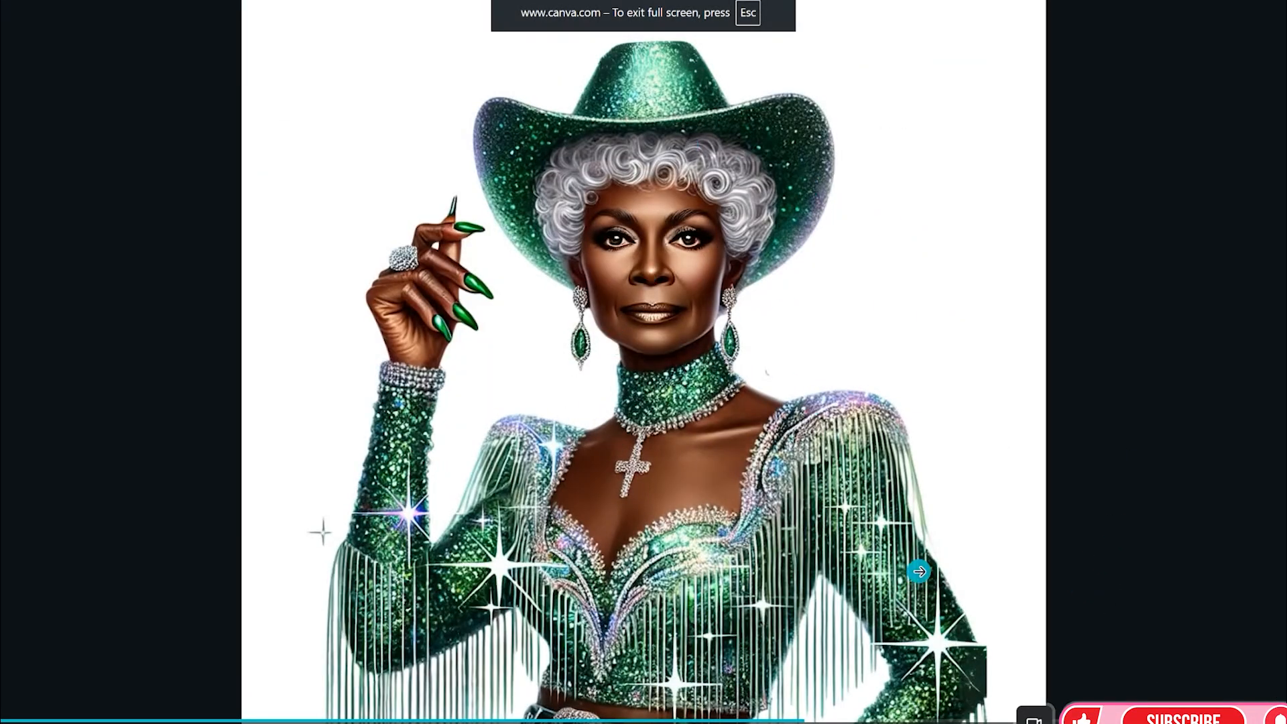
key("Escape")
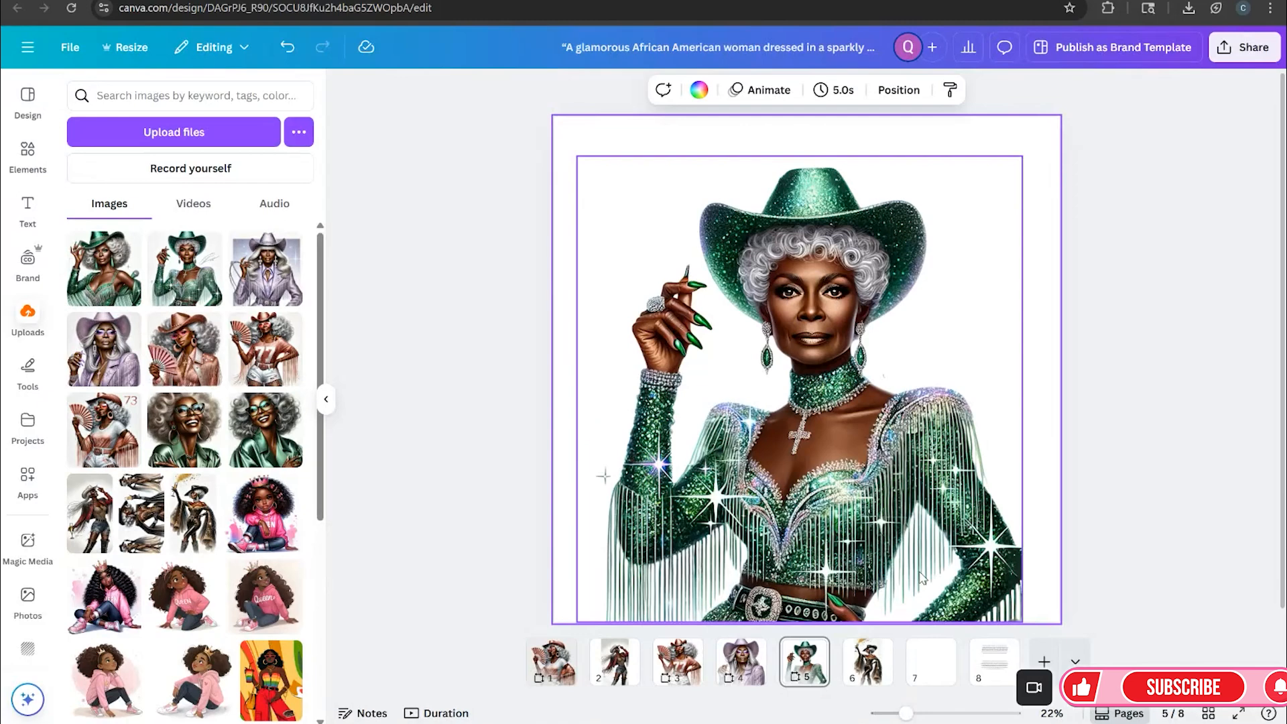
left_click(1200, 262)
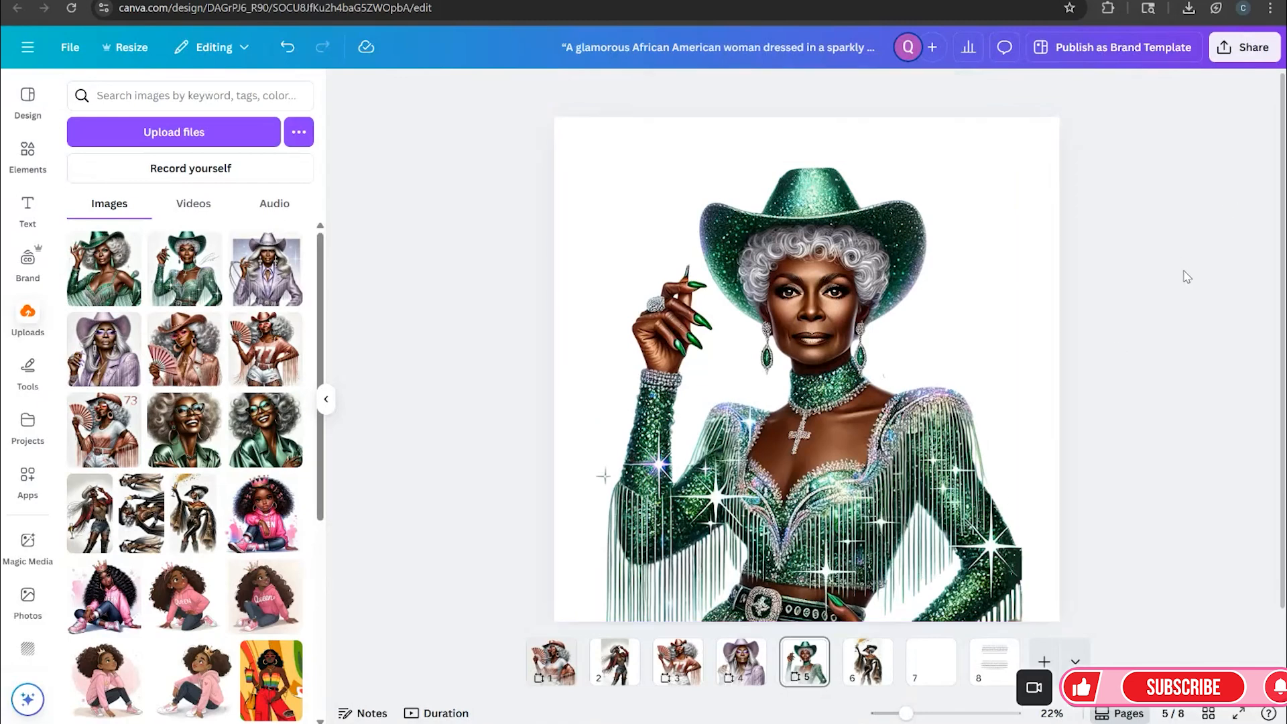
left_click(928, 661)
left_click(104, 268)
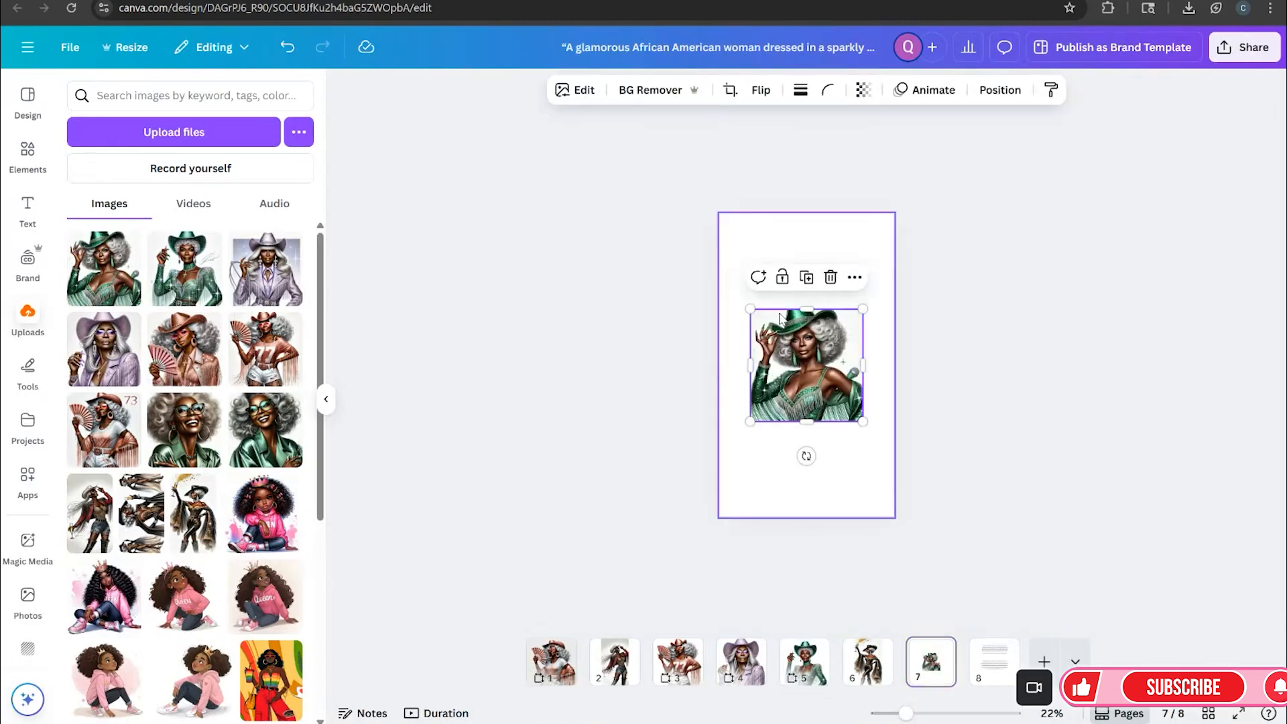
left_click(831, 276)
Add a new blank page after page 5 of the design
left_click(822, 645)
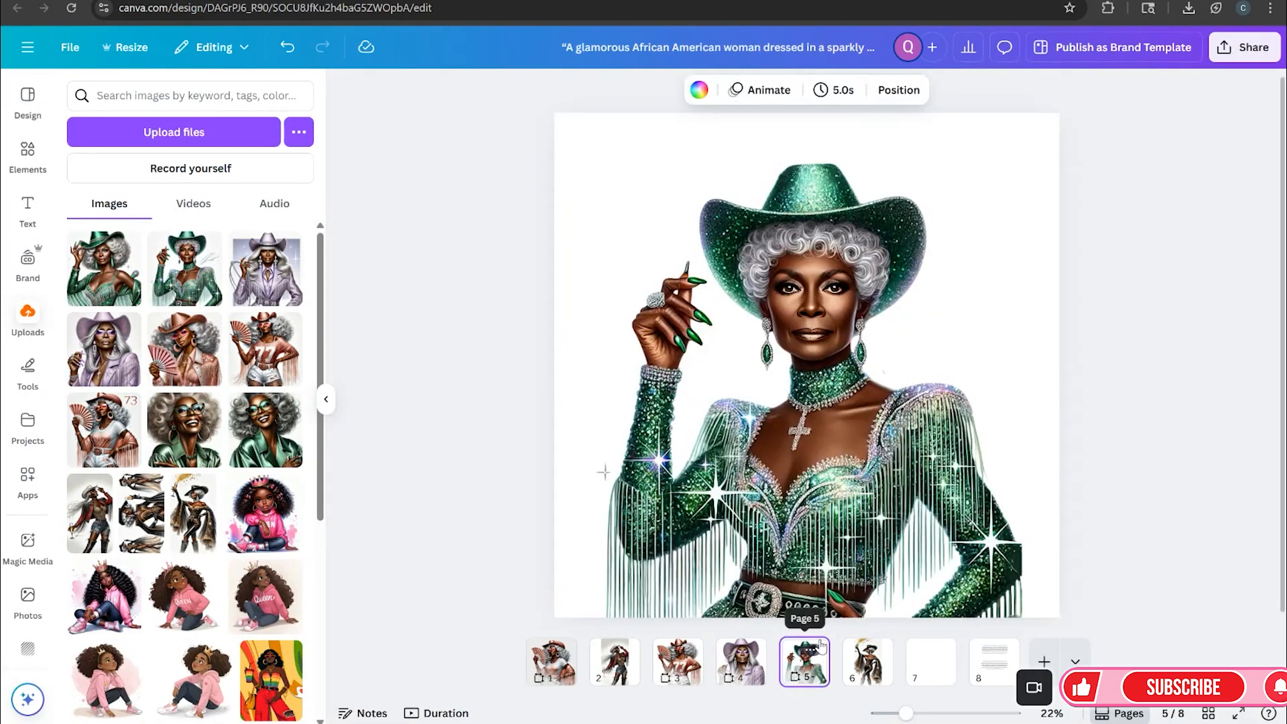
right_click(822, 645)
left_click(888, 314)
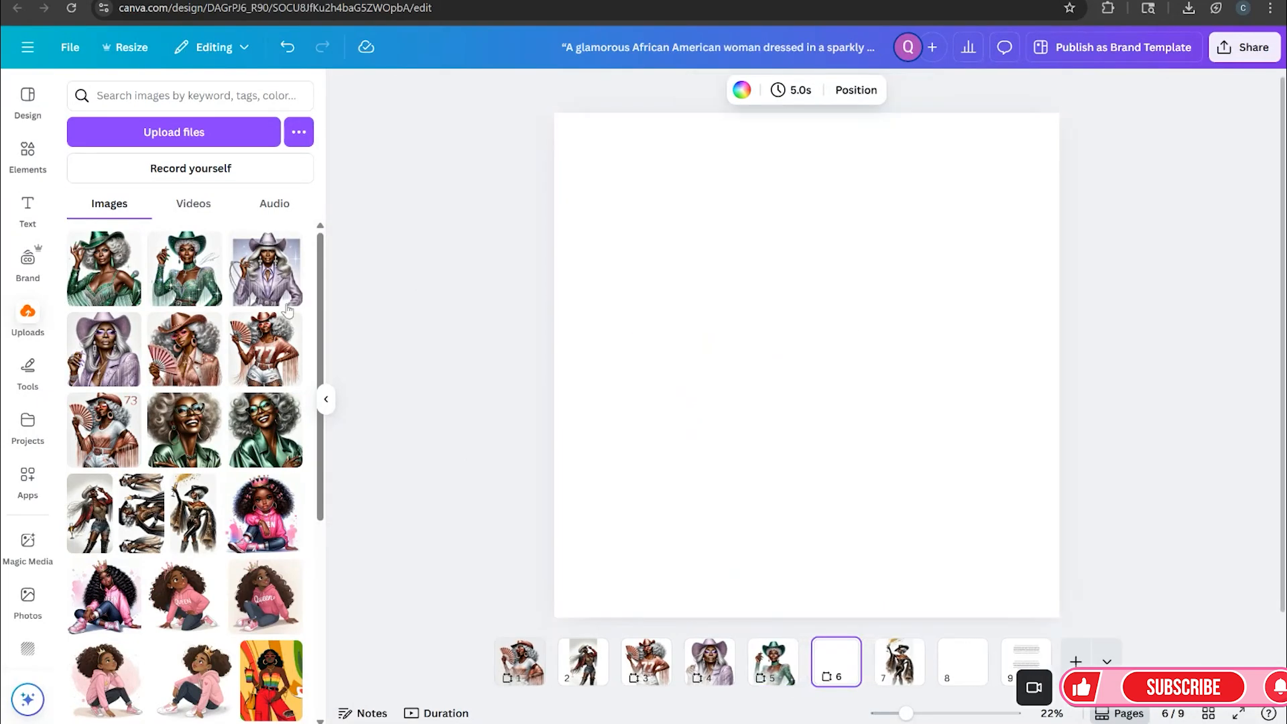
Place the silver-afro emerald cowgirl image on the new page and enlarge it toward the lower right
left_click(104, 268)
left_click_drag(801, 395, 719, 372)
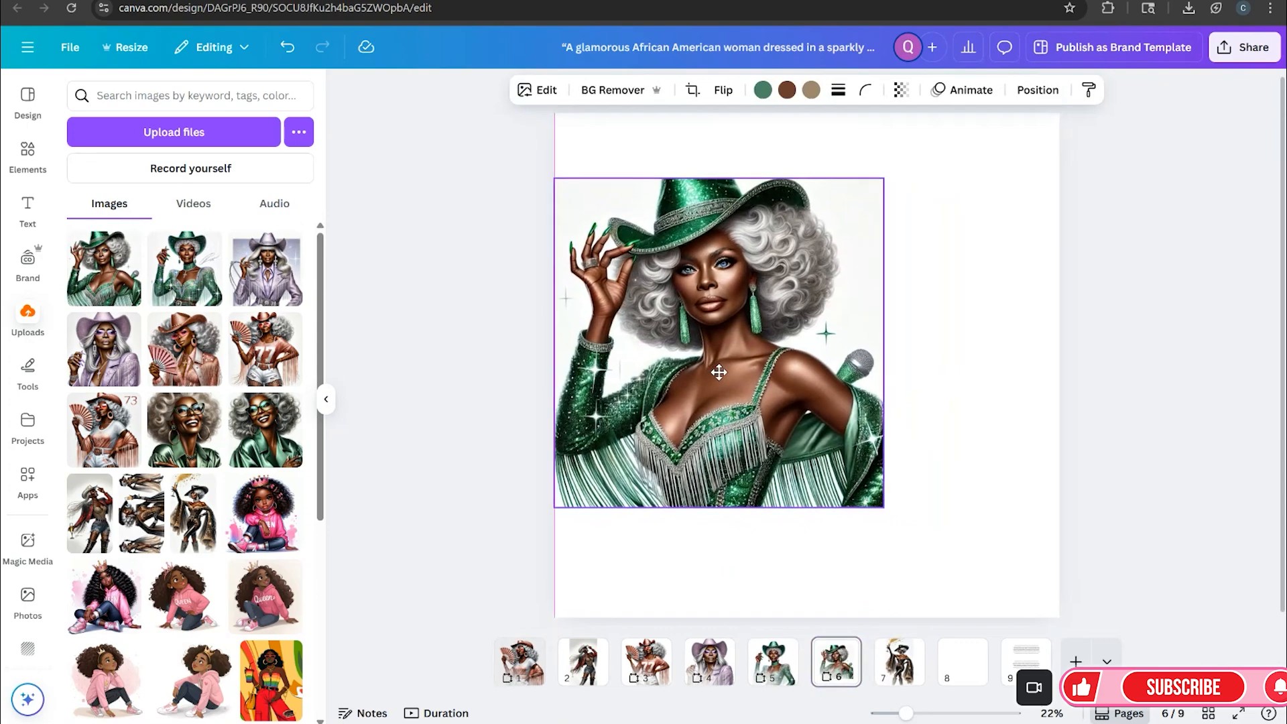
left_click_drag(884, 507, 991, 631)
Expand the cowgirl image upward with the freeform Expand option of the Crop tool
left_click(537, 90)
left_click(299, 304)
left_click(299, 304)
left_click(268, 302)
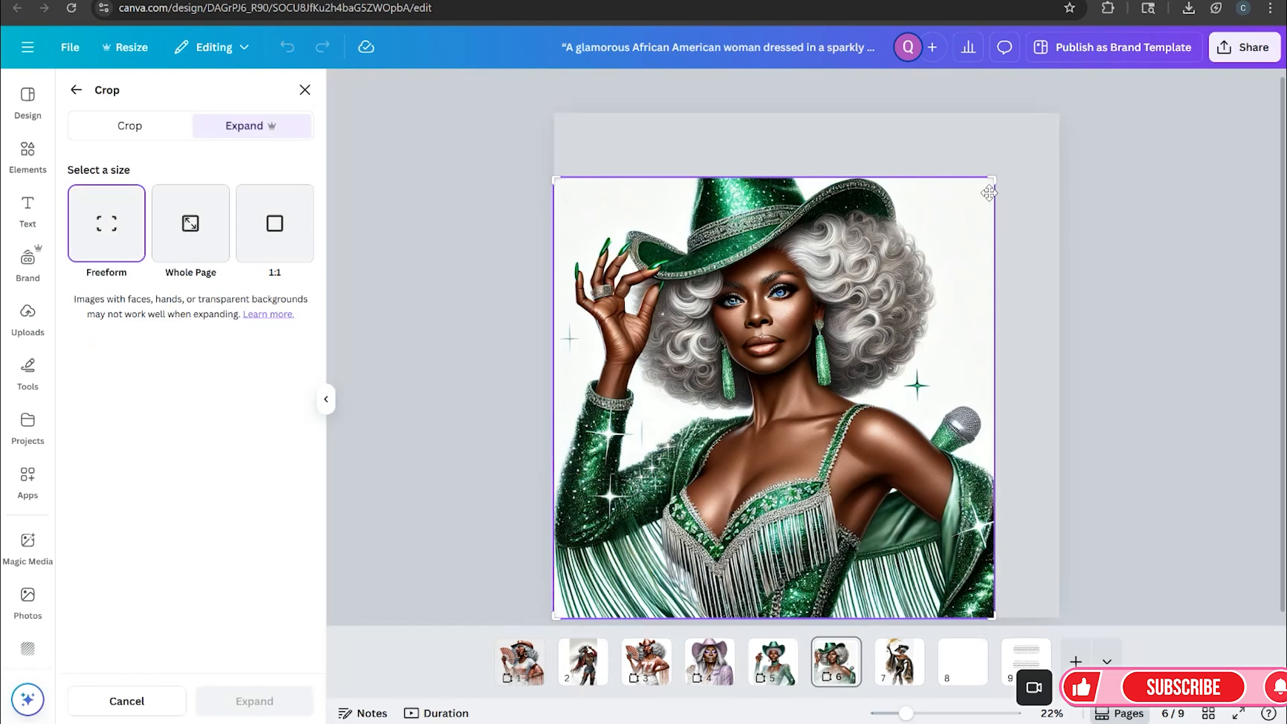
left_click_drag(991, 172, 992, 147)
left_click(254, 701)
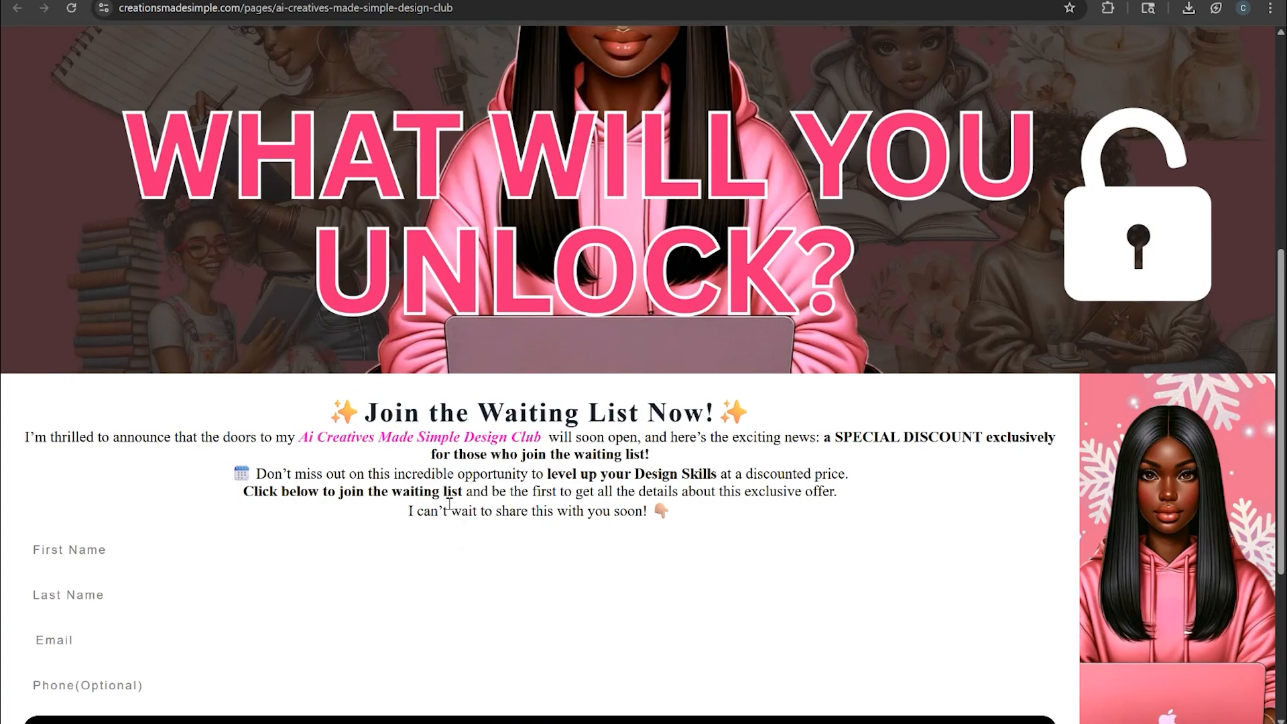
scroll(601, 594, "down", 3)
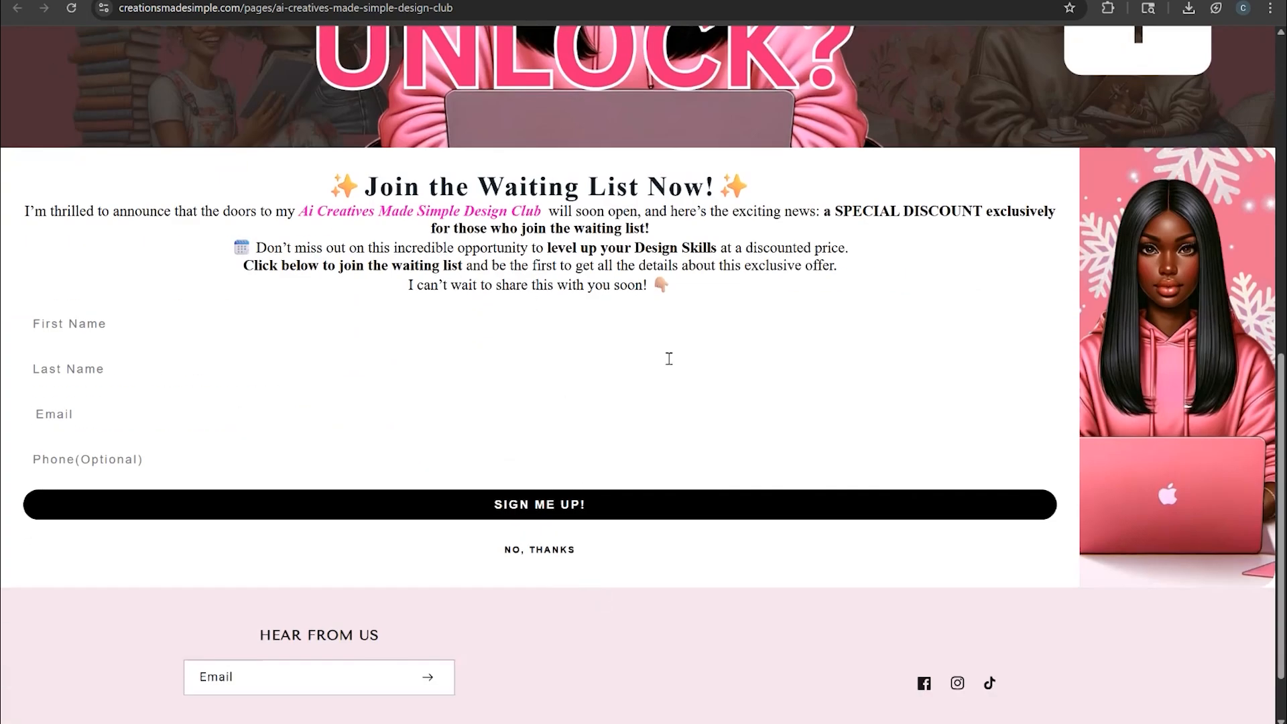
scroll(1108, 461, "up", 2)
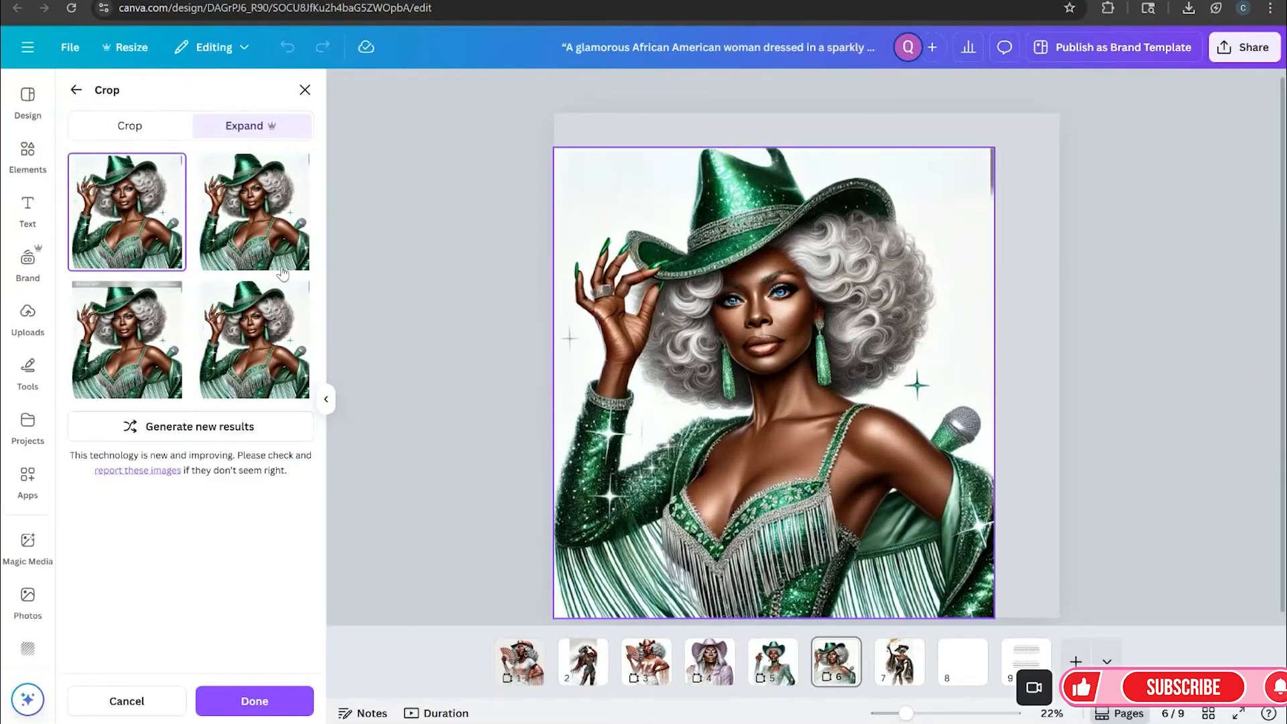
Preview the generated expansion variations and apply the fourth one
left_click(246, 220)
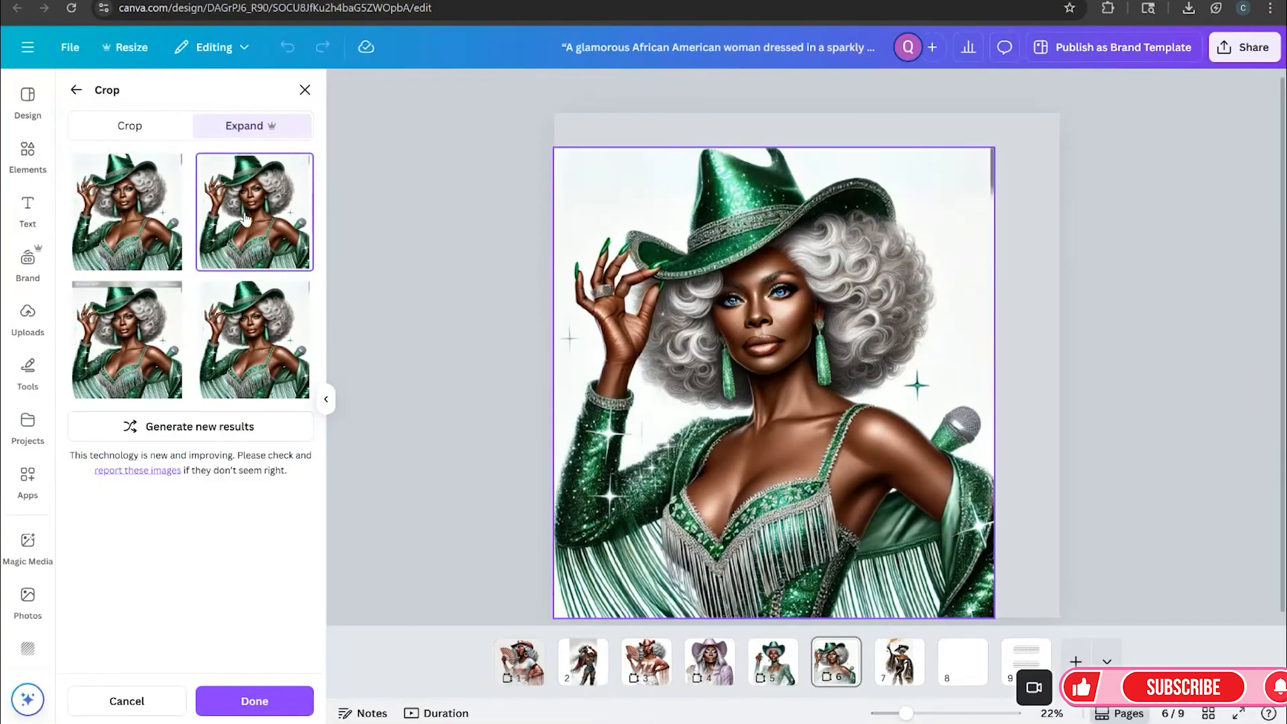
left_click(170, 346)
left_click(246, 349)
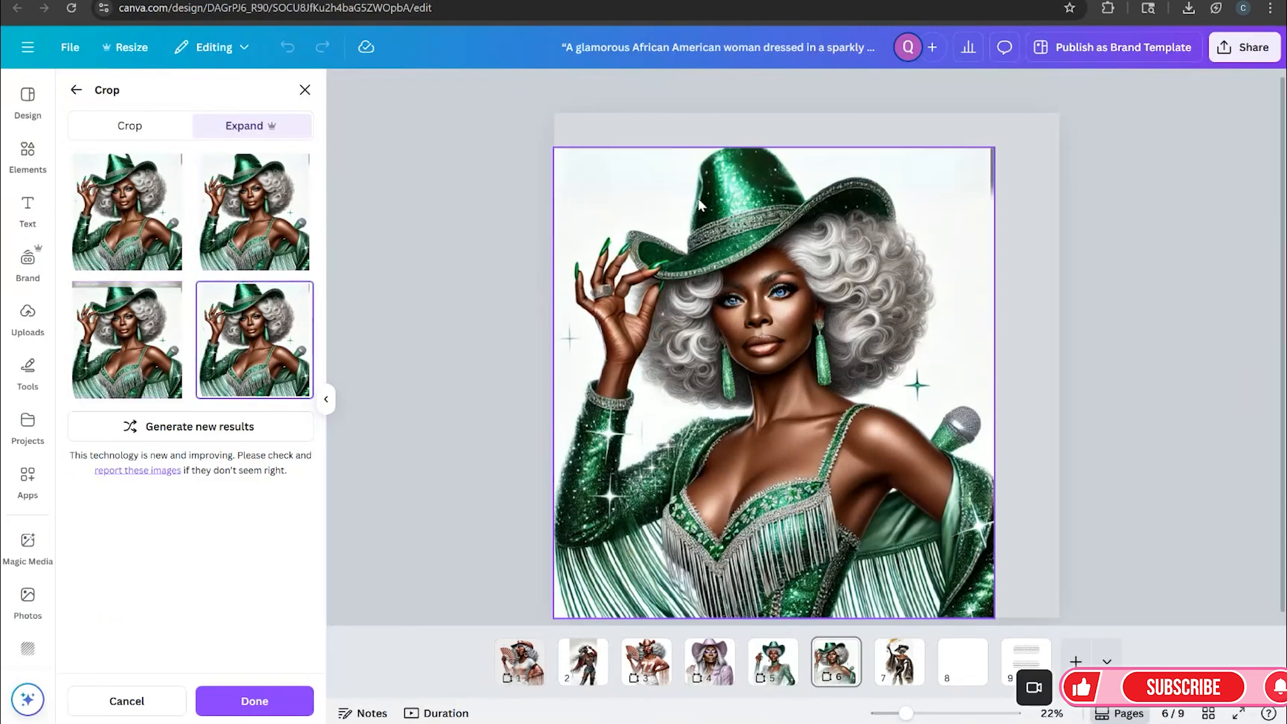
left_click(279, 691)
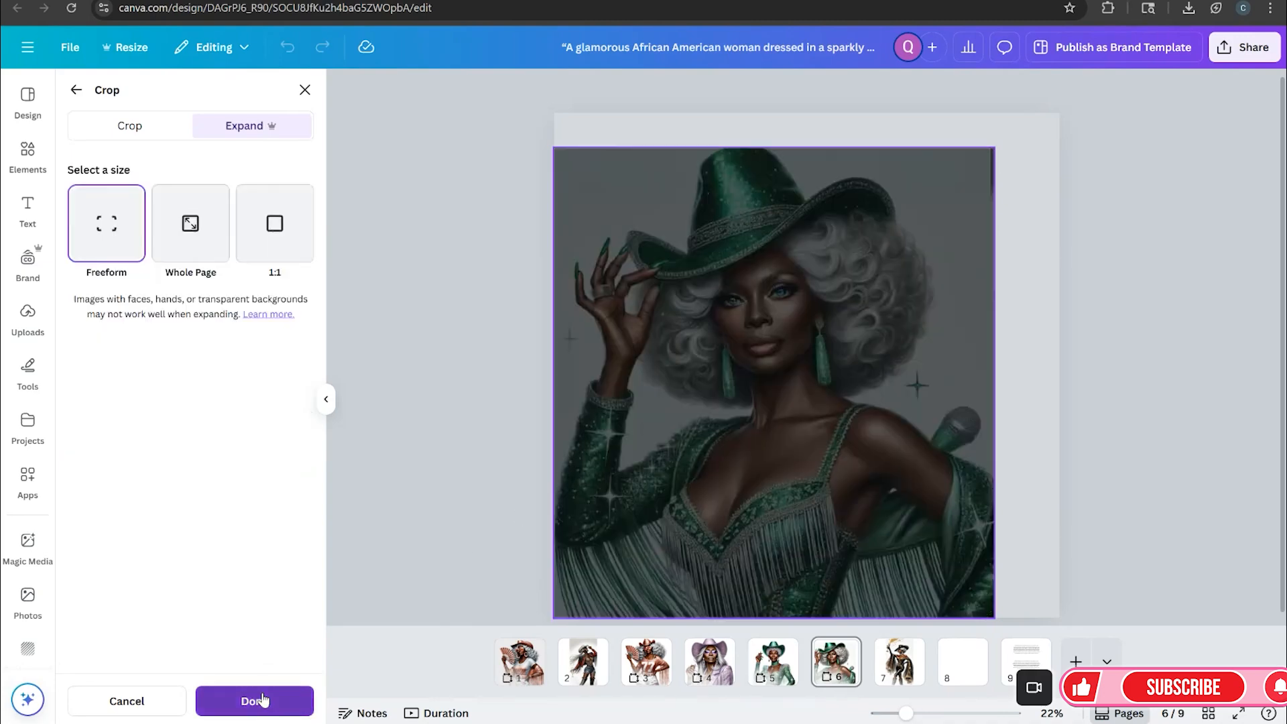
Remove the background from the expanded silver-afro cowgirl image with BG Remover
left_click(796, 312)
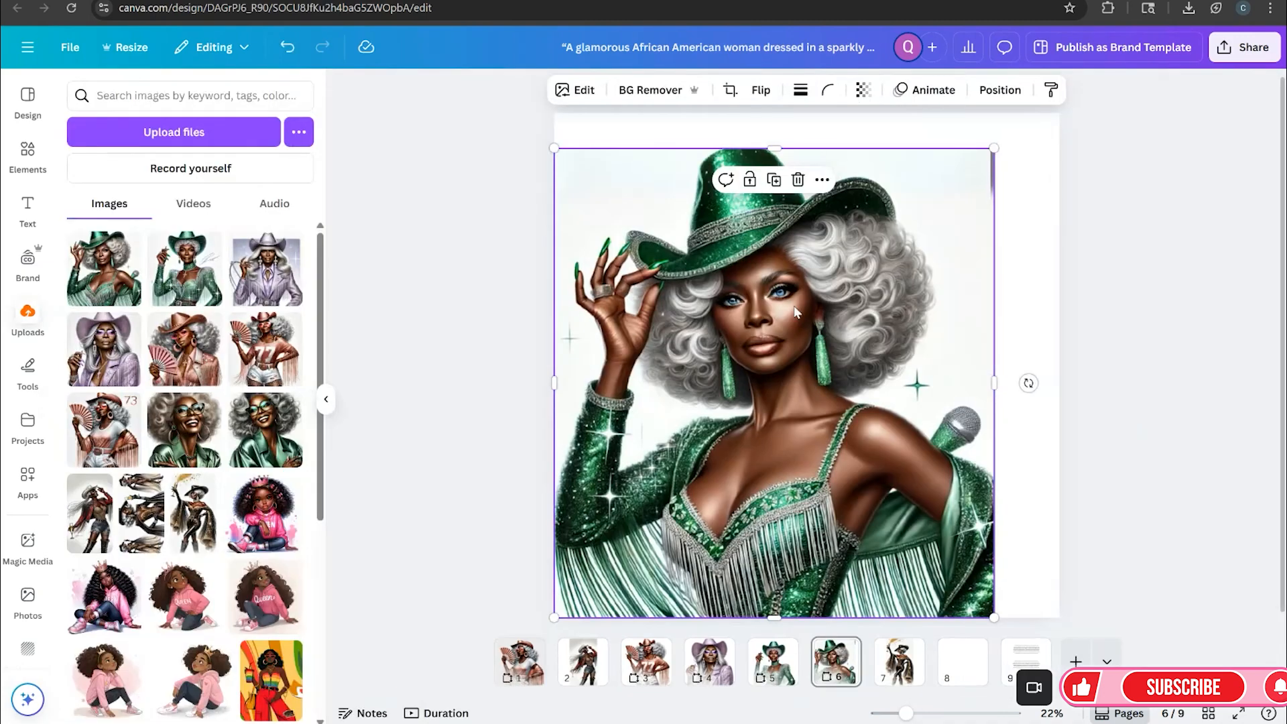
left_click(657, 91)
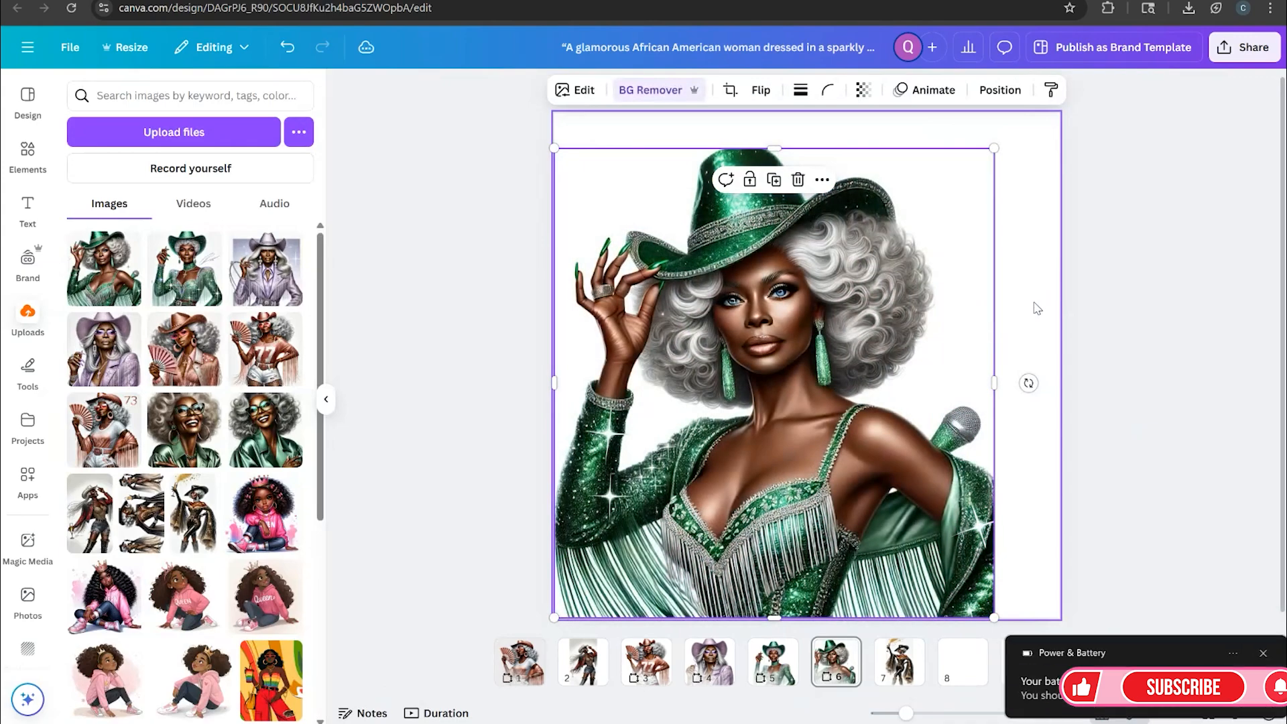
left_click(1228, 360)
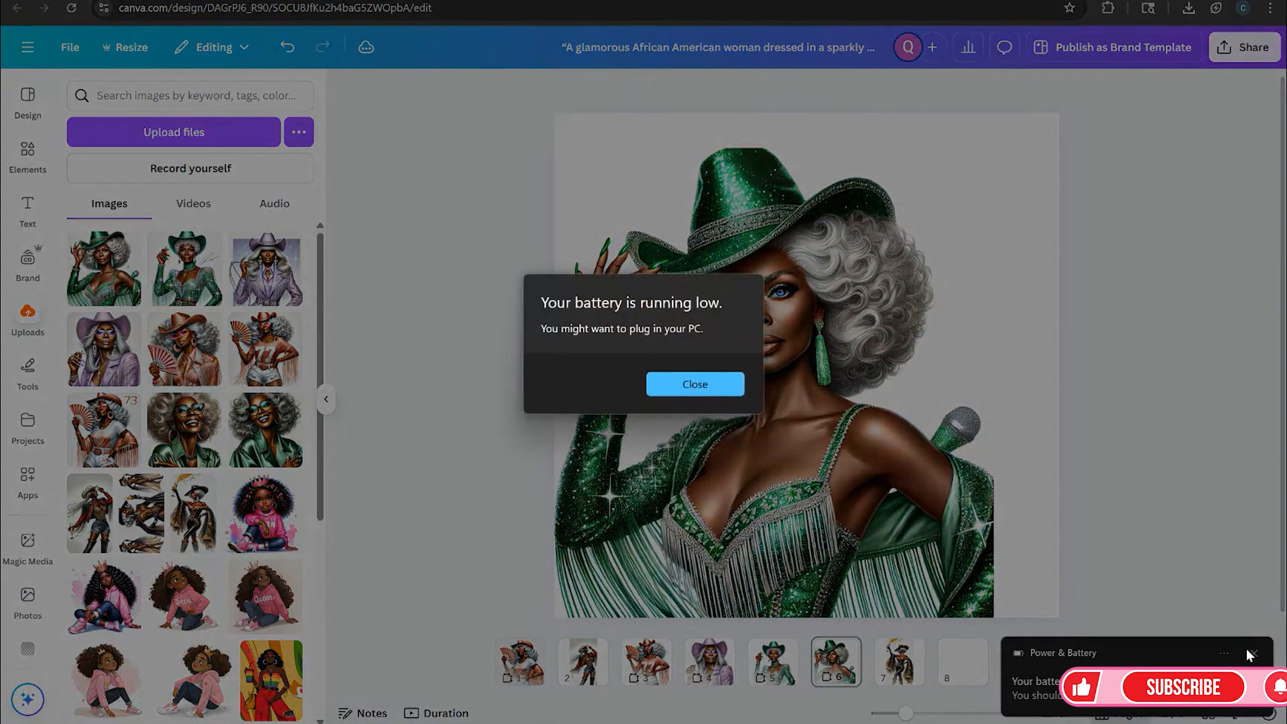
left_click(700, 388)
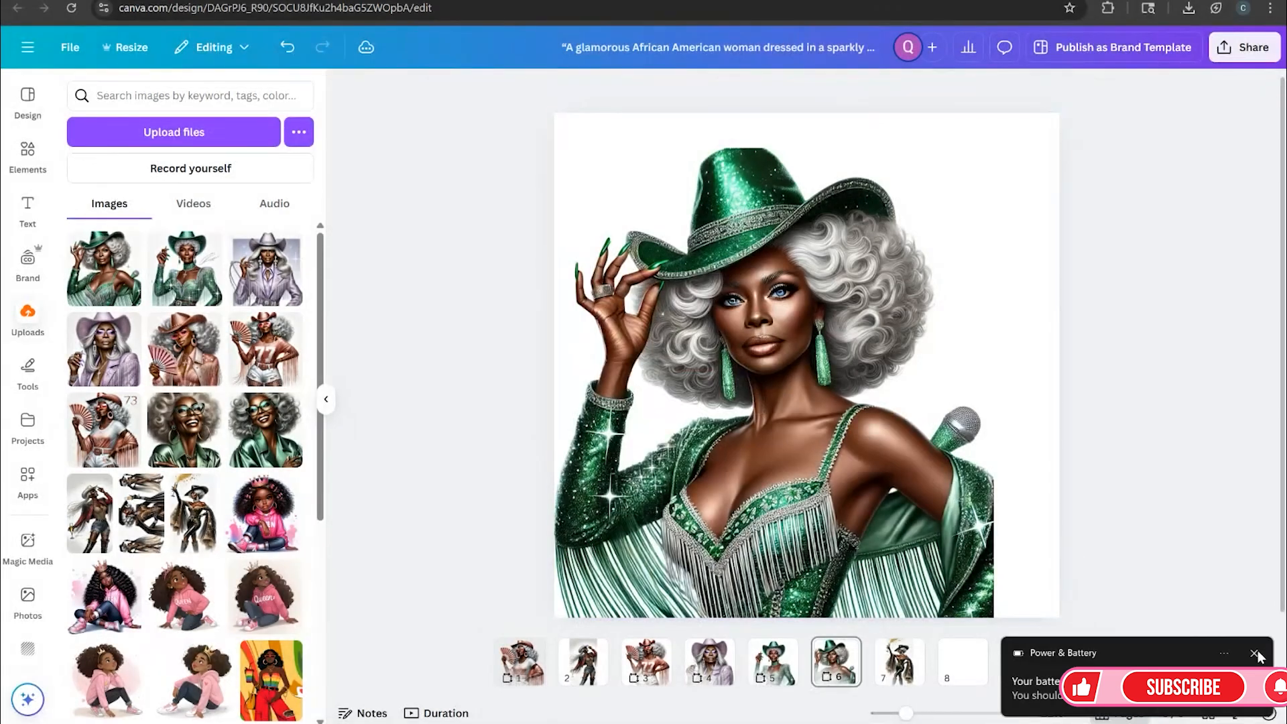
left_click(1256, 653)
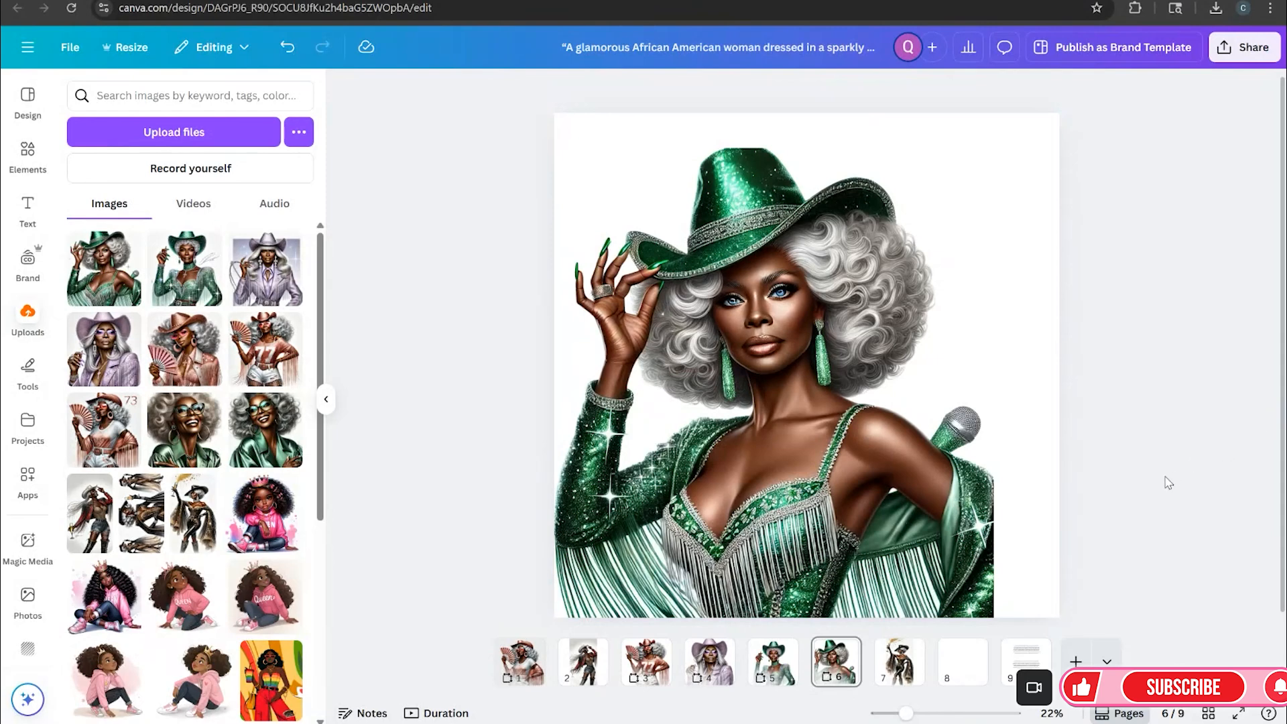
Shift the cowgirl image slightly to the right on the page
left_click_drag(903, 415, 942, 414)
left_click(1127, 442)
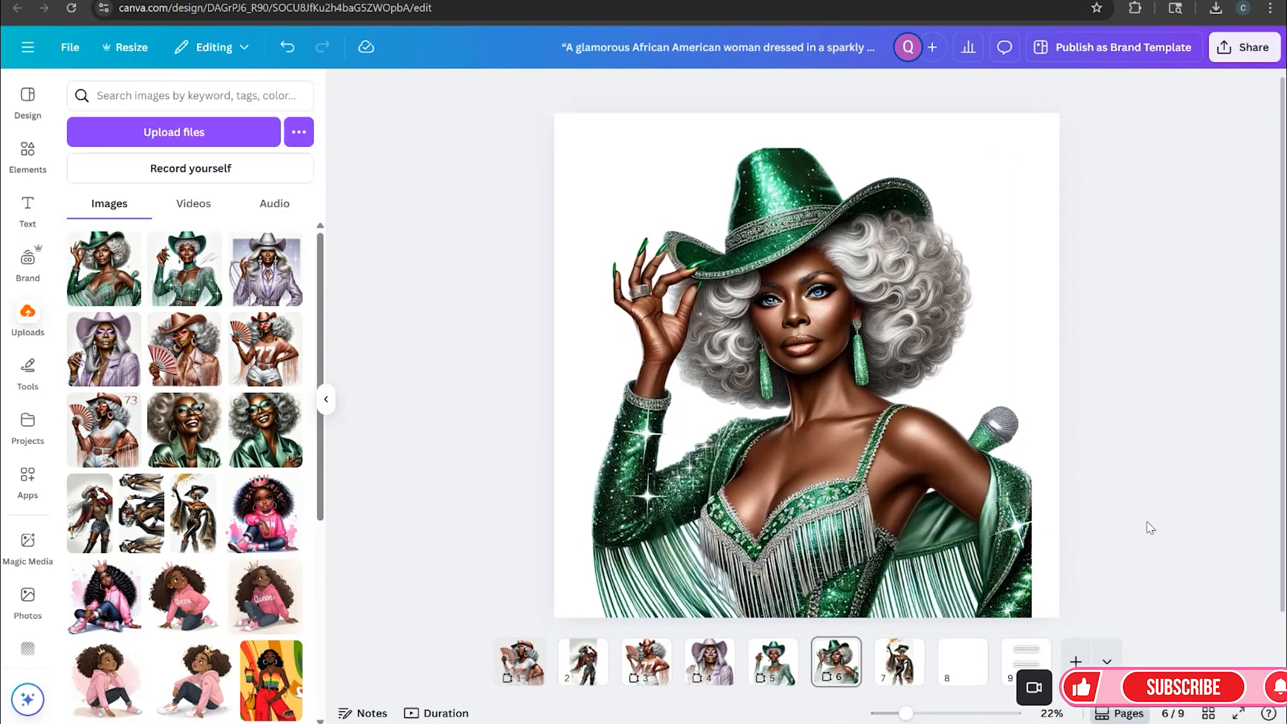
left_click_drag(955, 483, 961, 483)
left_click(1106, 477)
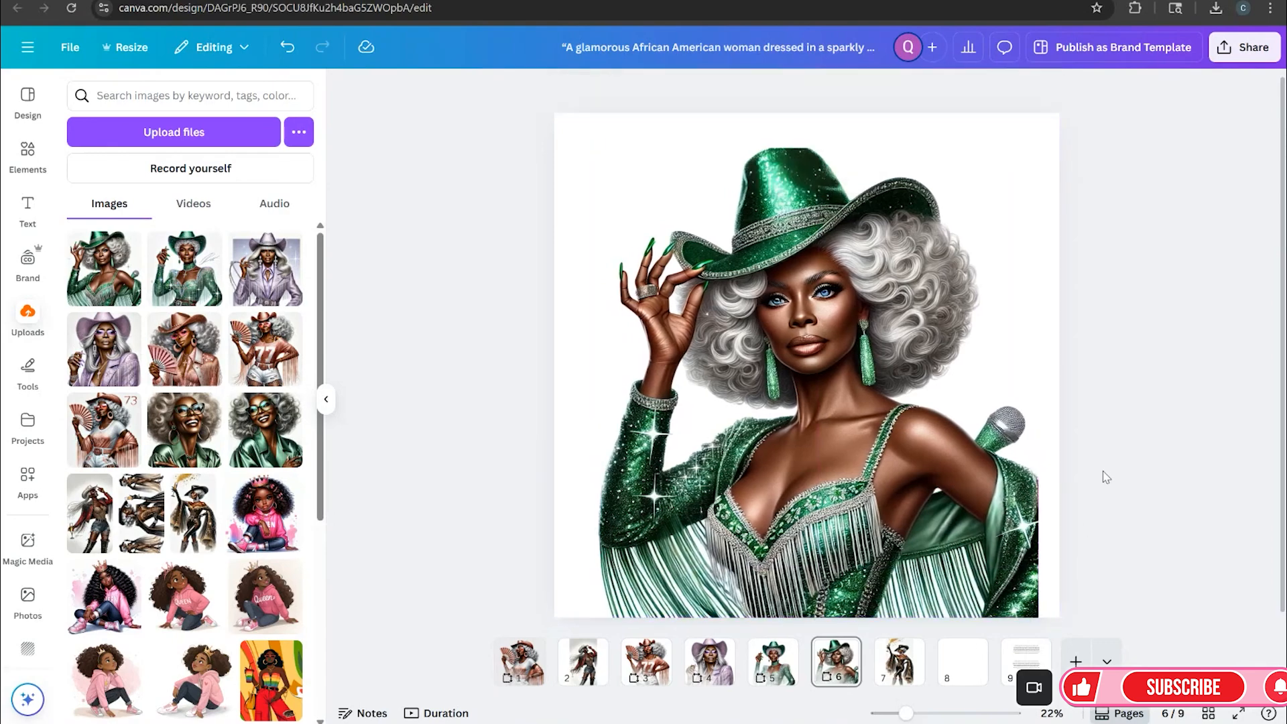
Preview the silver-afro cowgirl page in full screen and exit the preview
left_click(1235, 714)
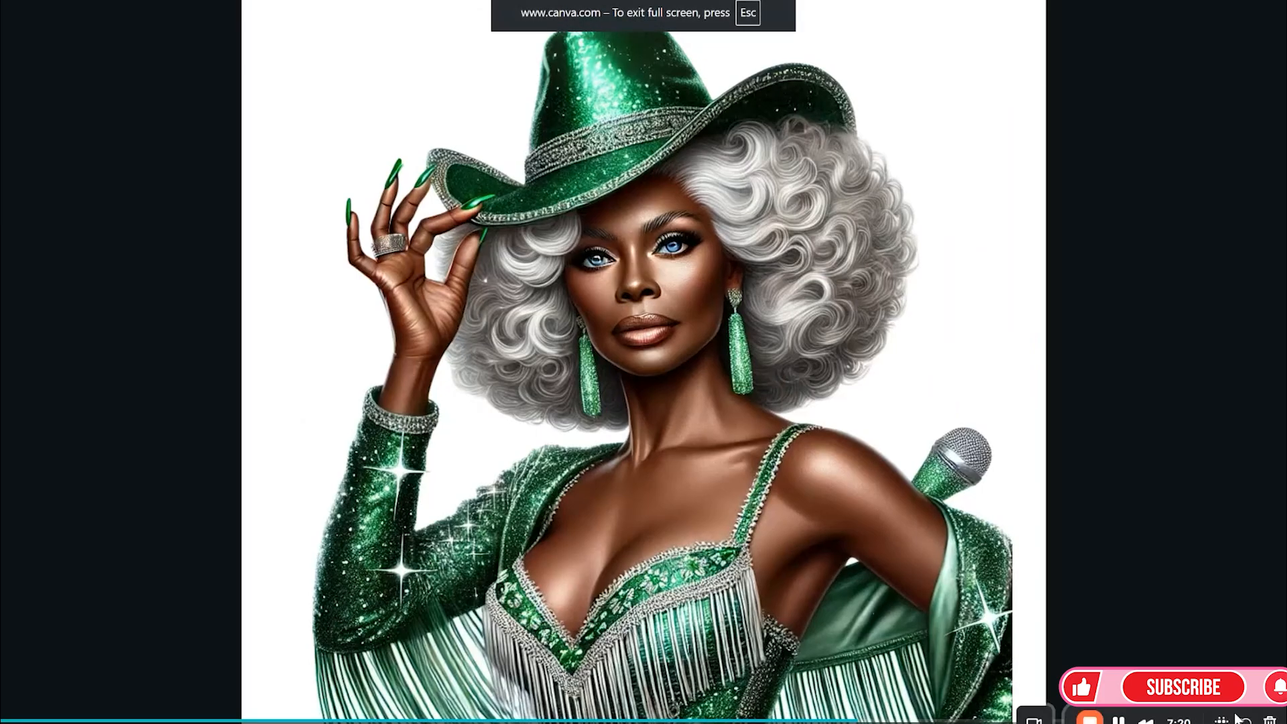
left_click(1238, 719)
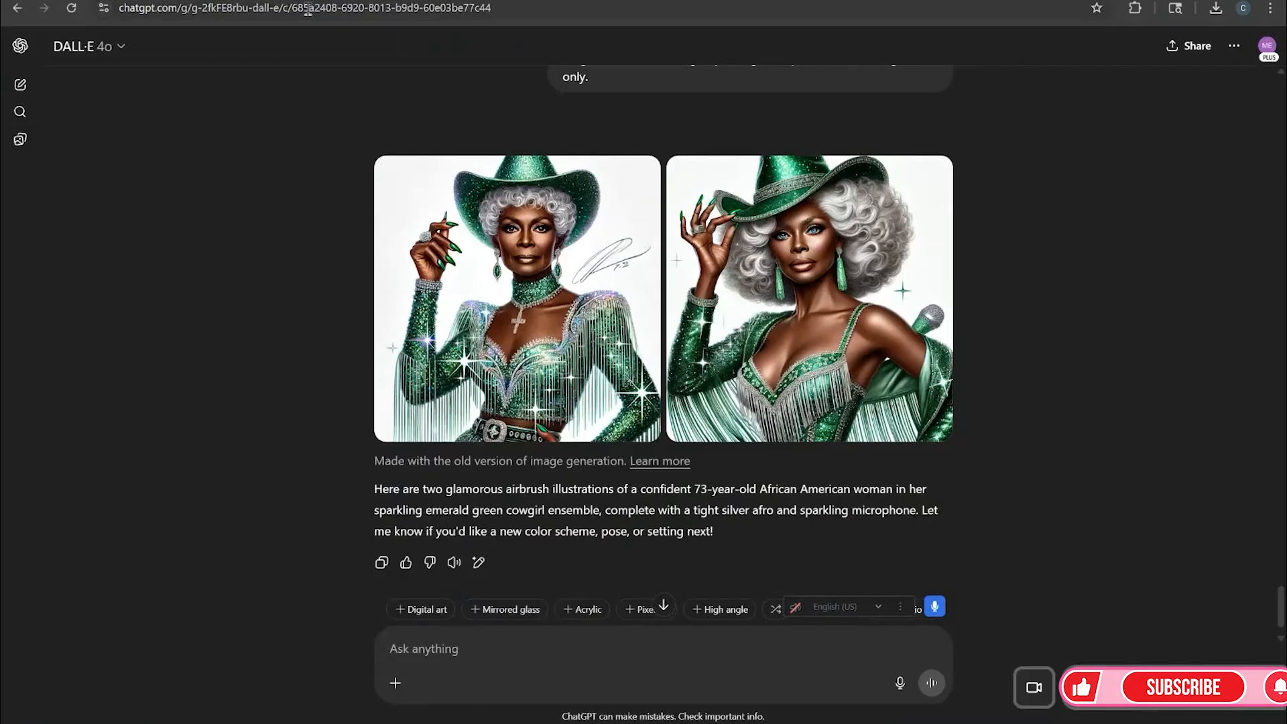
Switch to ChatGPT and open the Cowgirl Glam Illustrations chat to review its list of prompts
left_click(14, 219)
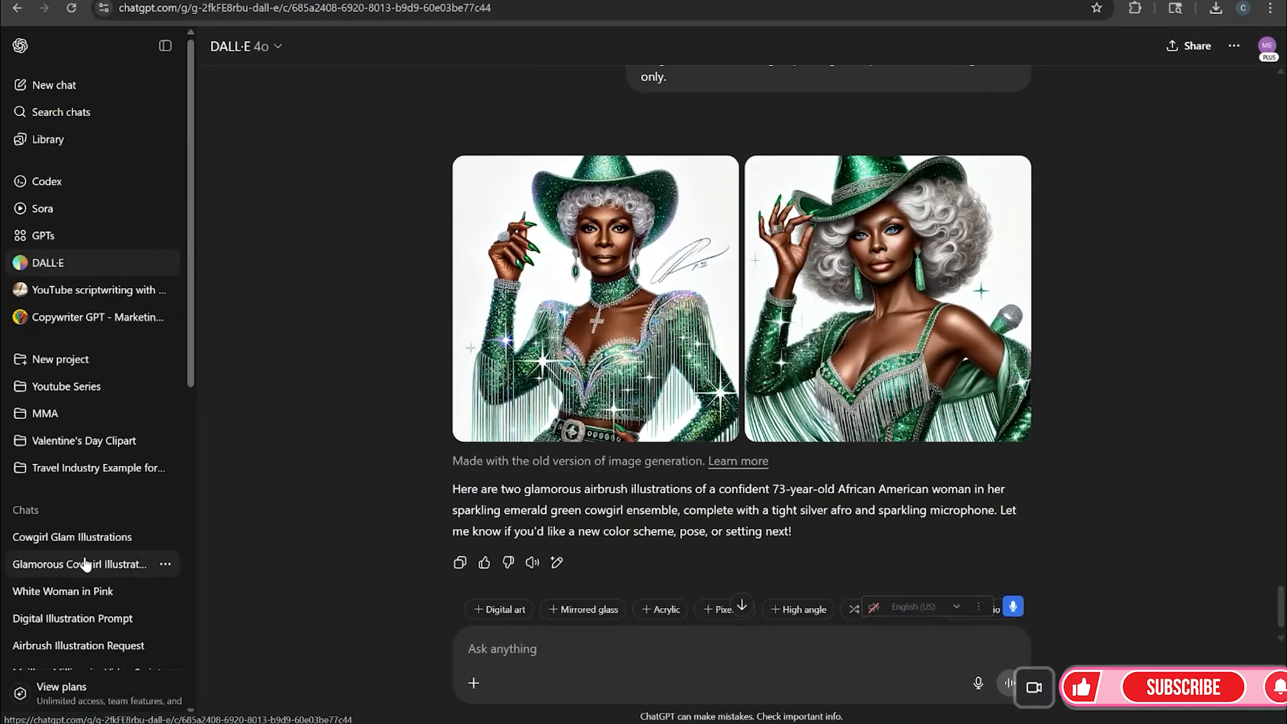
left_click(73, 540)
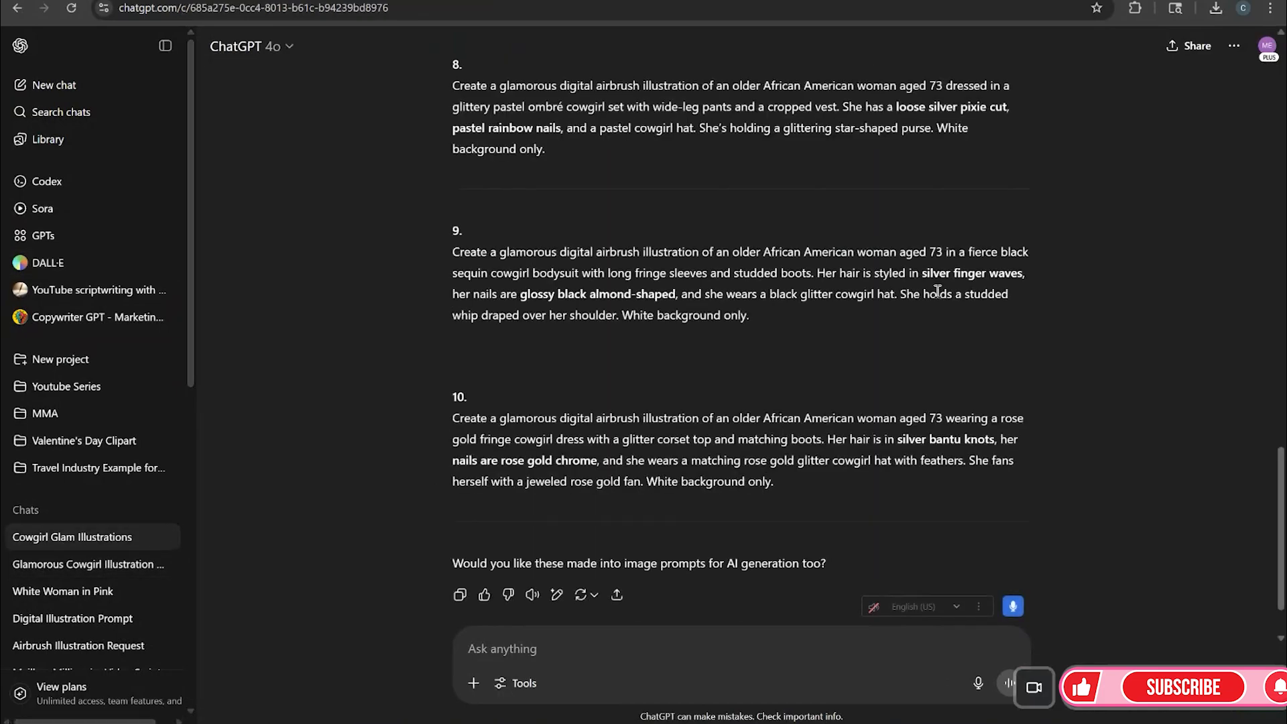
scroll(937, 296, "up", 8)
scroll(936, 291, "up", 10)
scroll(936, 295, "down", 3)
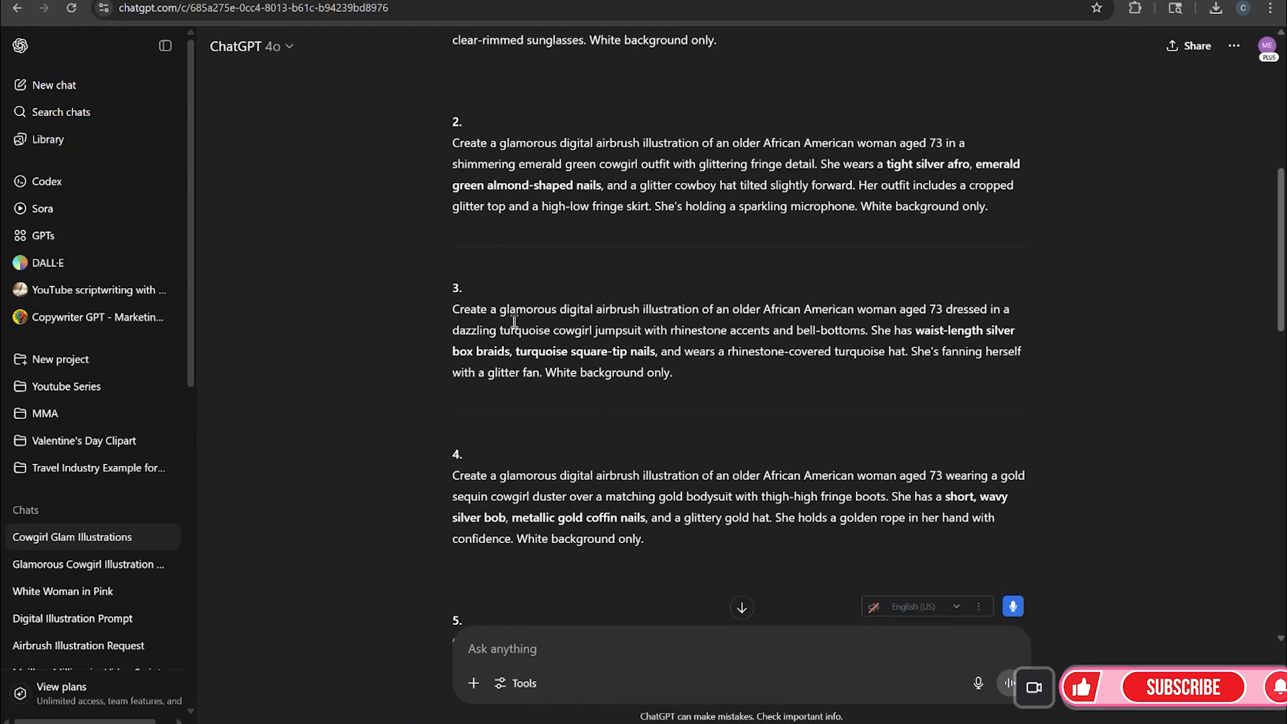
Copy prompt 3 describing the dazzling turquoise cowgirl jumpsuit
left_click_drag(450, 313, 660, 401)
right_click(550, 346)
left_click(597, 368)
Copy prompt 5 describing the hot pink and silver sparkle cowgirl outfit
scroll(691, 460, "down", 2)
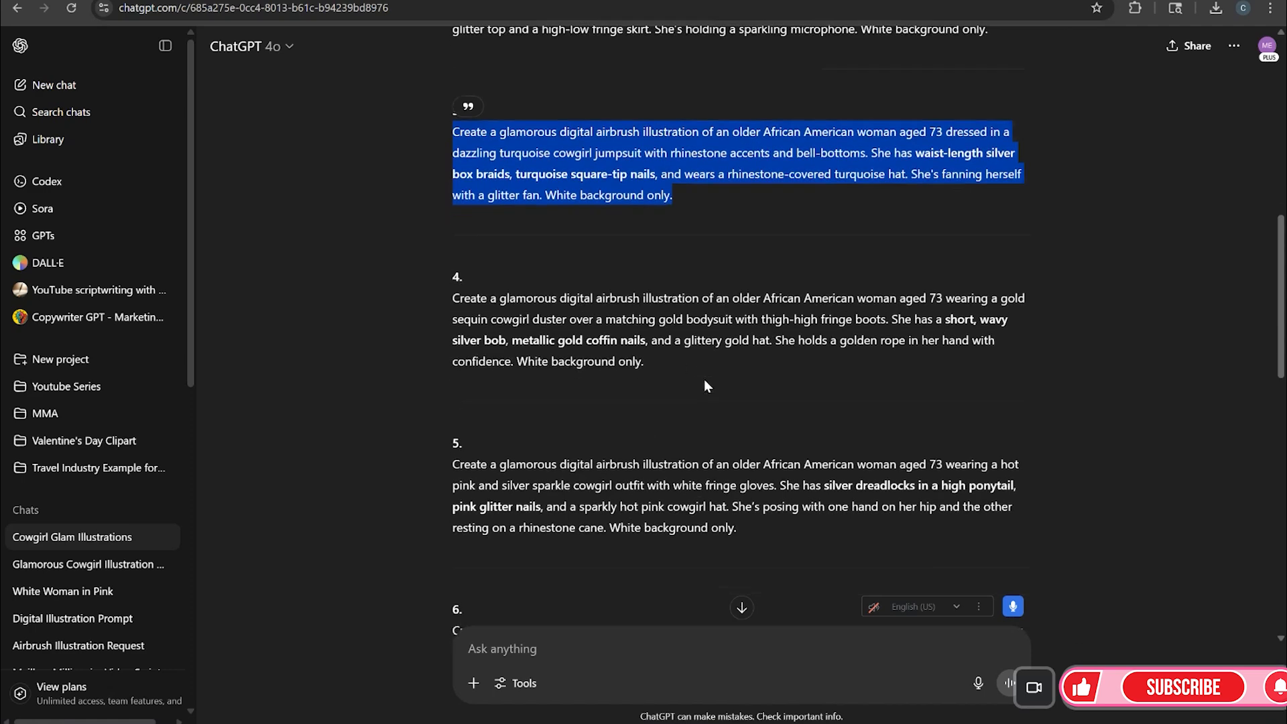
scroll(704, 379, "down", 3)
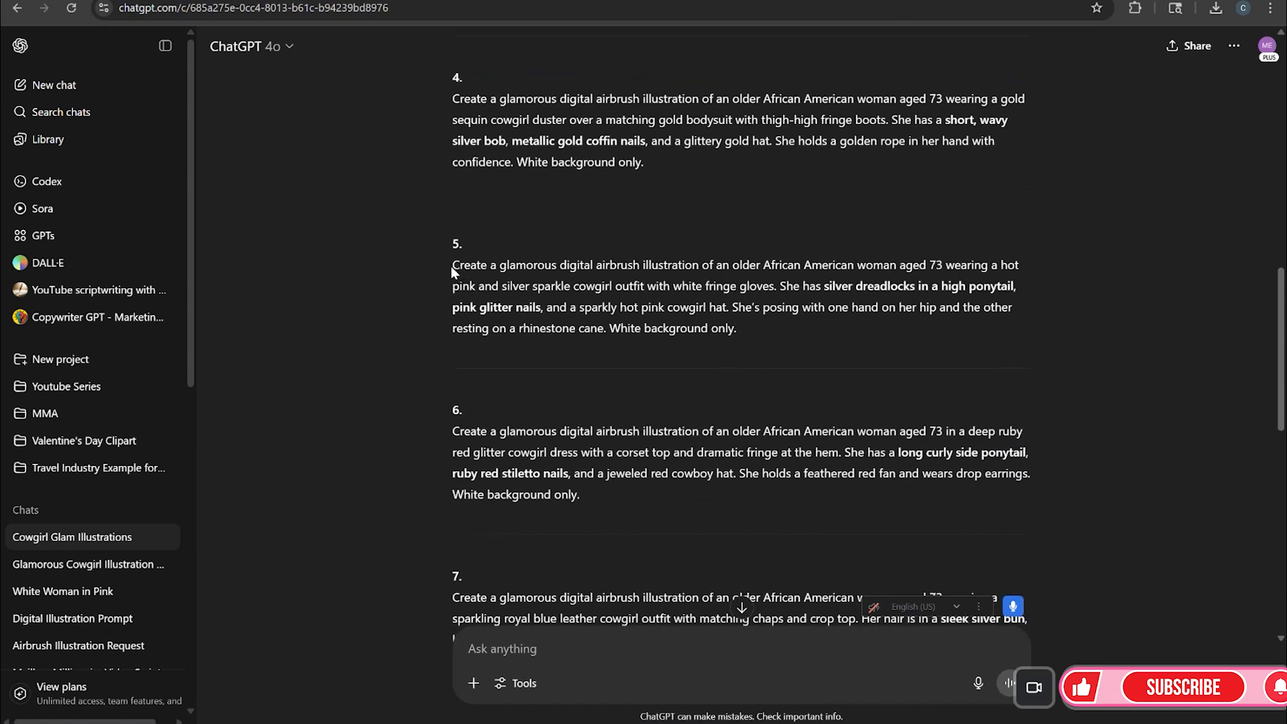
left_click_drag(448, 265, 735, 350)
right_click(567, 303)
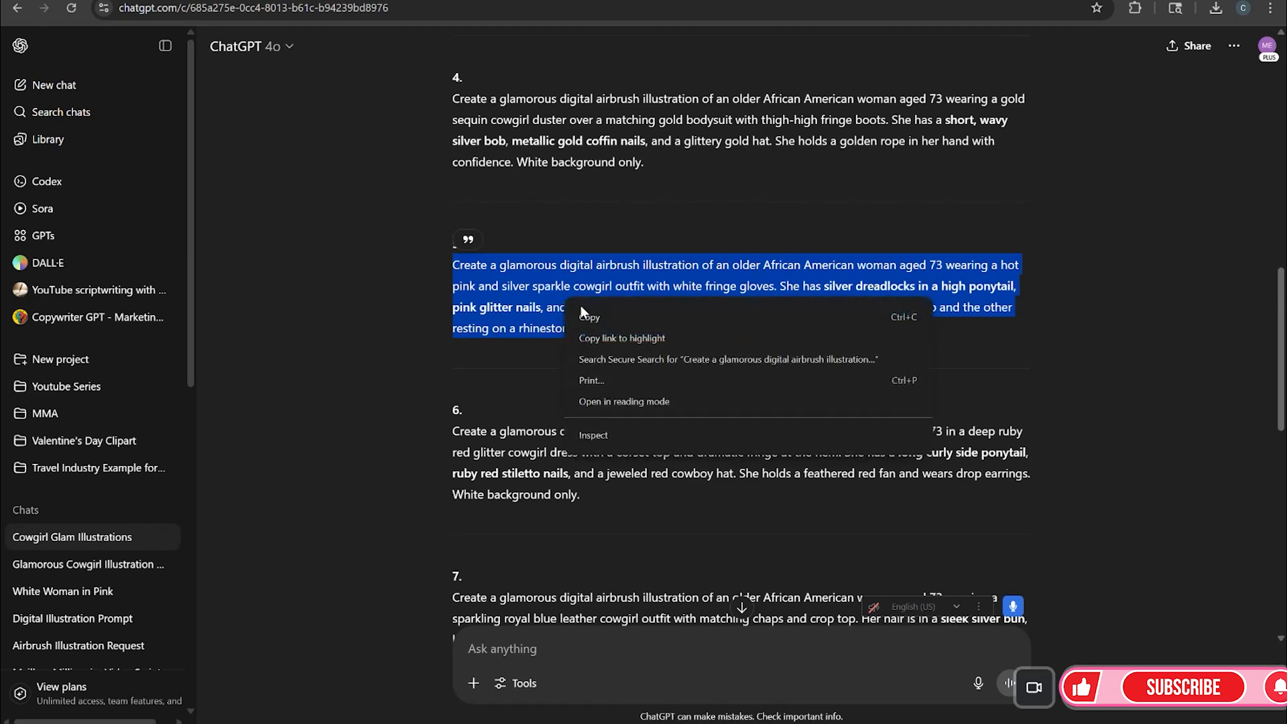
left_click(593, 317)
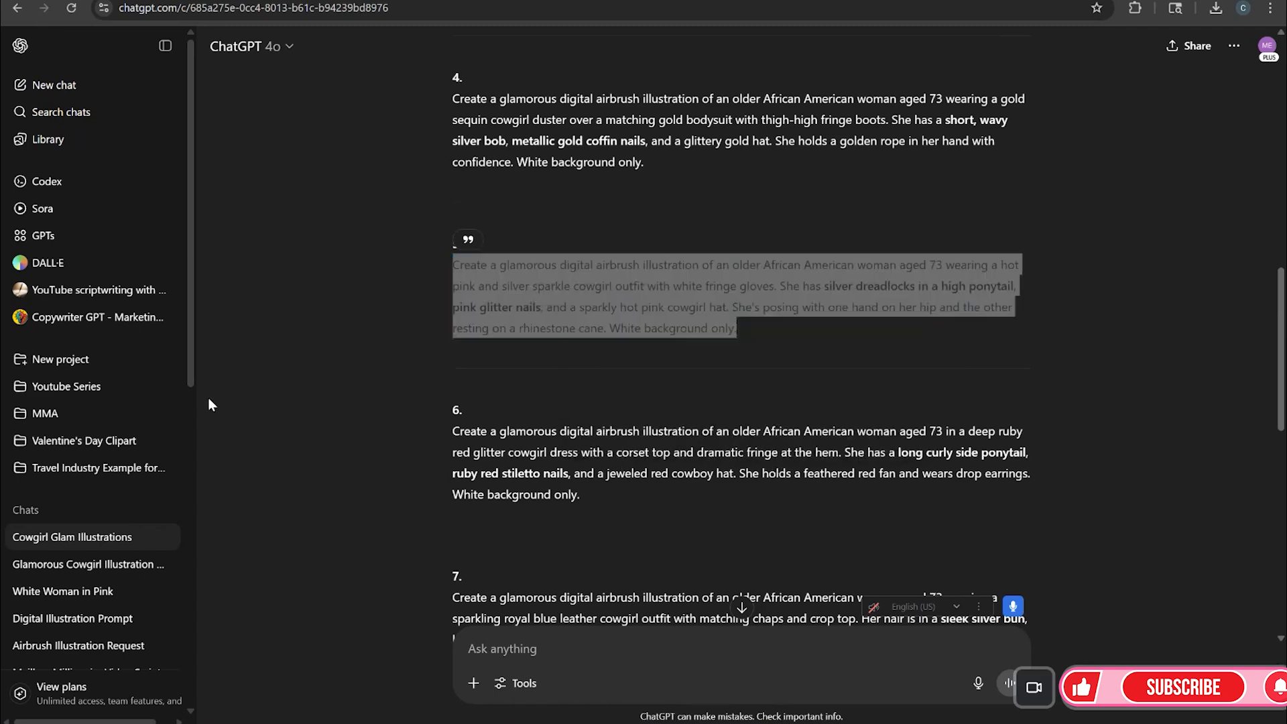
Paste the hot pink cowgirl prompt into the Glamorous Cowgirl Illustration DALL·E chat and send it
left_click(73, 564)
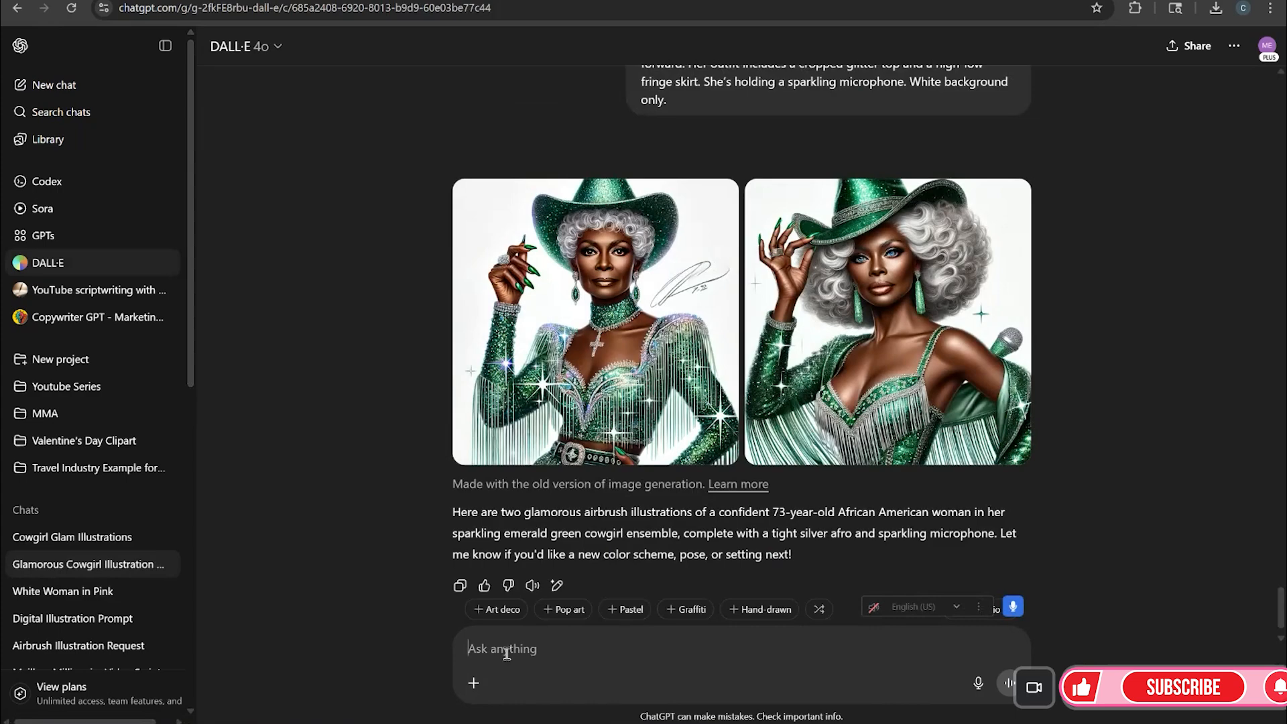
key("ctrl+v")
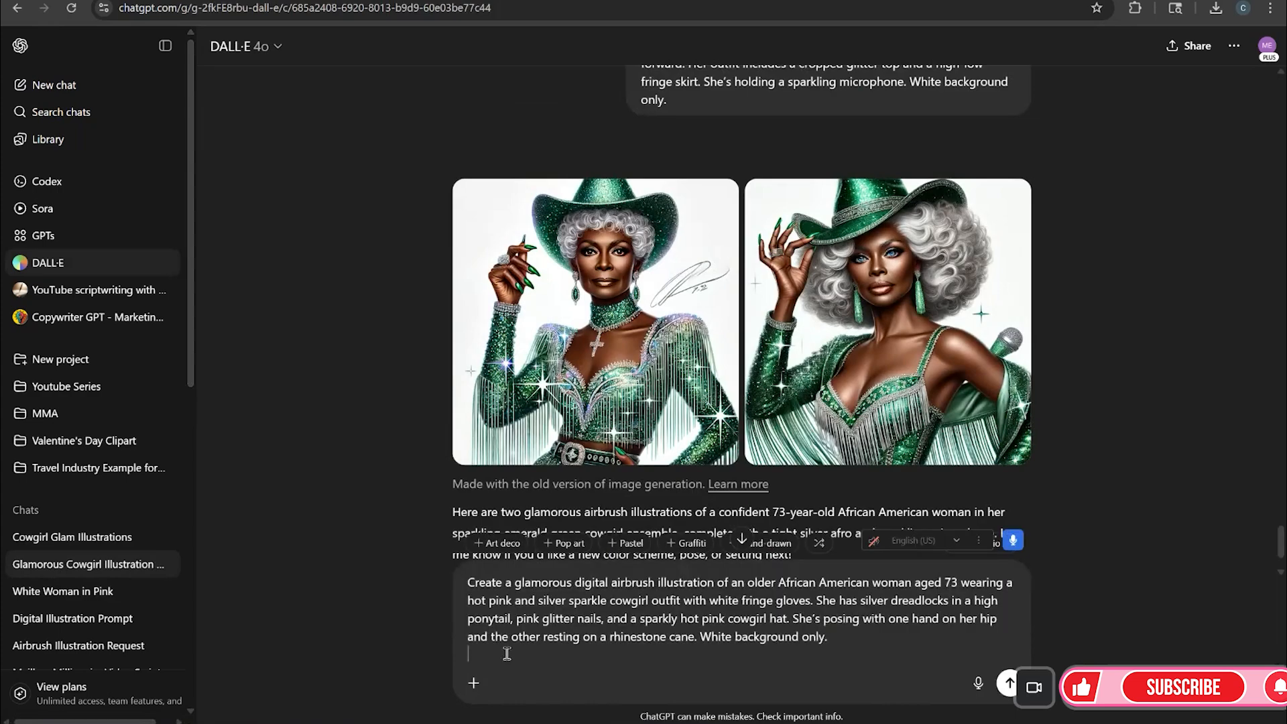
left_click(1008, 683)
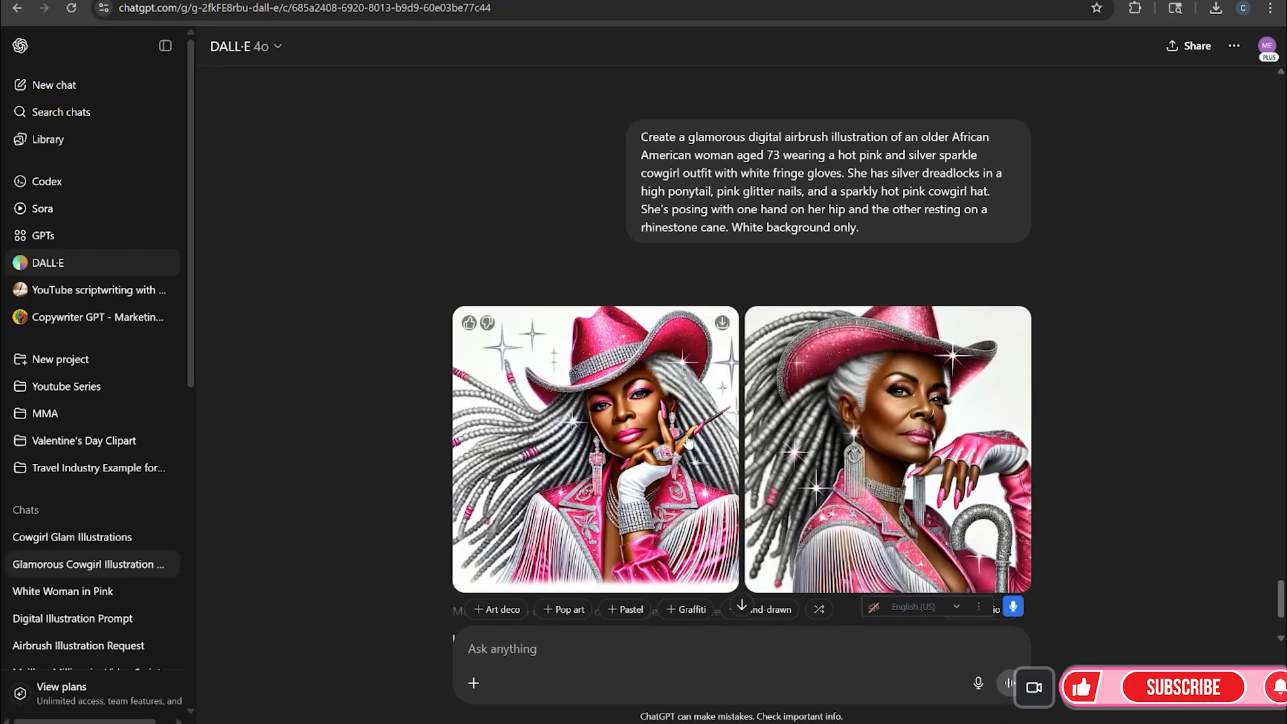
Download both generated pink cowgirl images and return to the Canva design
left_click(662, 468)
left_click(865, 50)
left_click(920, 50)
left_click(899, 415)
left_click(865, 50)
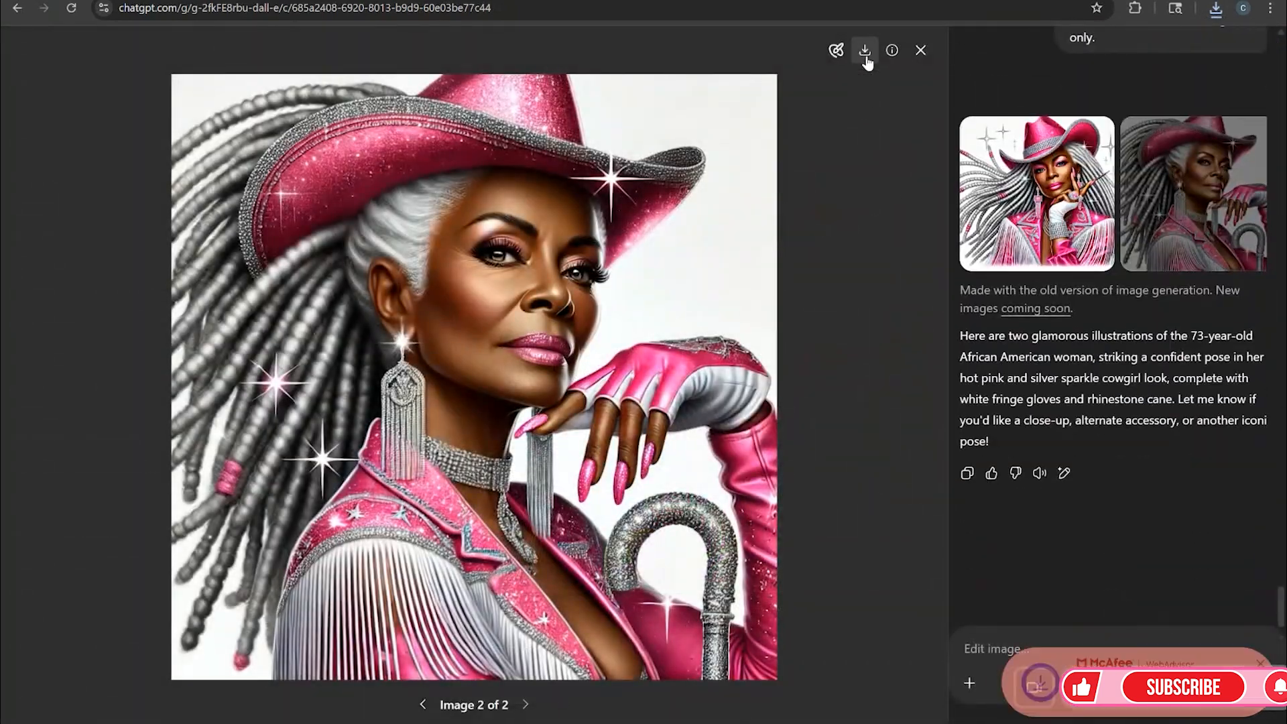
left_click(920, 50)
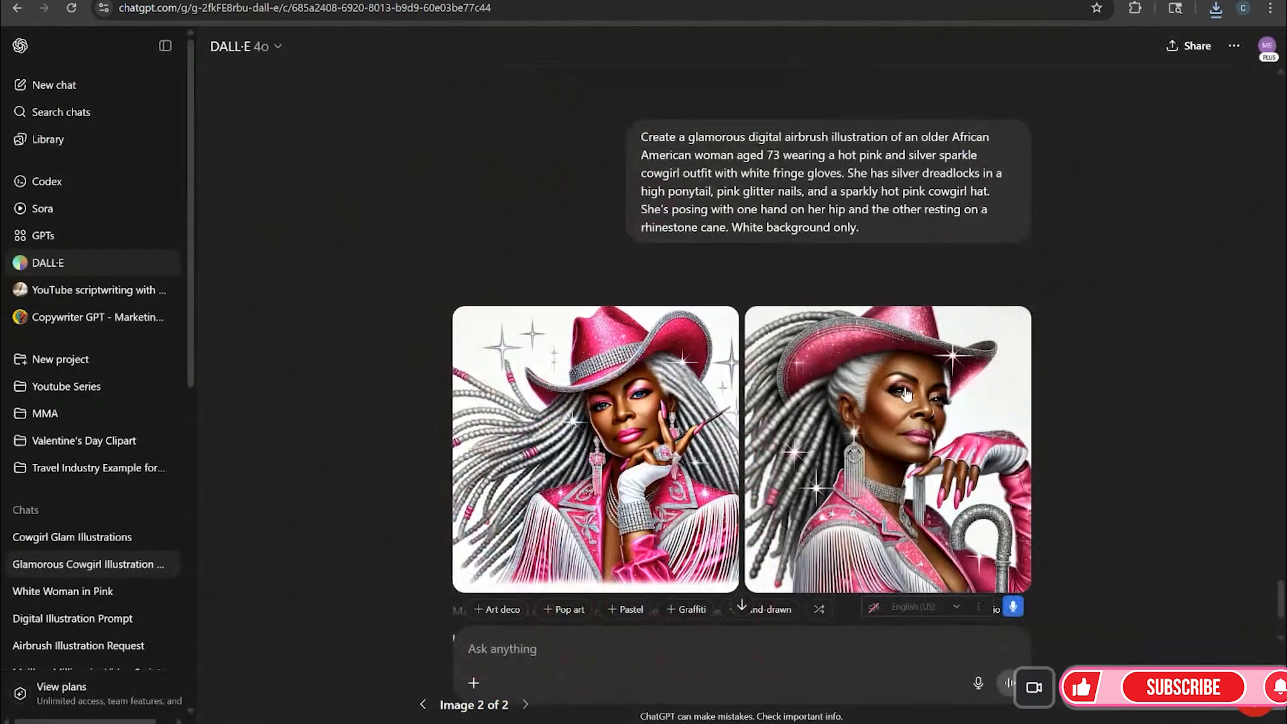
left_click(570, 651)
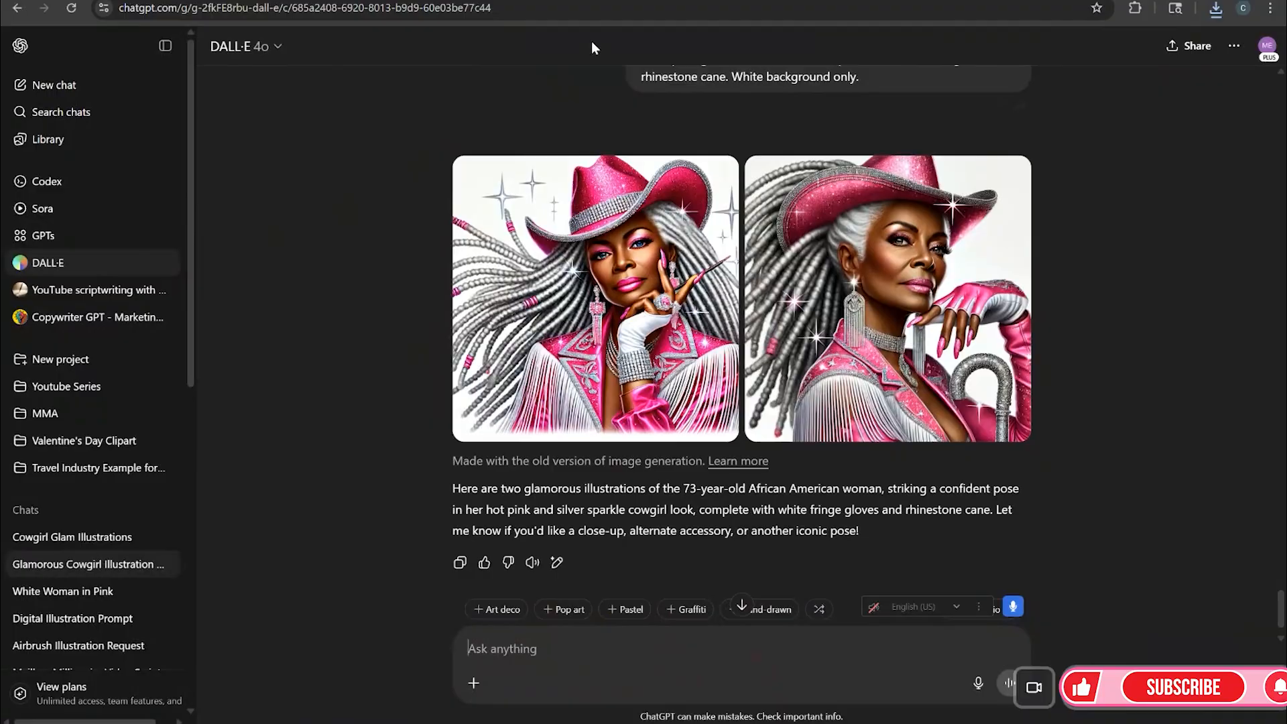
left_click(466, 0)
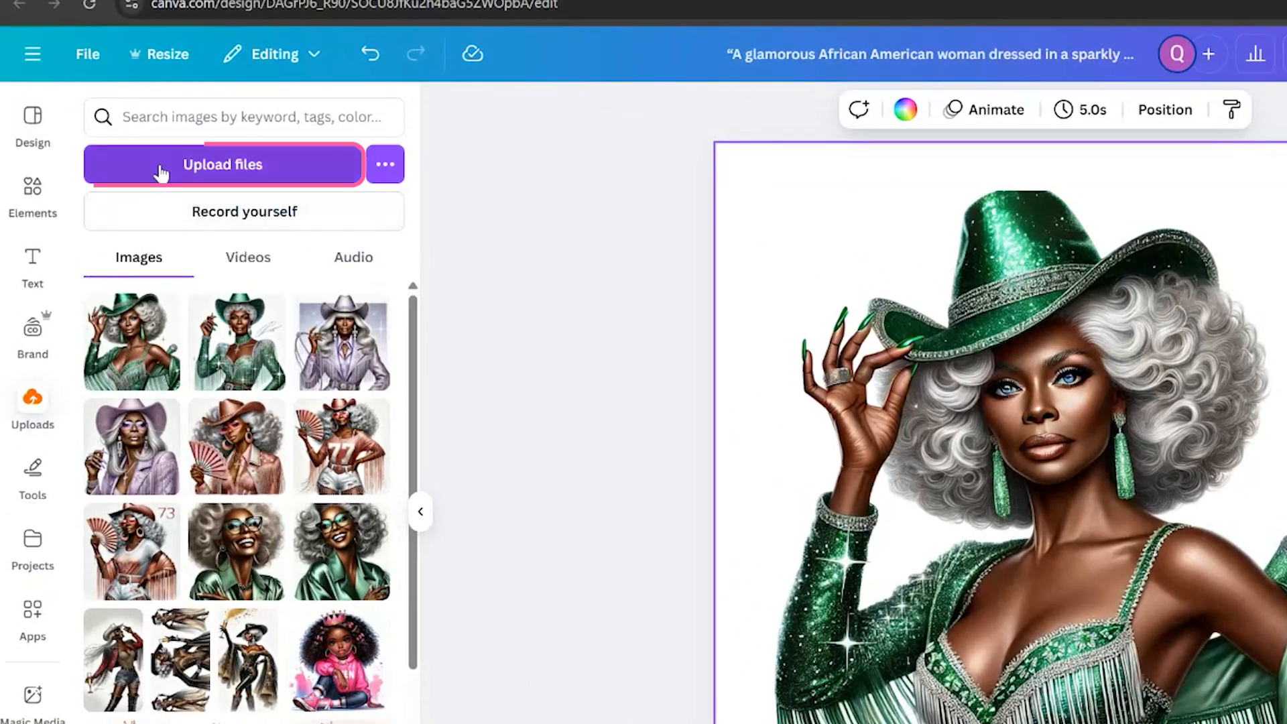
Upload the downloaded pink cowgirl image files into the design's uploads
left_click(127, 138)
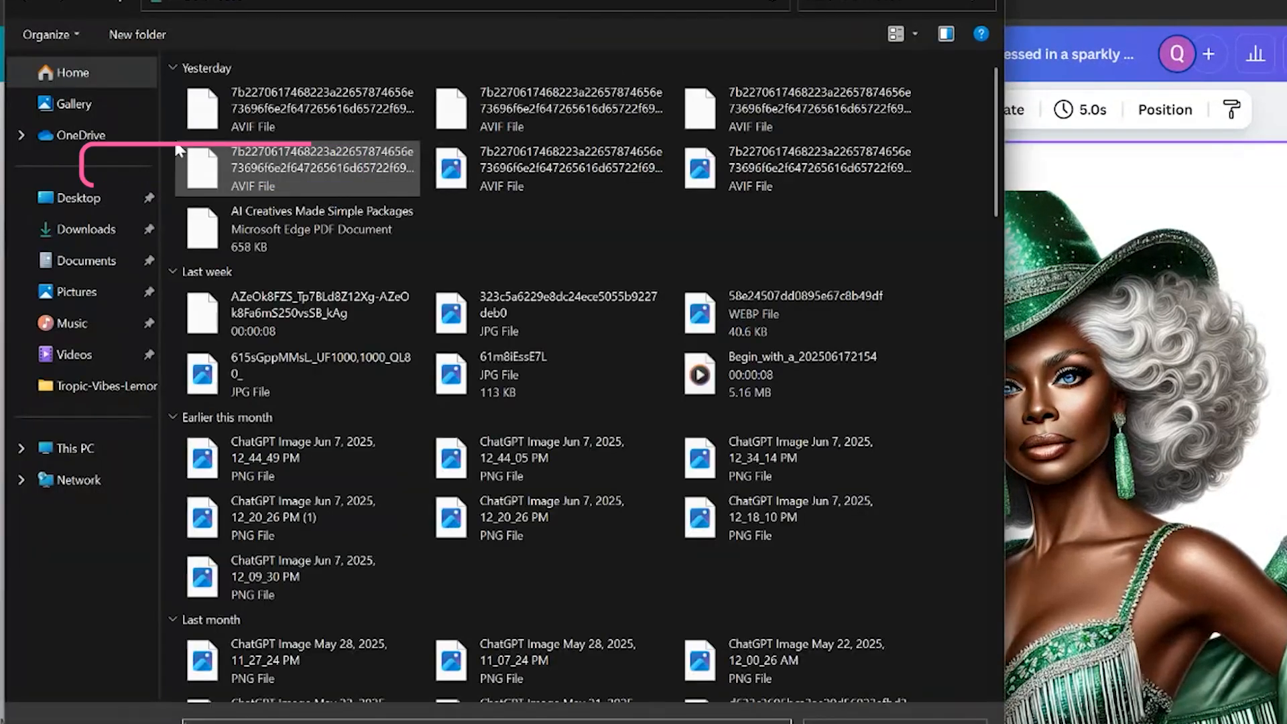
left_click(435, 109, "ctrl")
left_click(846, 723)
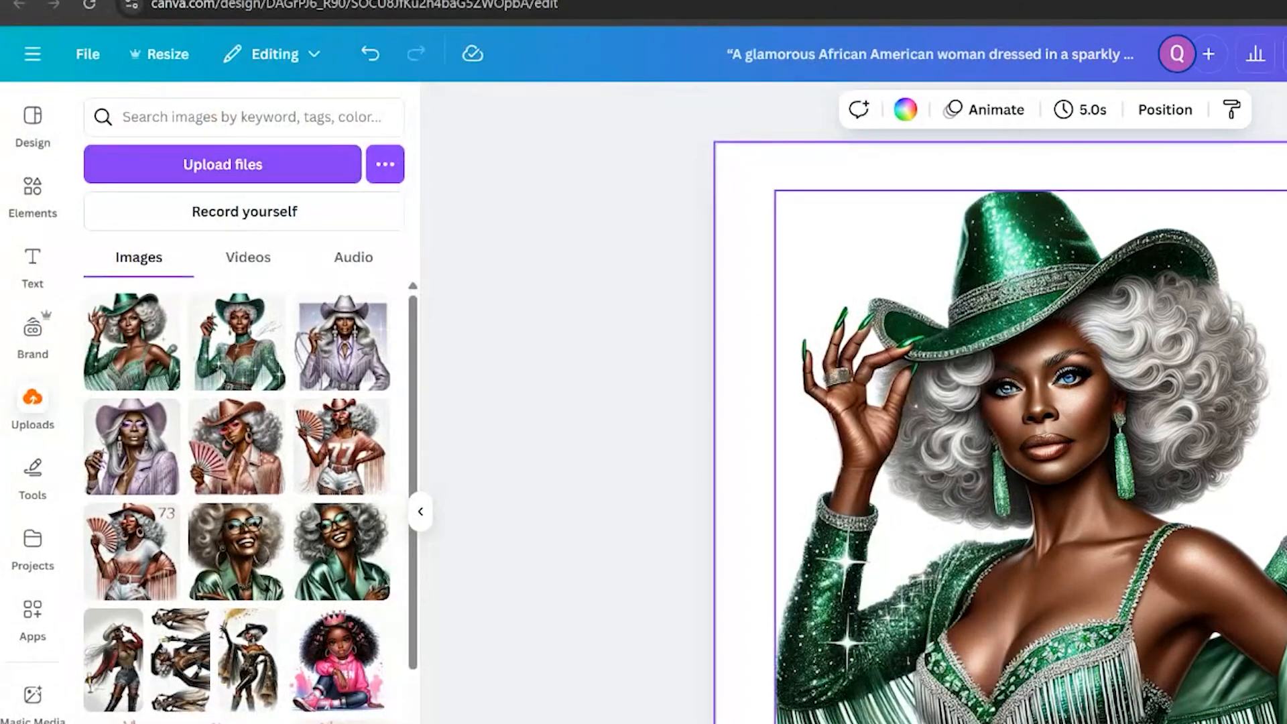
Add a new page after page 6 and place the first pink cowgirl image on it
left_click(1107, 723)
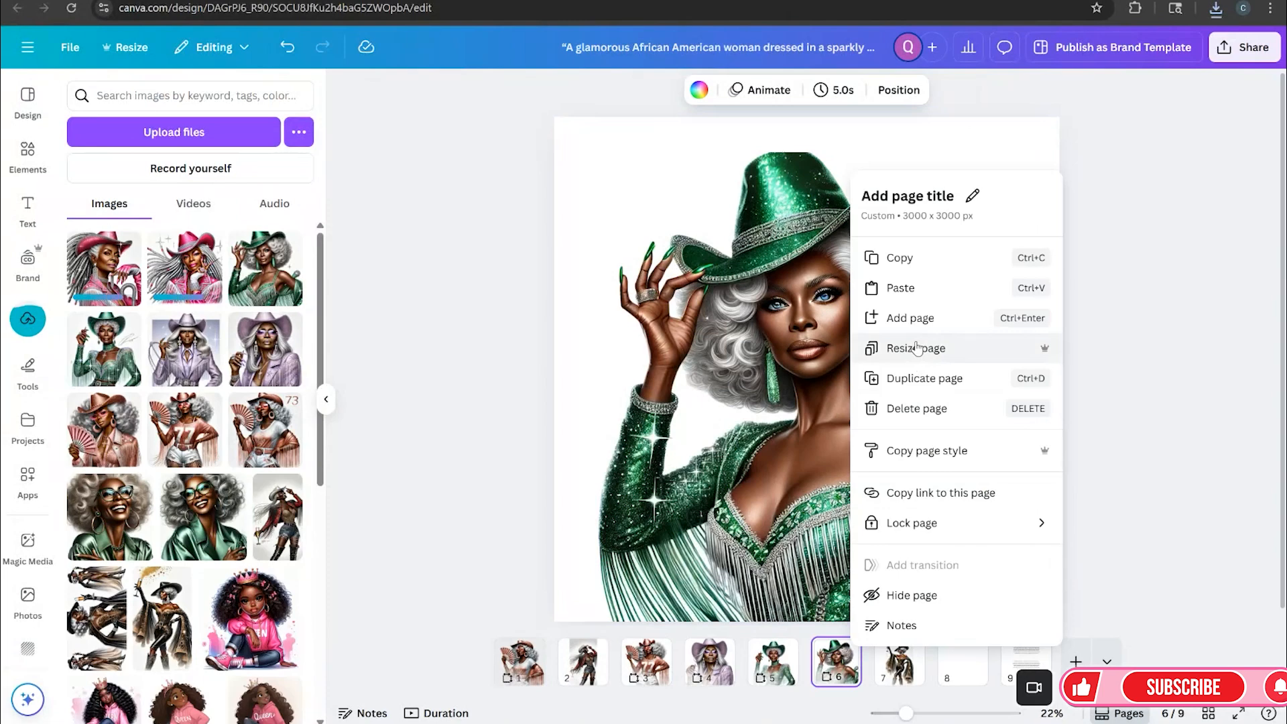
left_click(1046, 361)
left_click(171, 266)
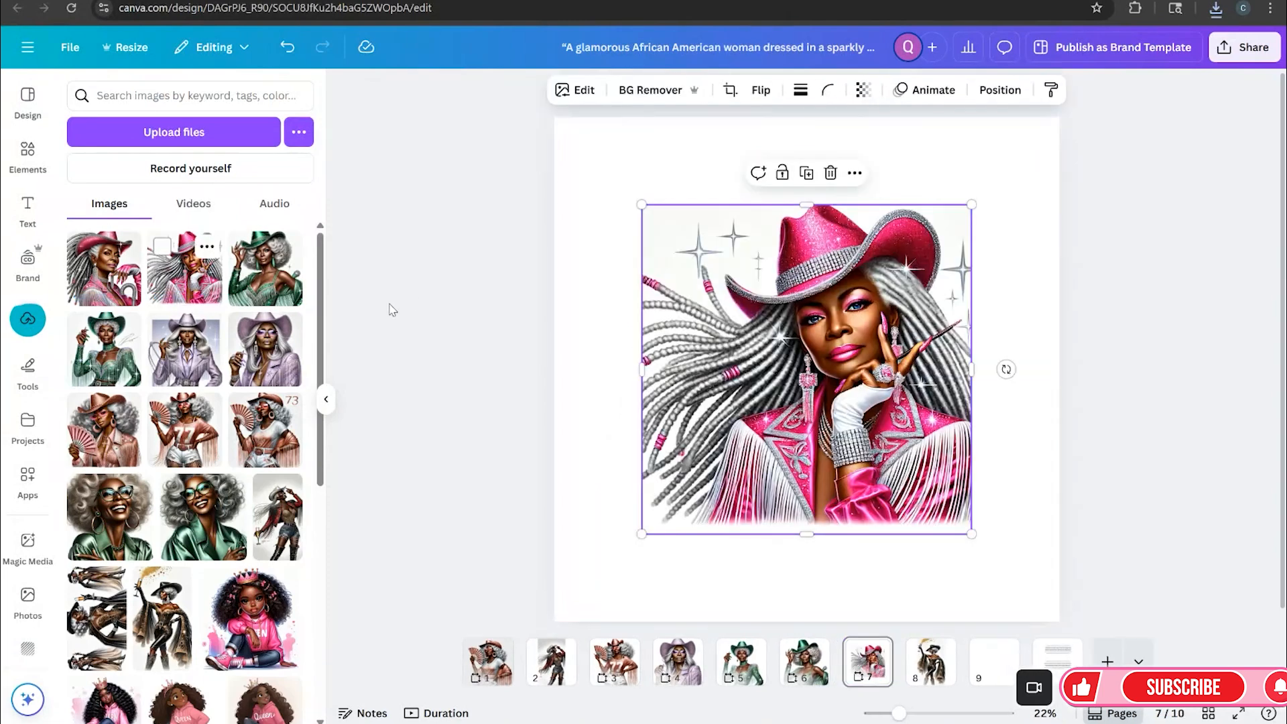
Move and enlarge the pink cowgirl image so it spans the page from the bottom edge up
left_click_drag(853, 434, 830, 528)
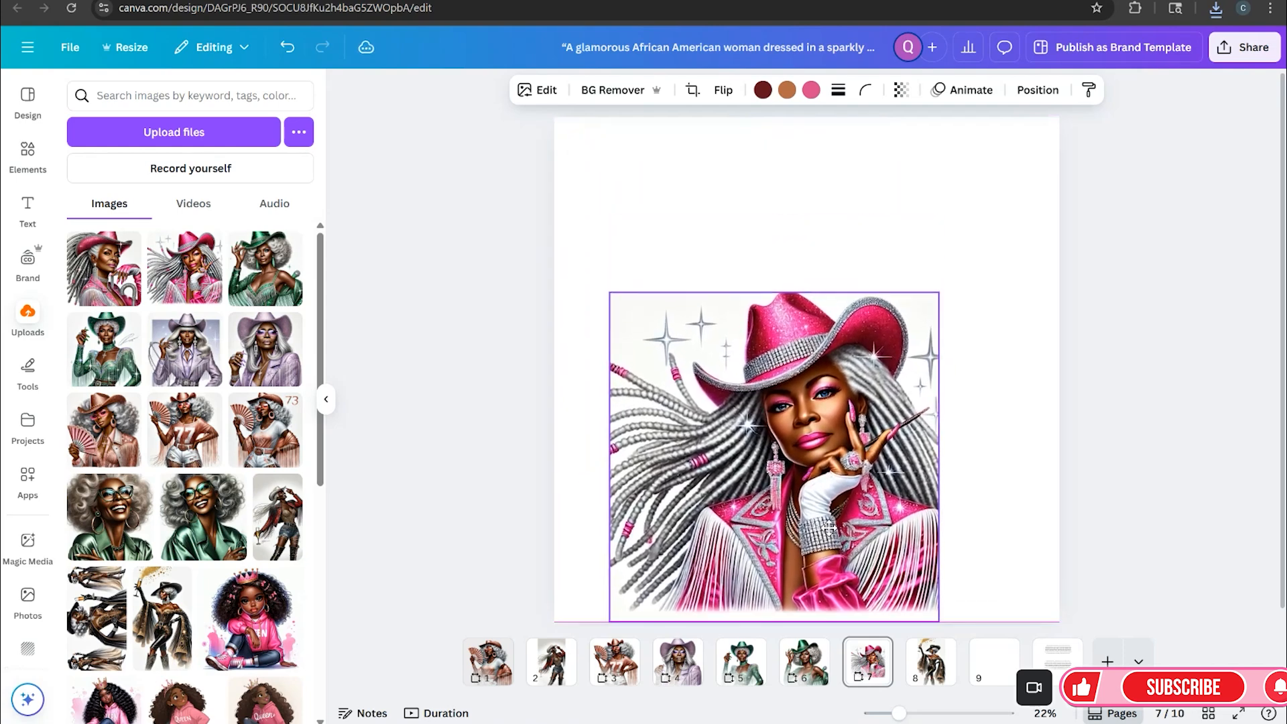
left_click_drag(939, 292, 1026, 203)
left_click_drag(608, 203, 558, 179)
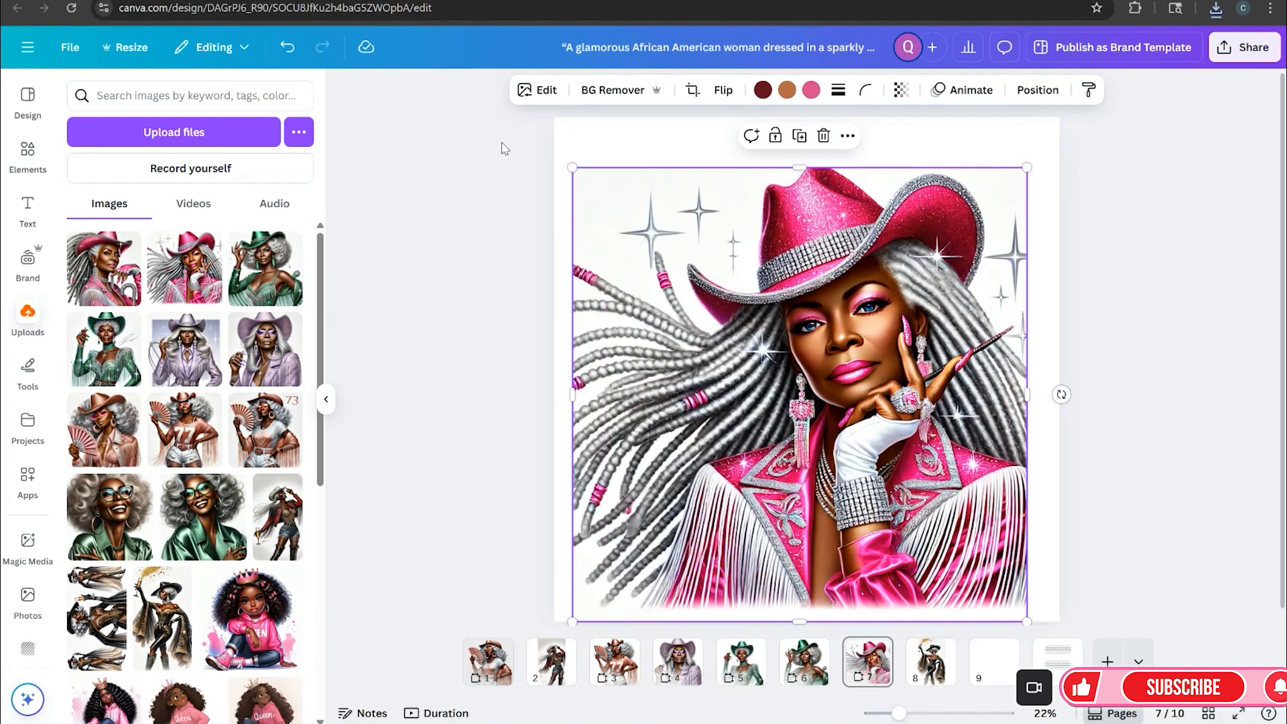
Use Magic Expand in freeform mode to widen the image out to the page's left and right edges
left_click(539, 90)
left_click(299, 306)
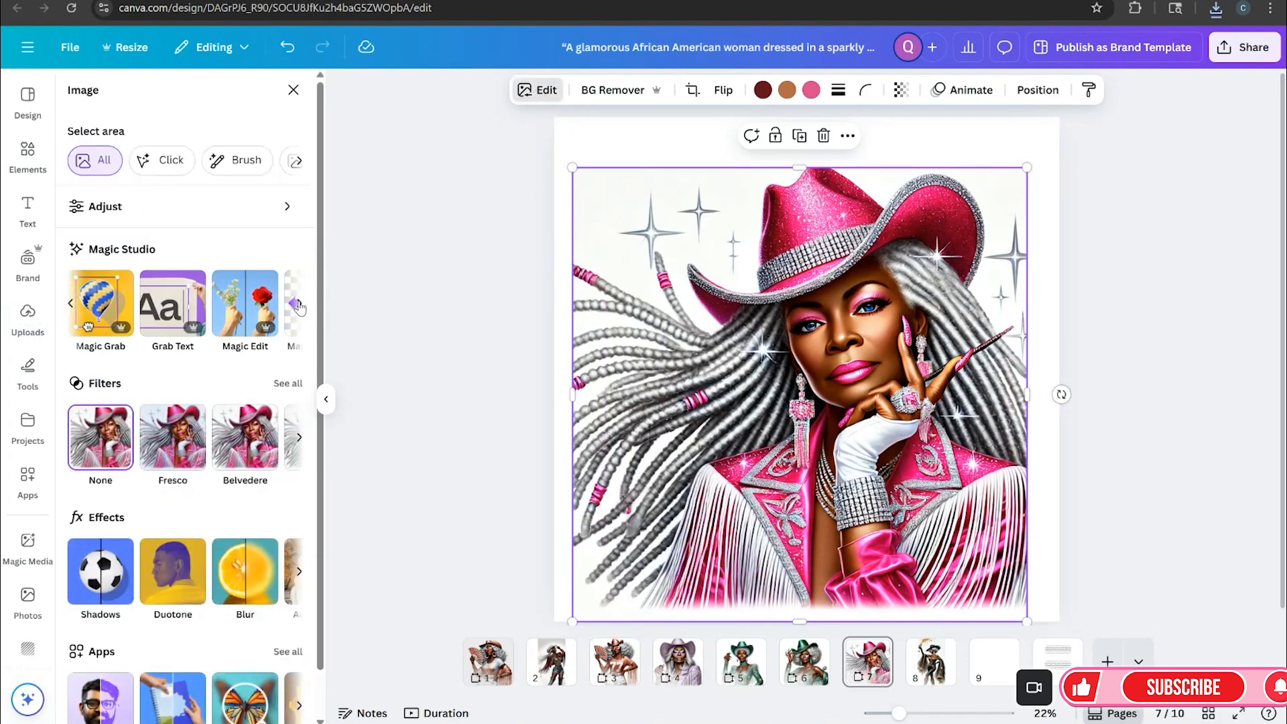
left_click(299, 306)
left_click(275, 305)
left_click_drag(577, 621, 556, 621)
left_click_drag(1027, 621, 1056, 615)
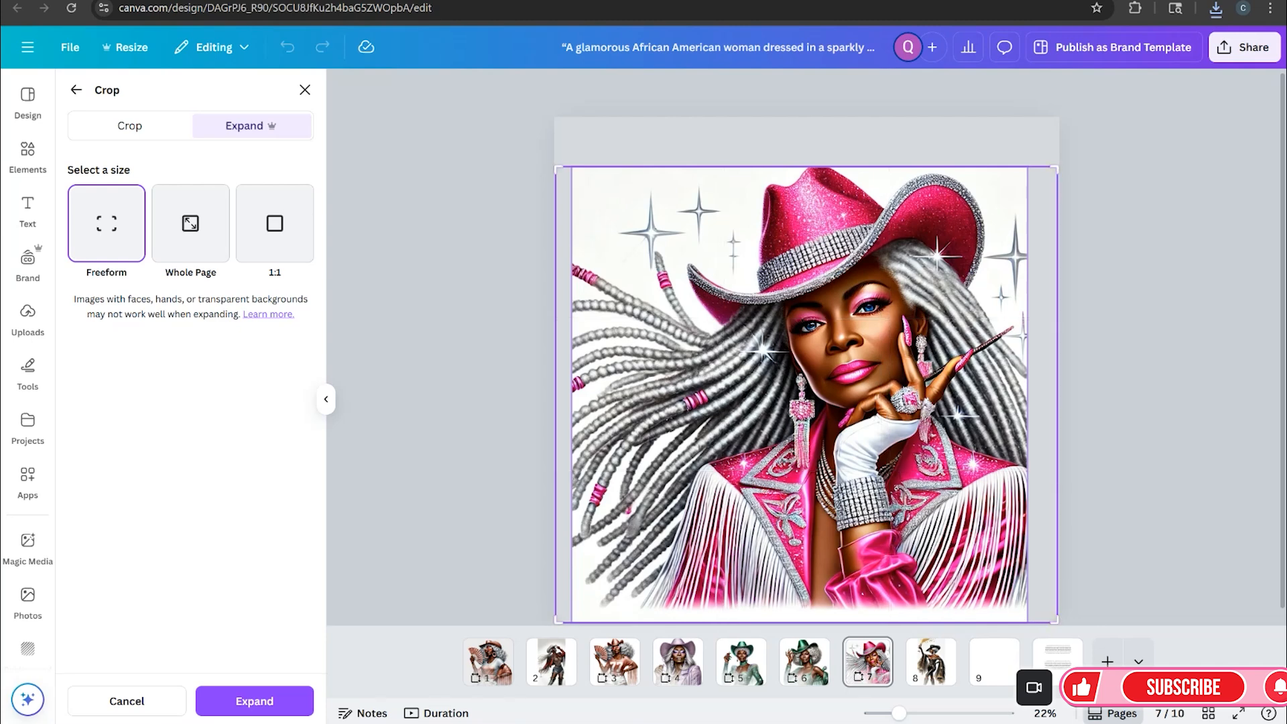
left_click(289, 701)
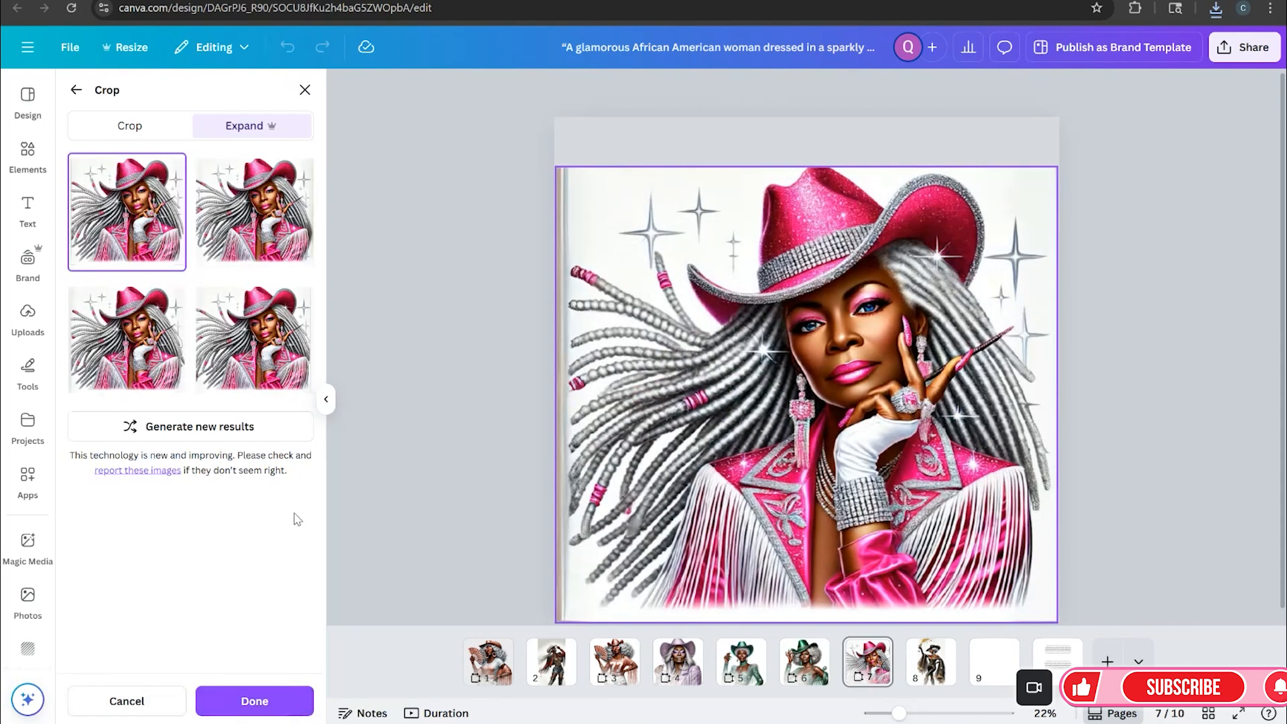
Compare the four expanded versions and apply the first one
left_click(259, 240)
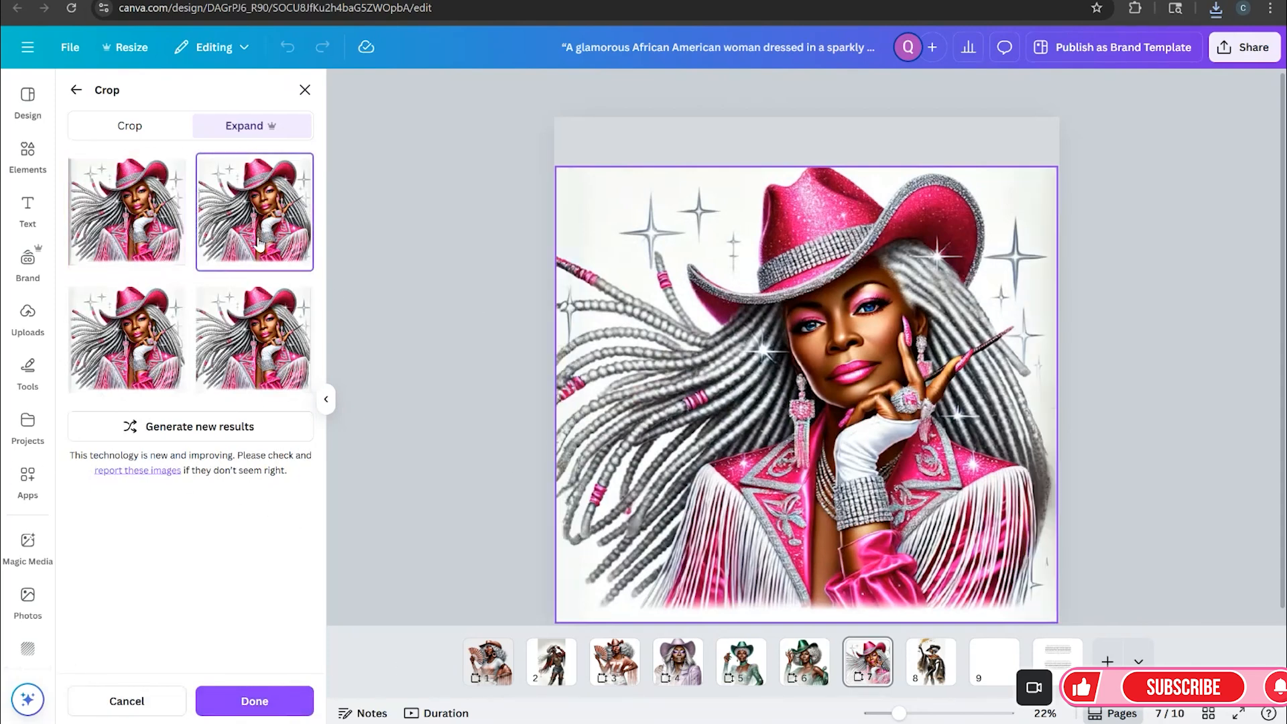
left_click(127, 373)
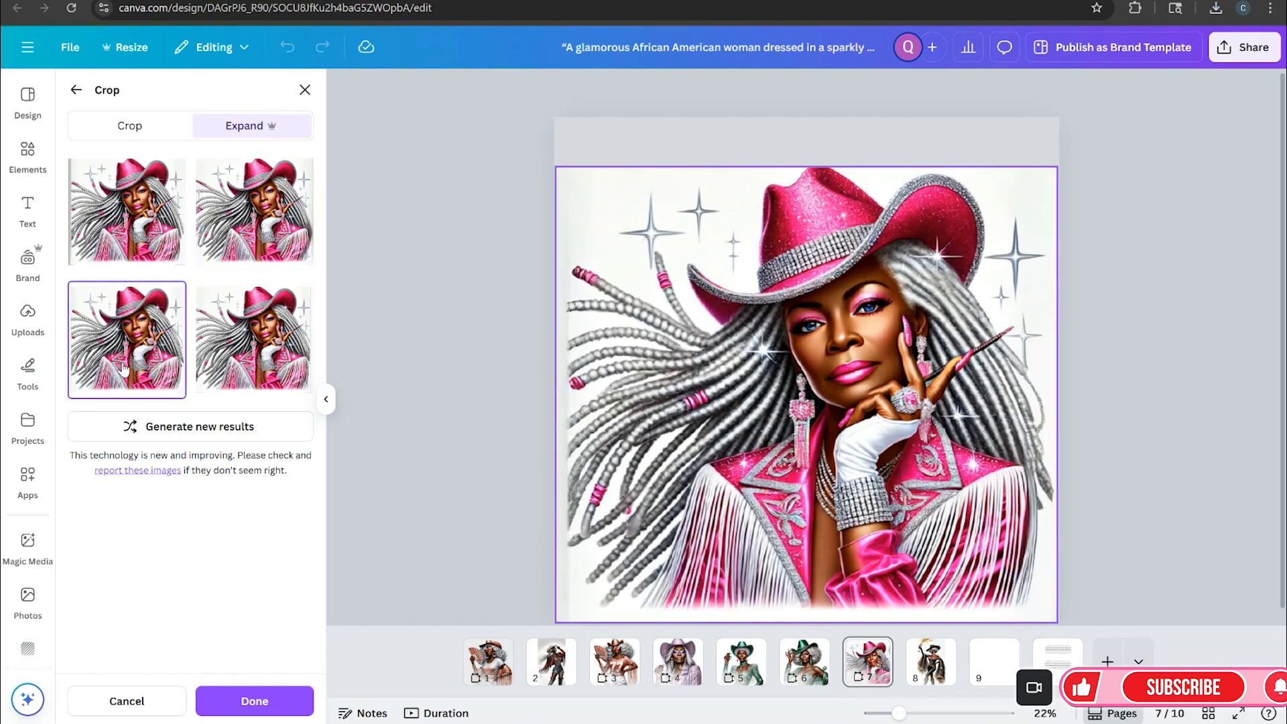
left_click(240, 373)
left_click(259, 236)
left_click(164, 231)
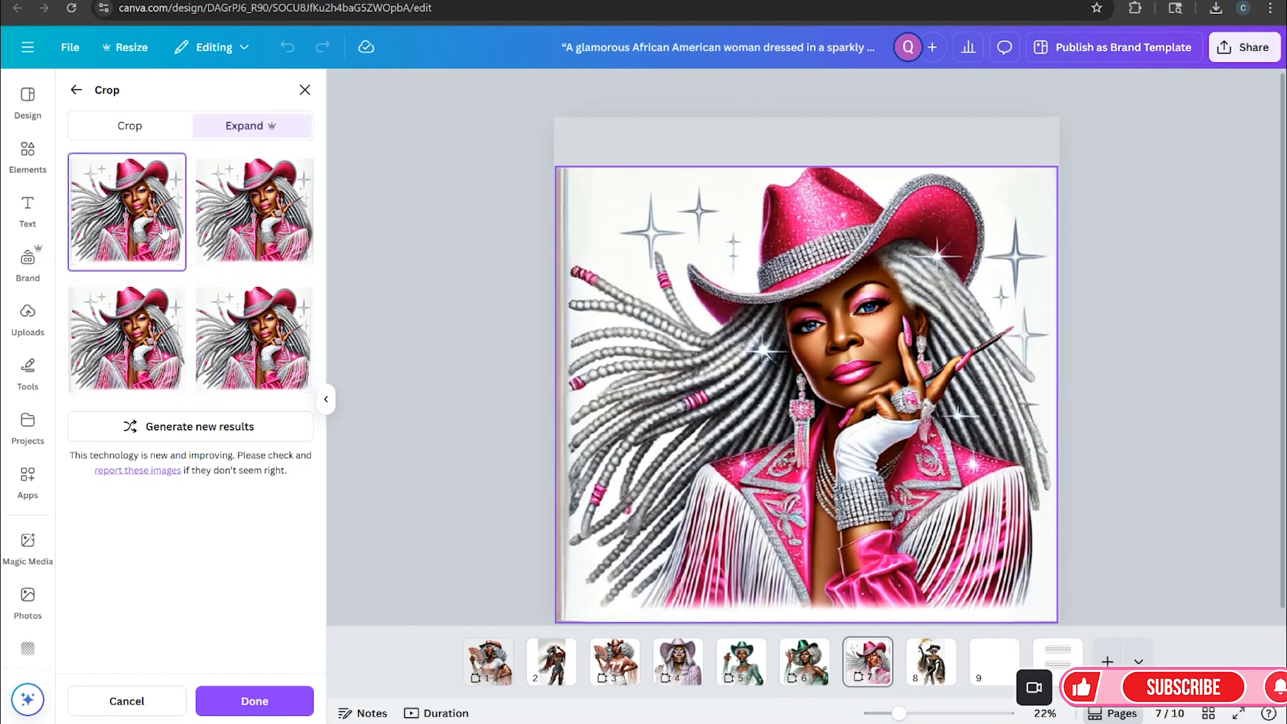
left_click(263, 695)
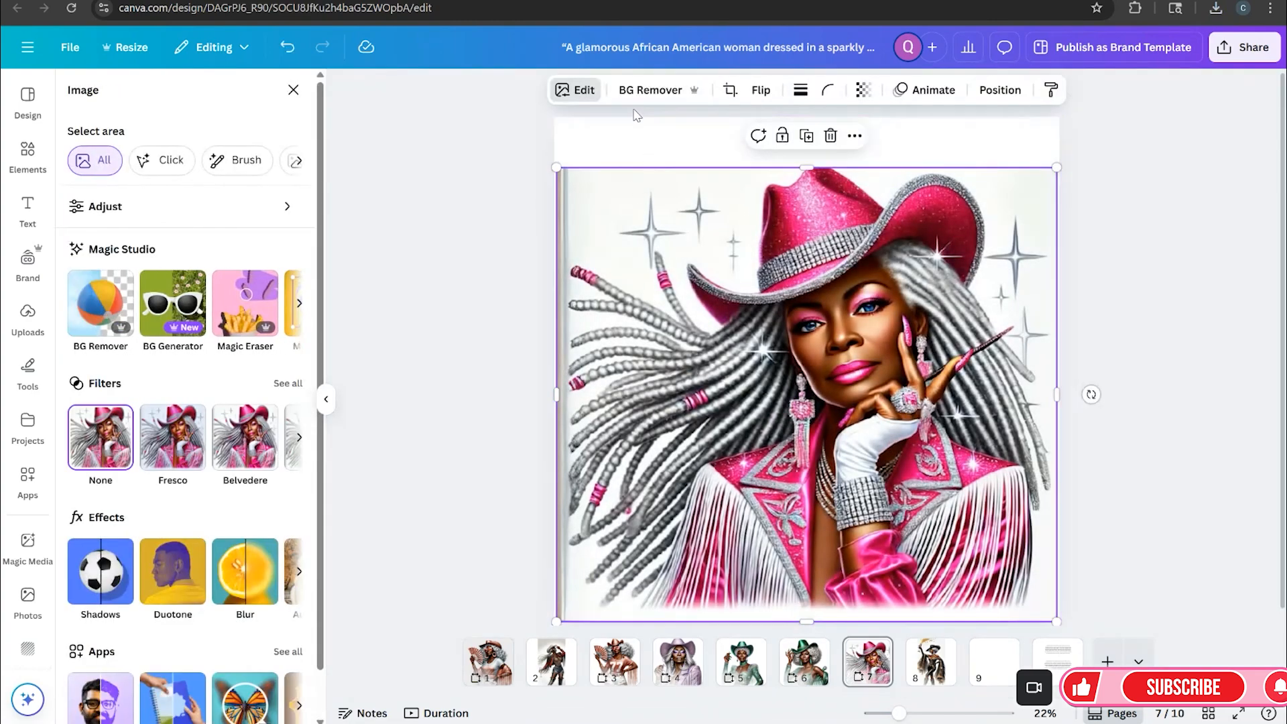
Remove the background from the expanded pink cowgirl image
left_click(647, 90)
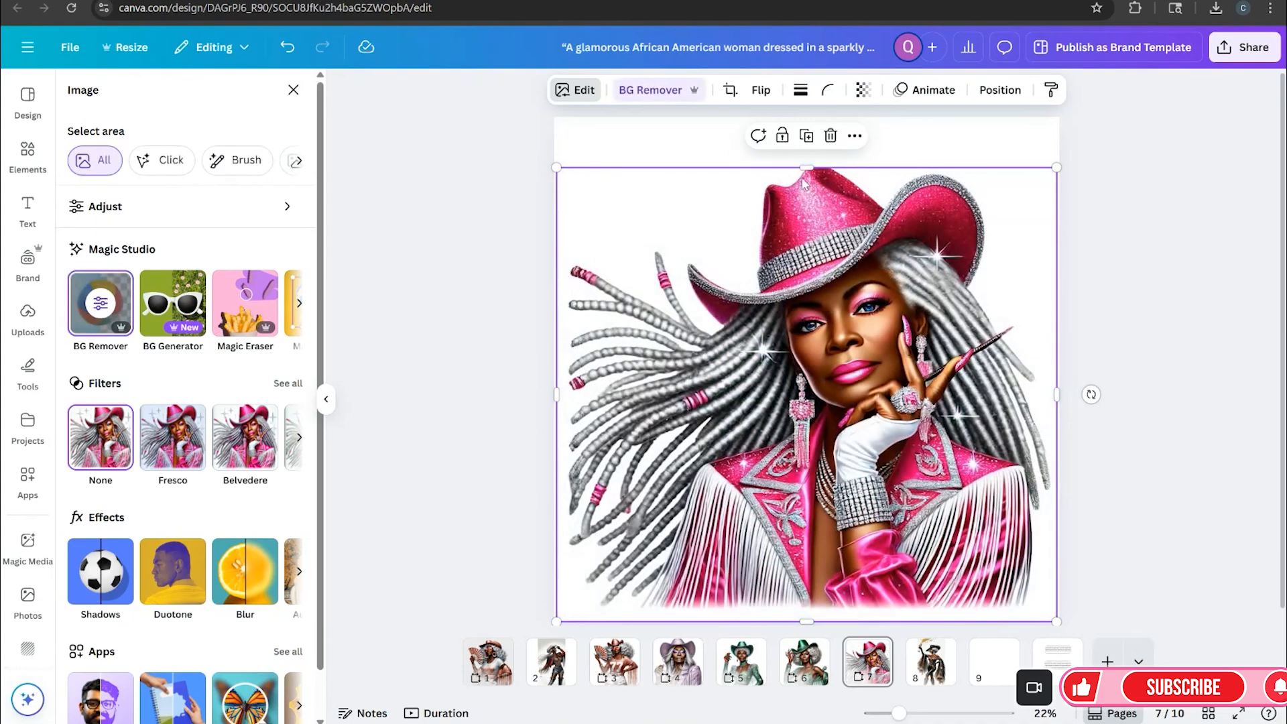
left_click(1194, 291)
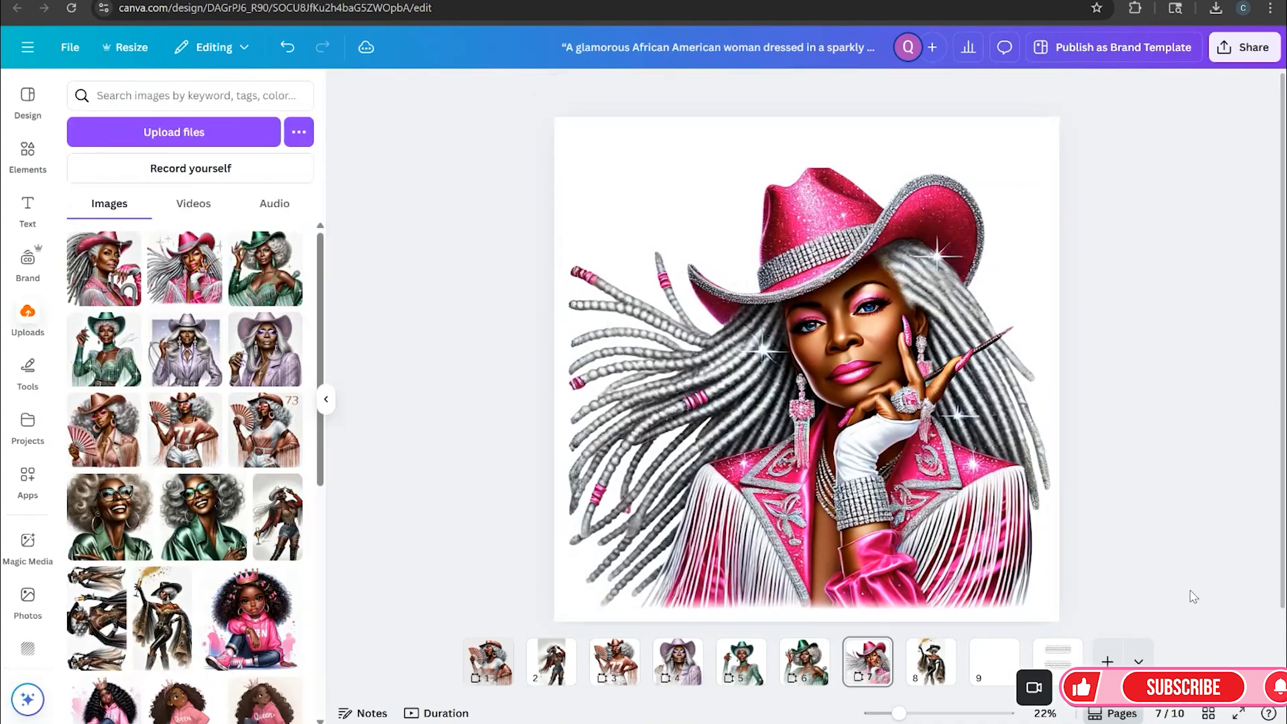
Preview the pink cowgirl page in full screen and exit the preview
mouse_move(1009, 505)
left_mouse_down()
mouse_move(1013, 517)
mouse_move(1018, 501)
mouse_move(1008, 505)
left_mouse_up()
left_click(1172, 524)
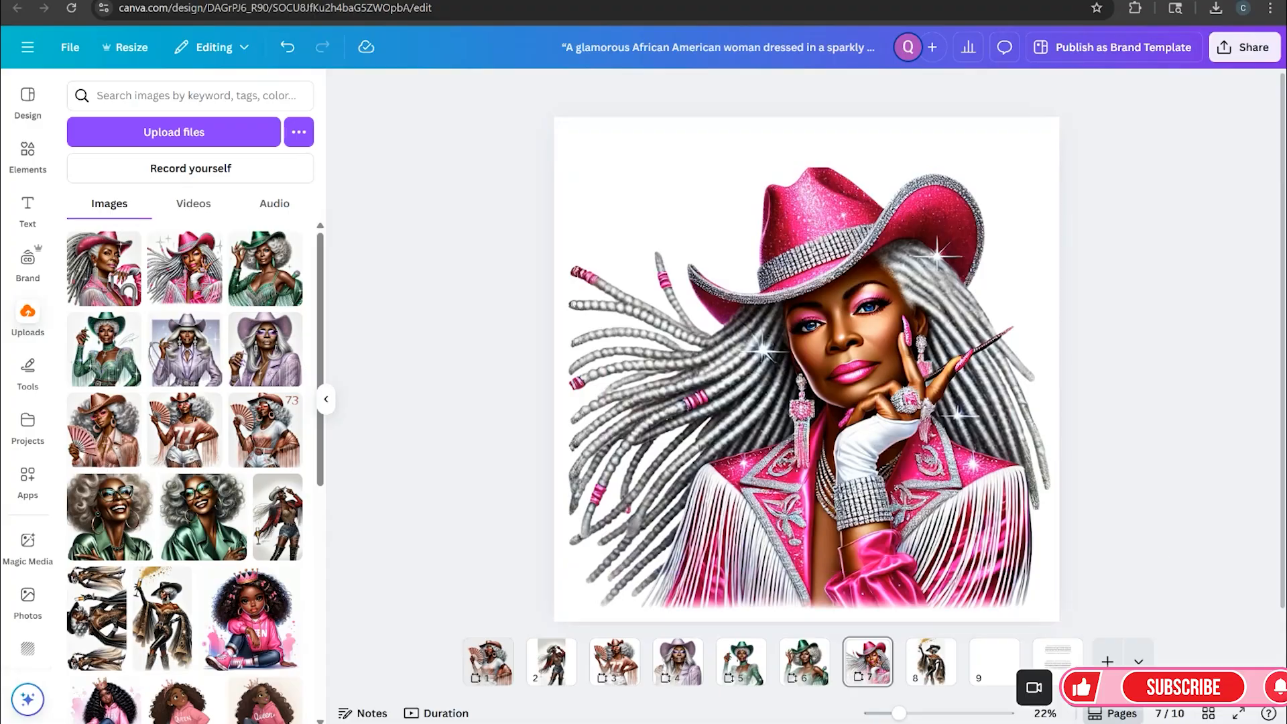
left_click(1239, 714)
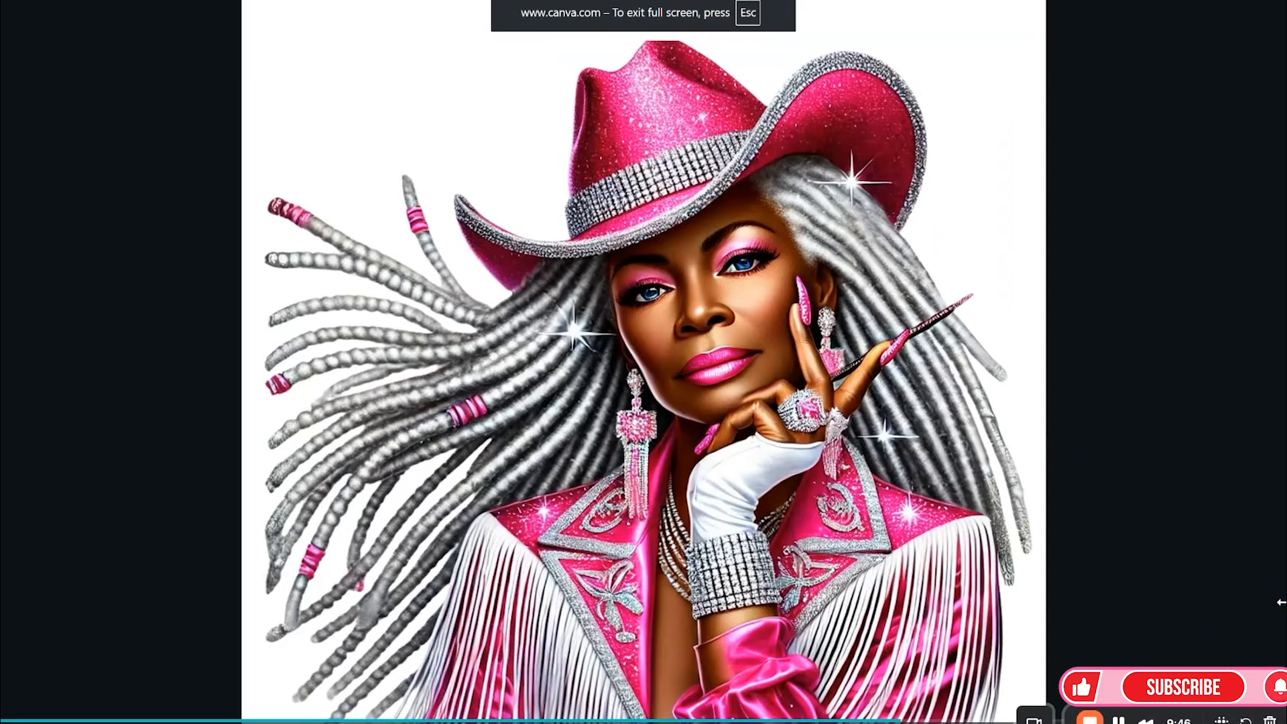
key("Escape")
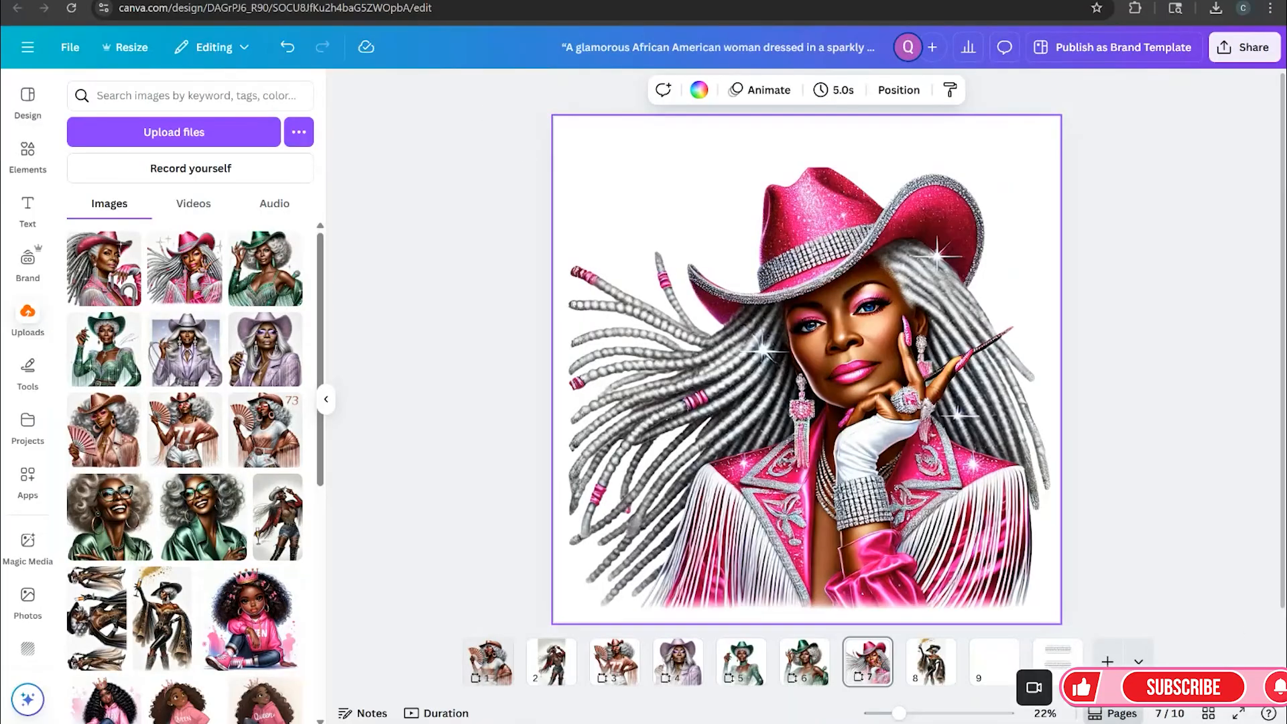
Switch to ChatGPT and copy prompt 3, the turquoise cowgirl jumpsuit, from the Cowgirl Glam Illustrations chat
left_click(301, 1)
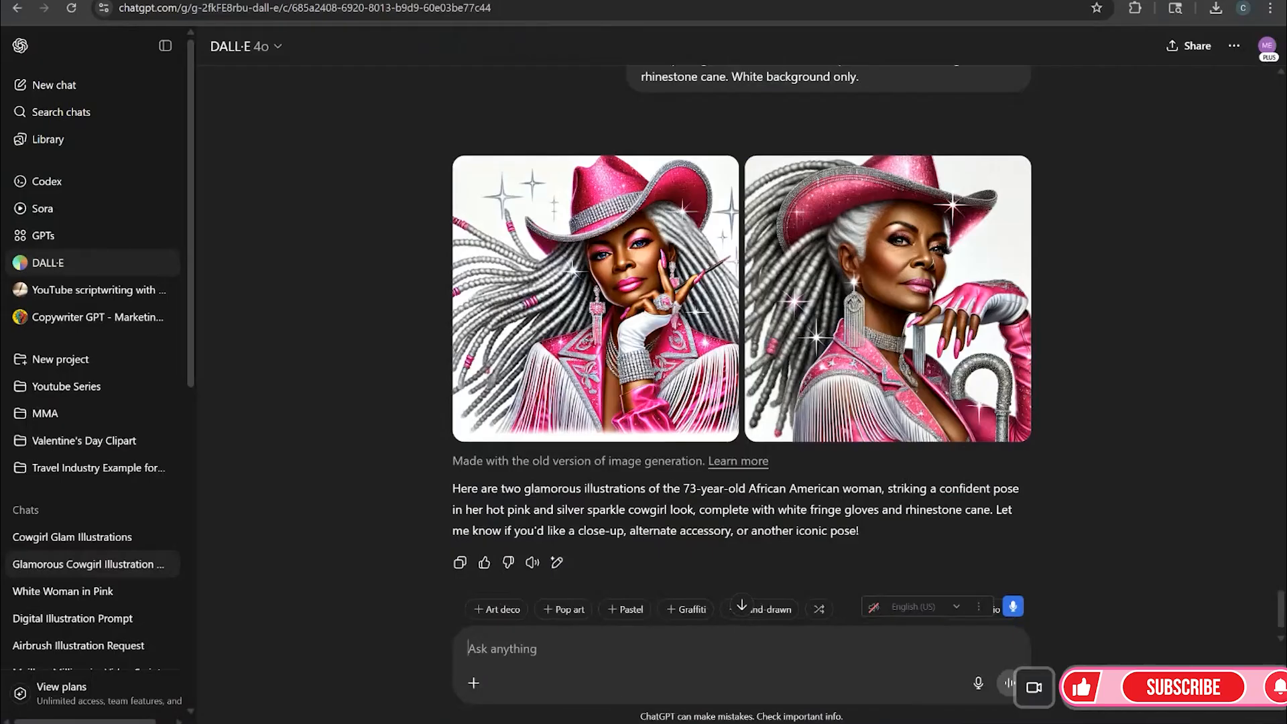
left_click(110, 543)
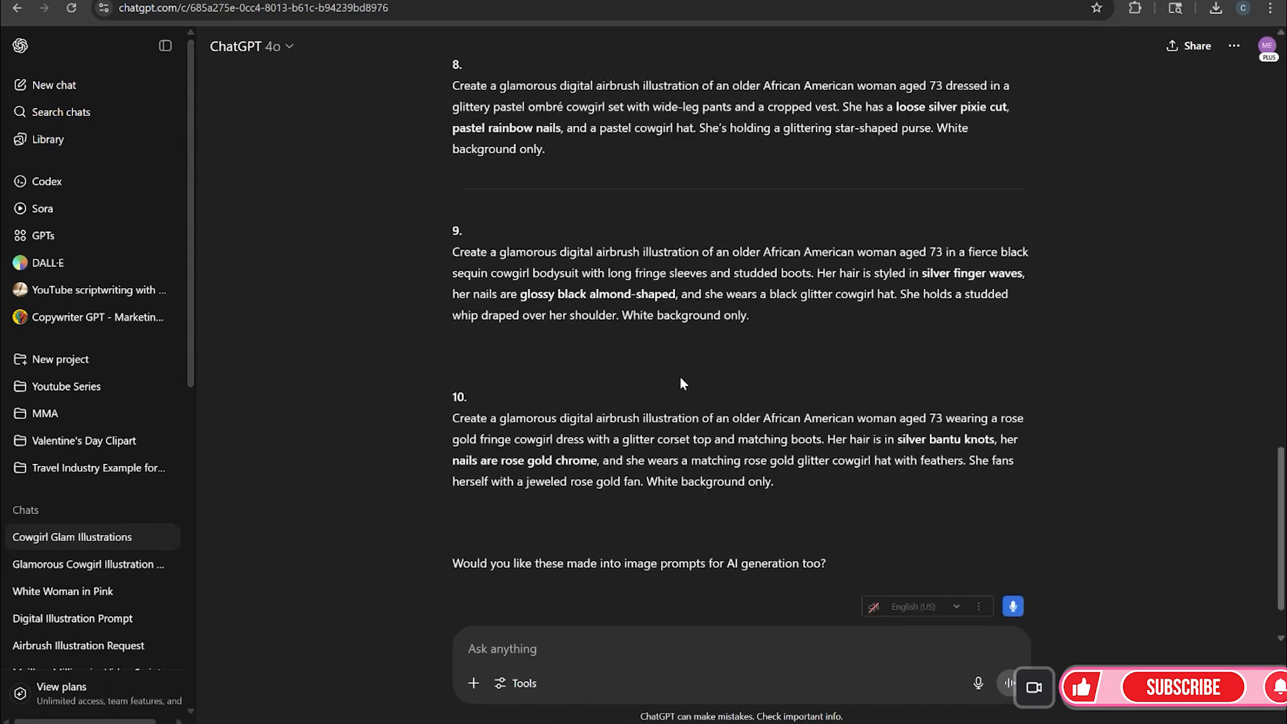
scroll(803, 366, "up", 8)
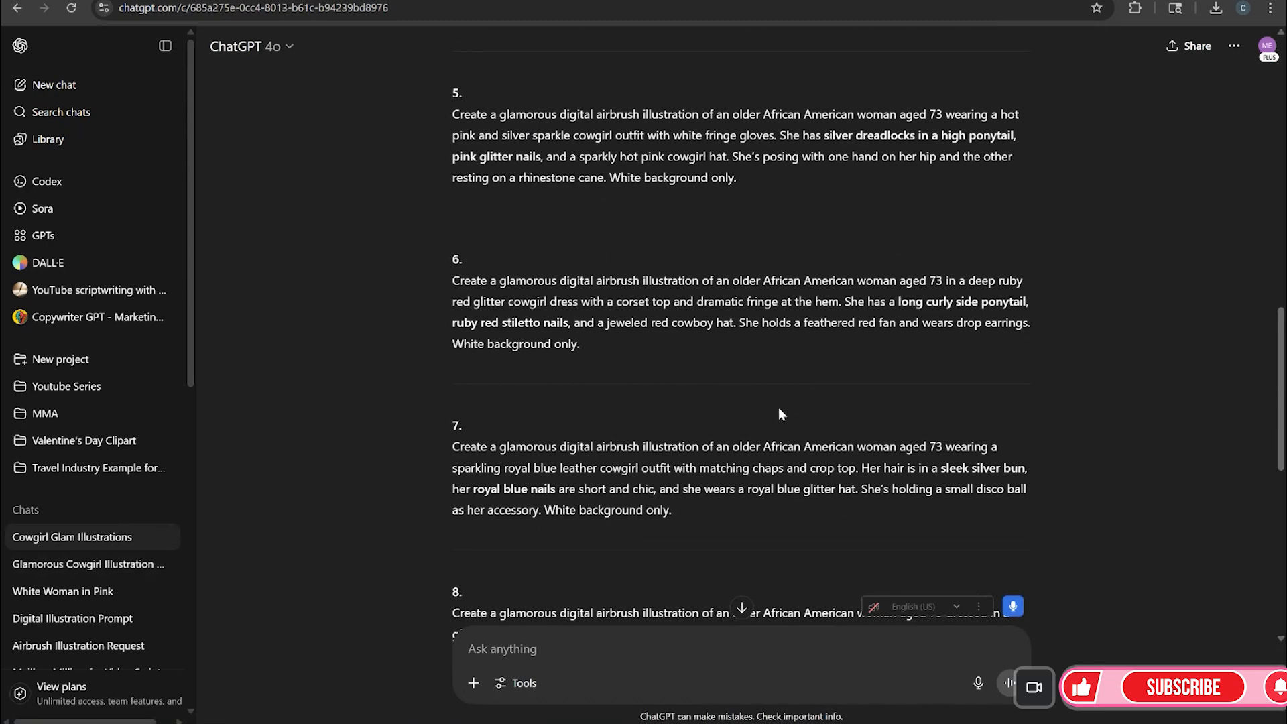
scroll(778, 413, "up", 5)
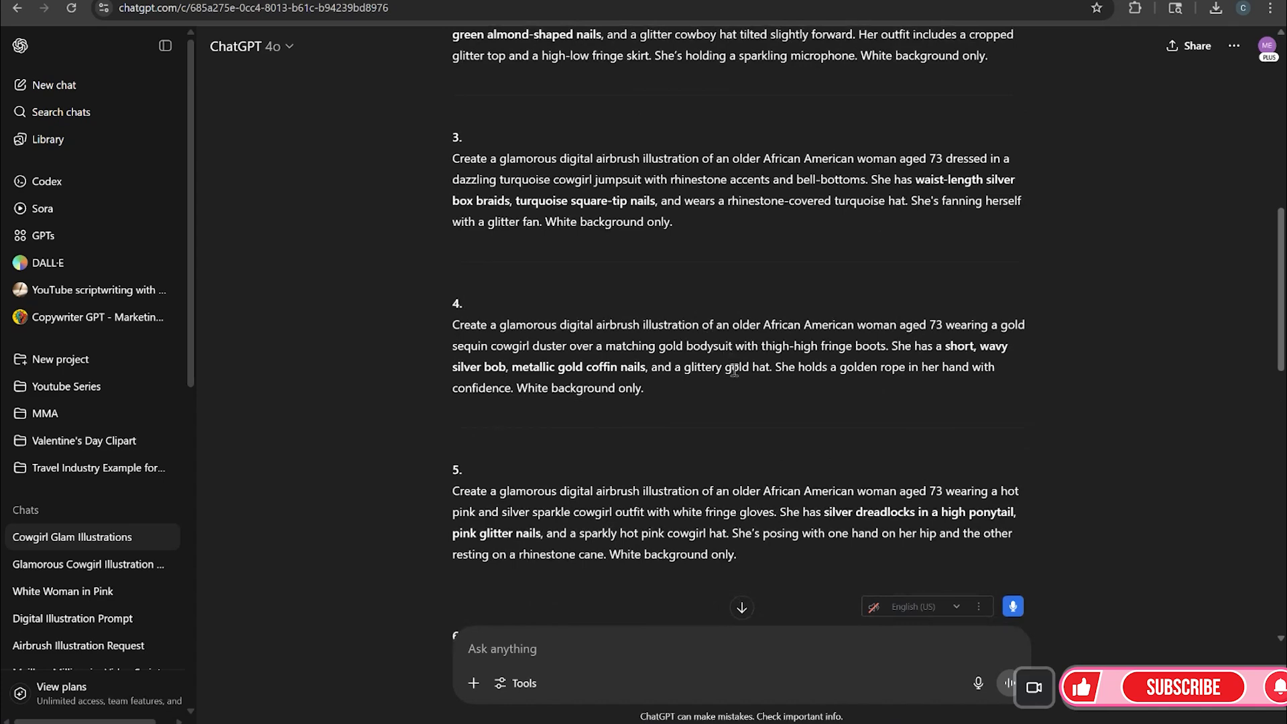
scroll(734, 370, "up", 1)
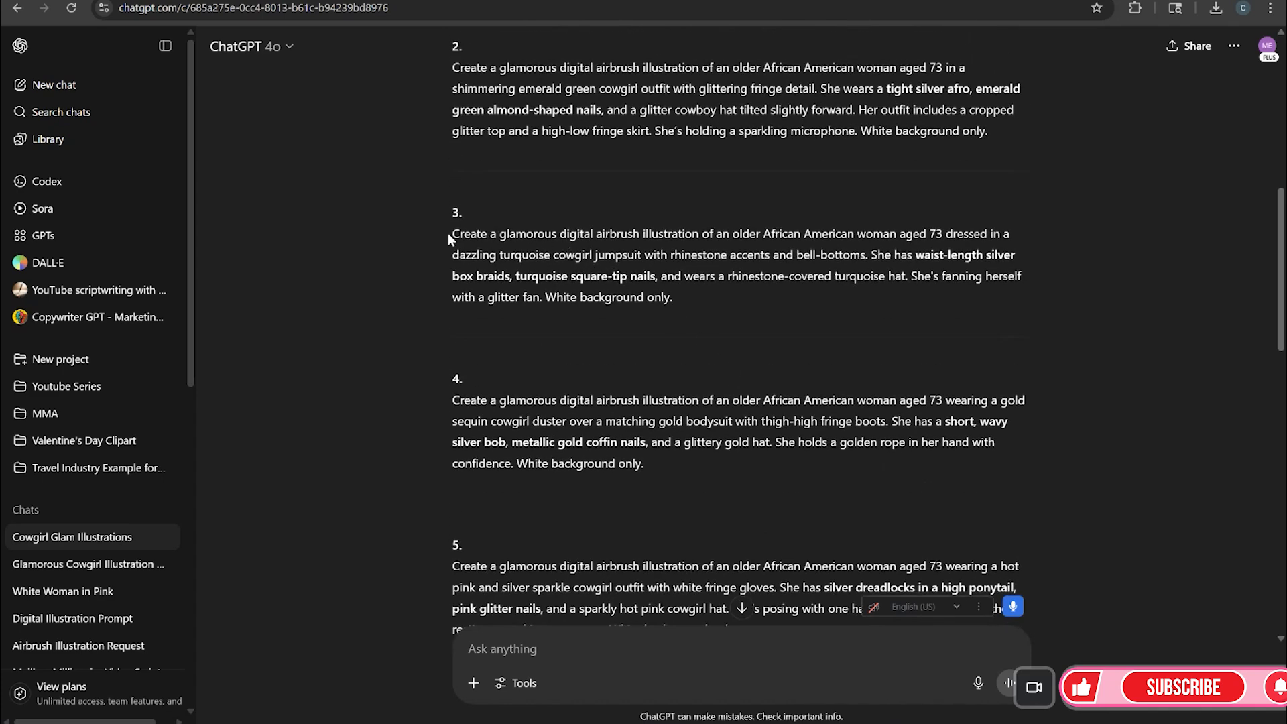
left_click_drag(447, 233, 661, 310)
right_click(608, 287)
left_click(653, 300)
Paste the turquoise jumpsuit prompt into the Glamorous Cowgirl Illustration chat and send it
left_click(122, 576)
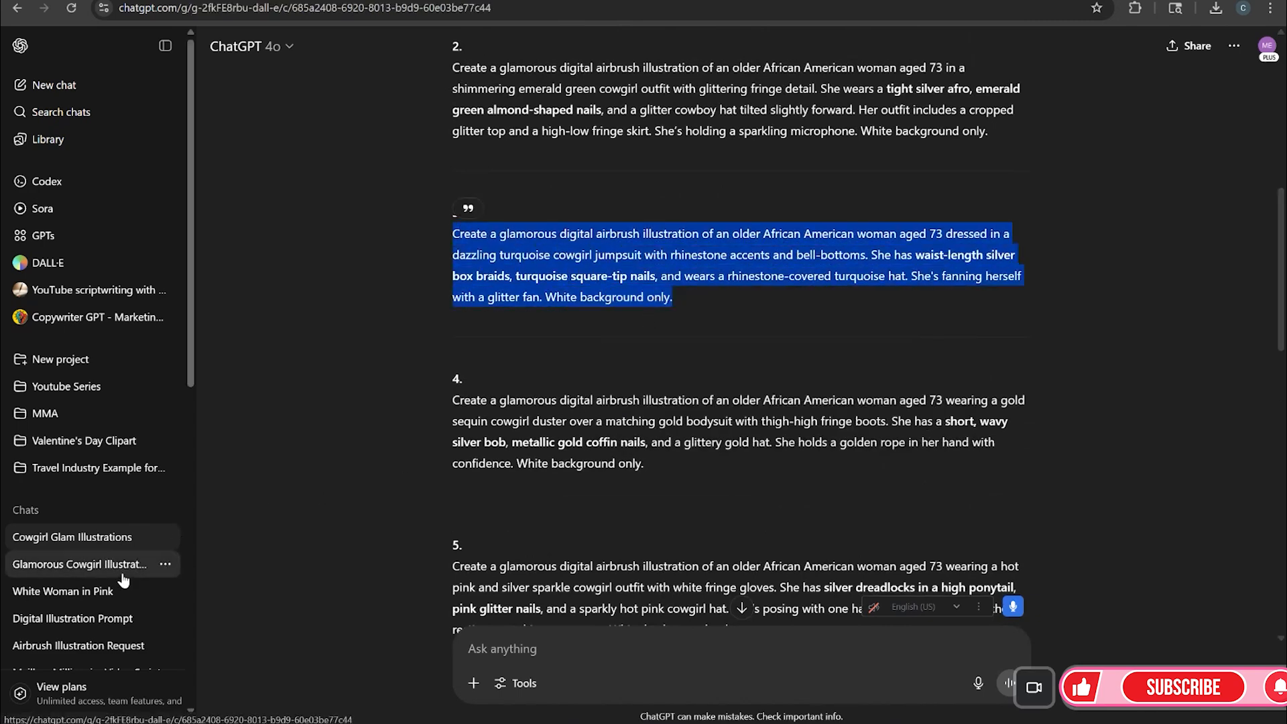
left_click(541, 650)
key("ctrl+v")
key("Return")
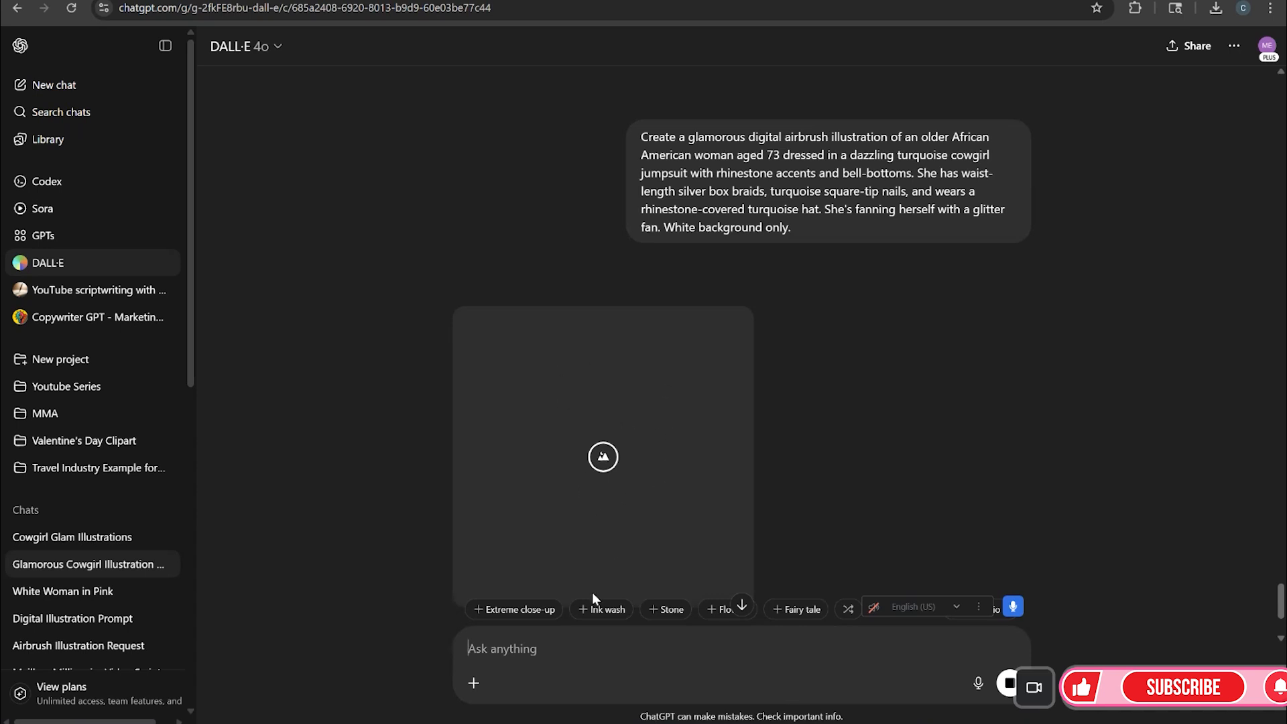
Send a "regenerate" message to retry the turquoise image generation
scroll(584, 592, "down", 1)
type("regenerate")
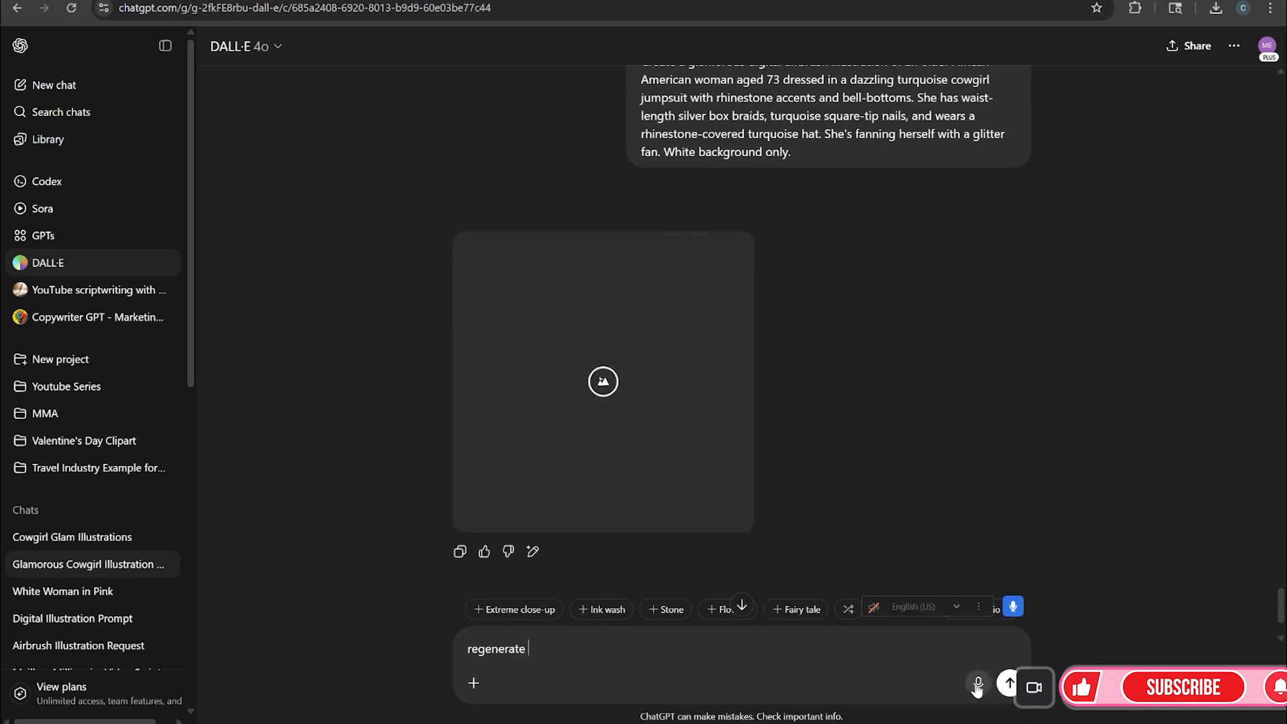
left_click(1009, 684)
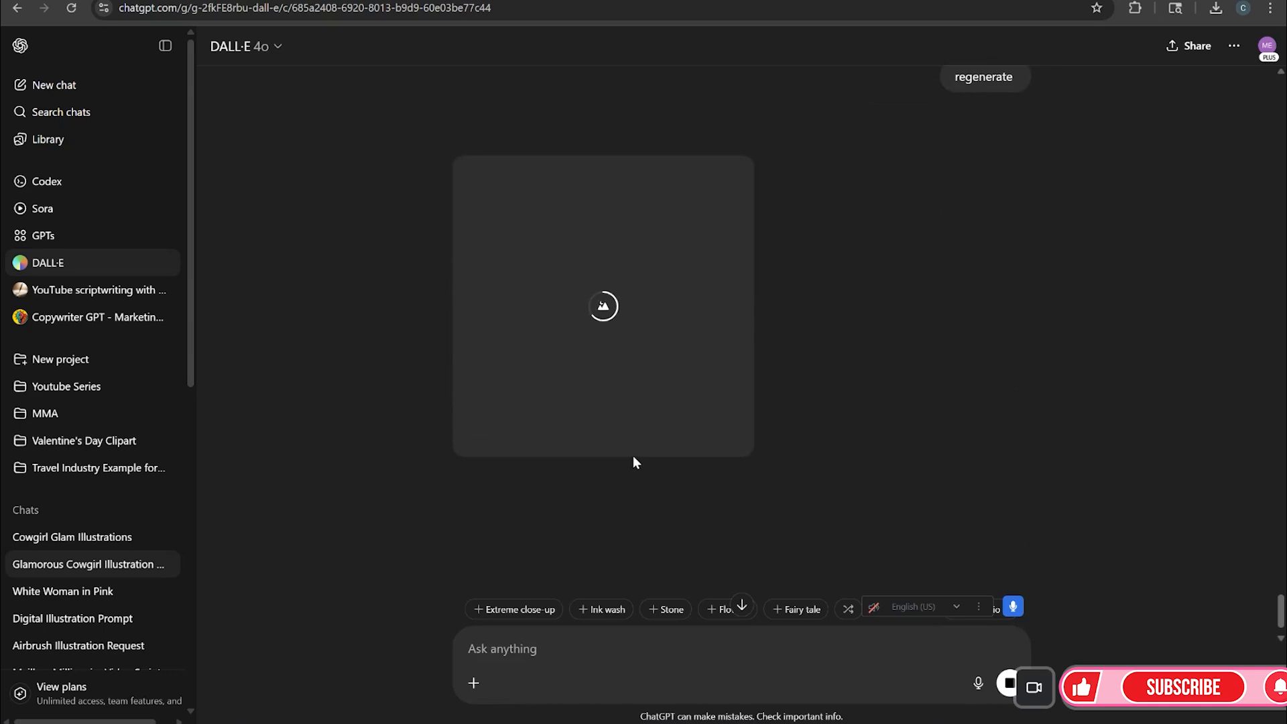
Download both generated turquoise cowgirl images and close the image viewer
scroll(956, 315, "up", 10)
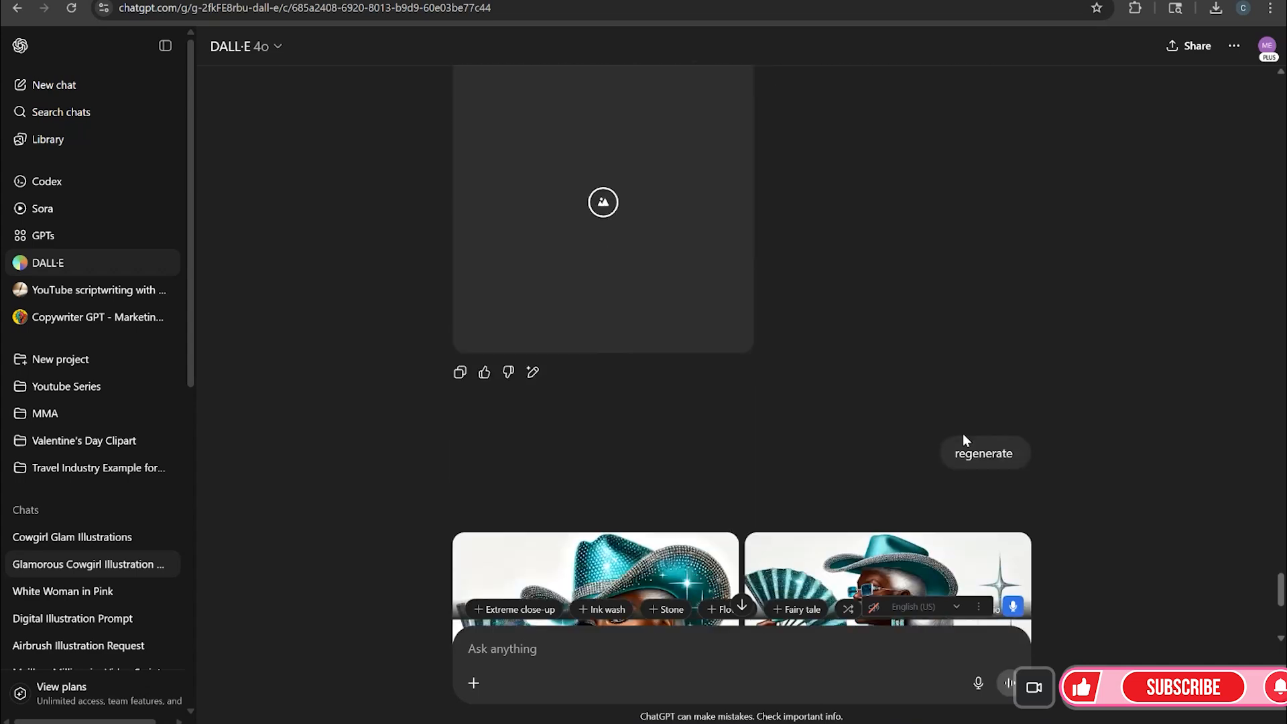
scroll(962, 433, "down", 5)
scroll(963, 433, "down", 1)
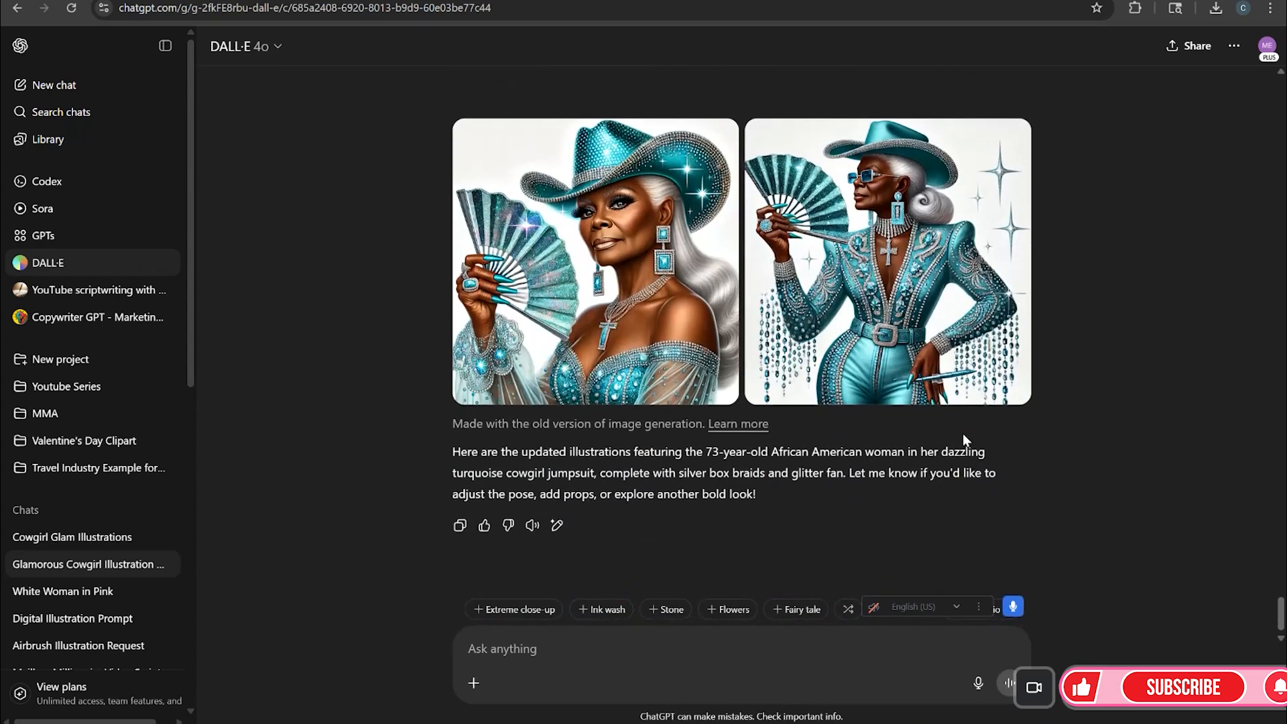
left_click(641, 315)
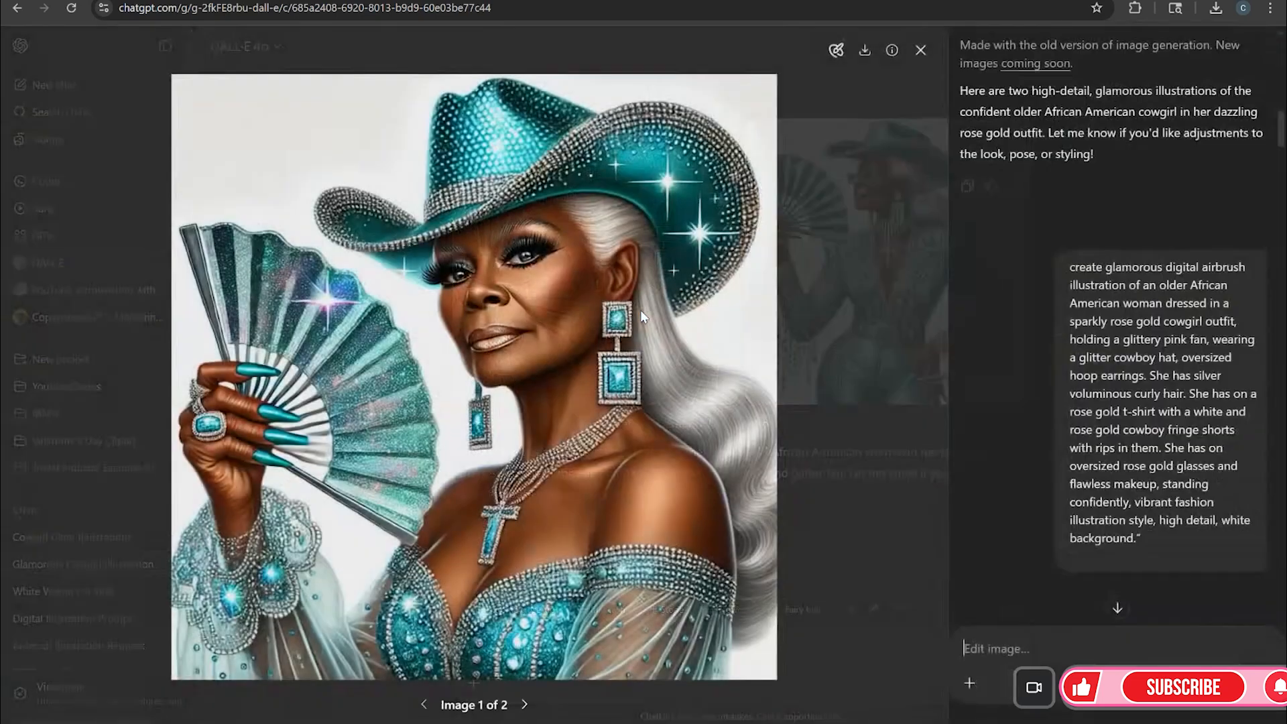
left_click(860, 52)
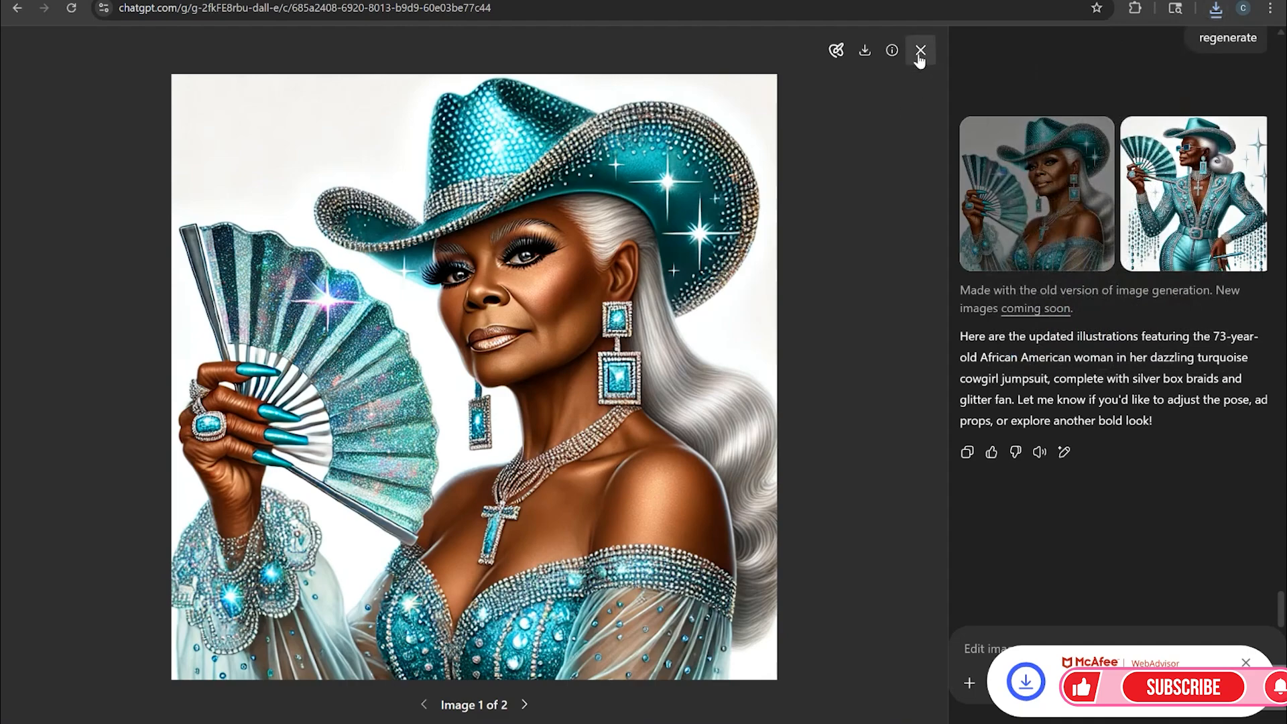
left_click(921, 49)
left_click(862, 128)
left_click(865, 51)
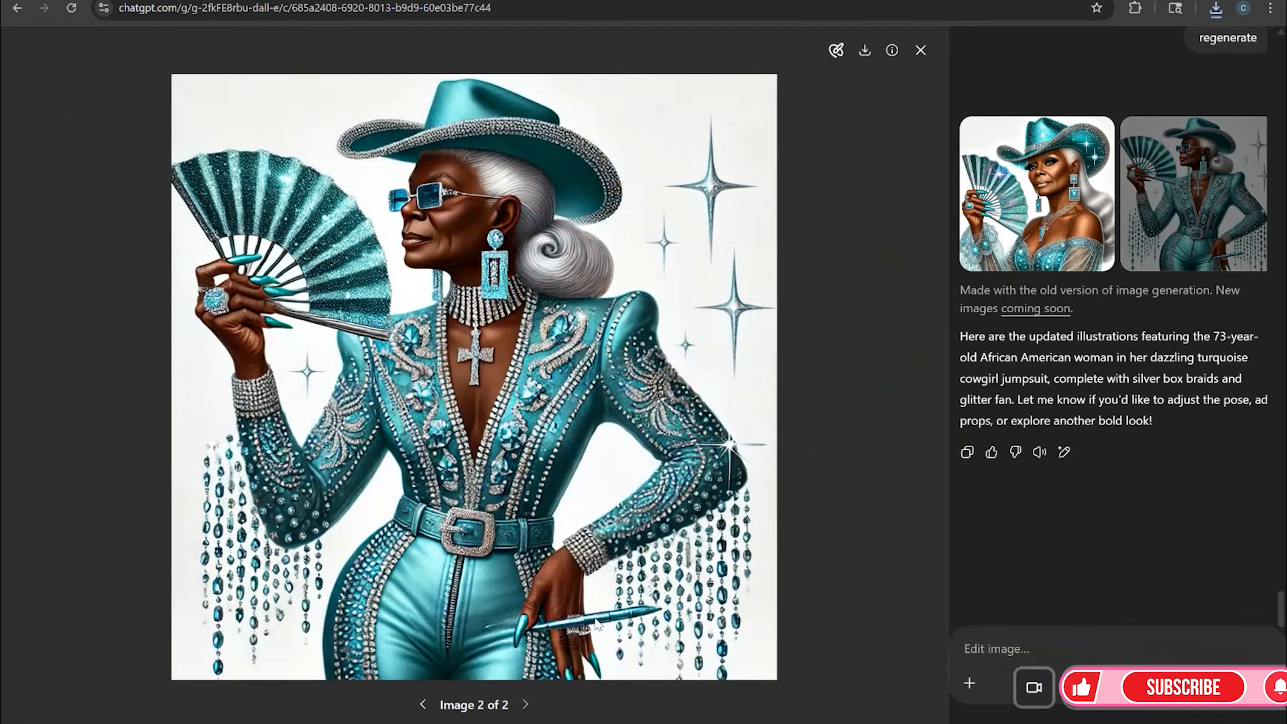
left_click(921, 50)
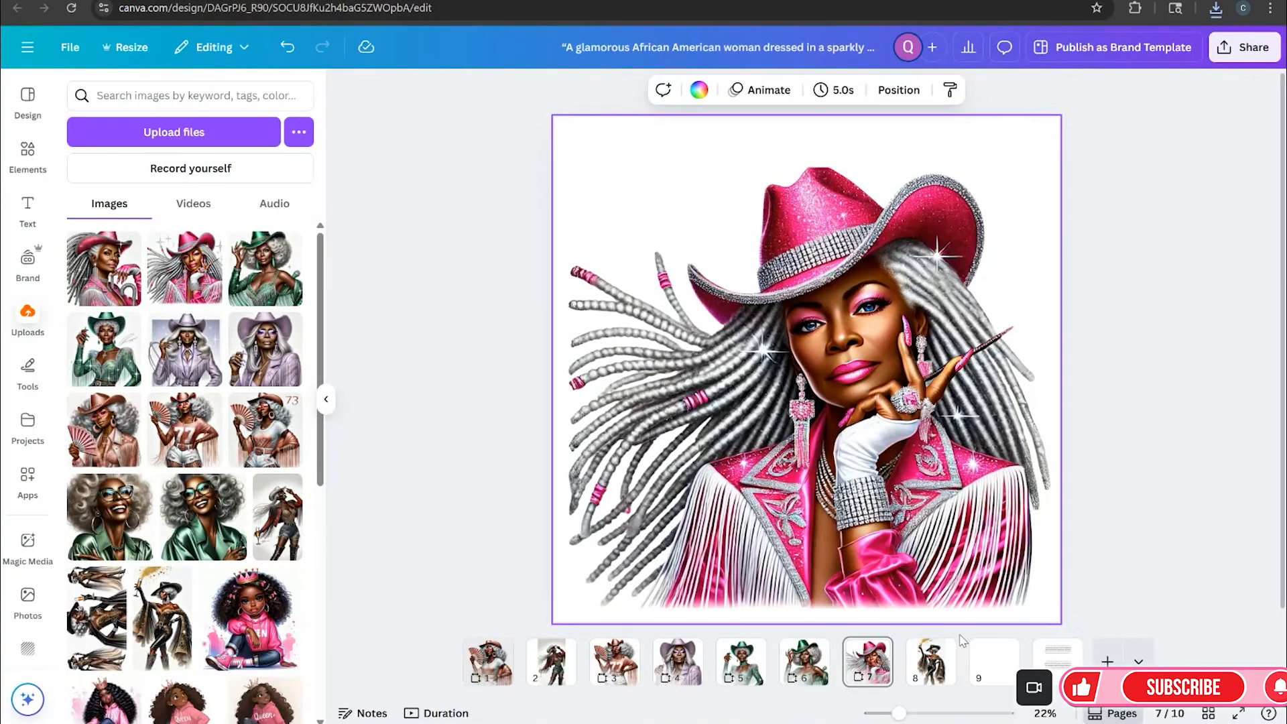
Upload the two downloaded turquoise cowgirl DALL·E images to the design's uploads
left_click(211, 130)
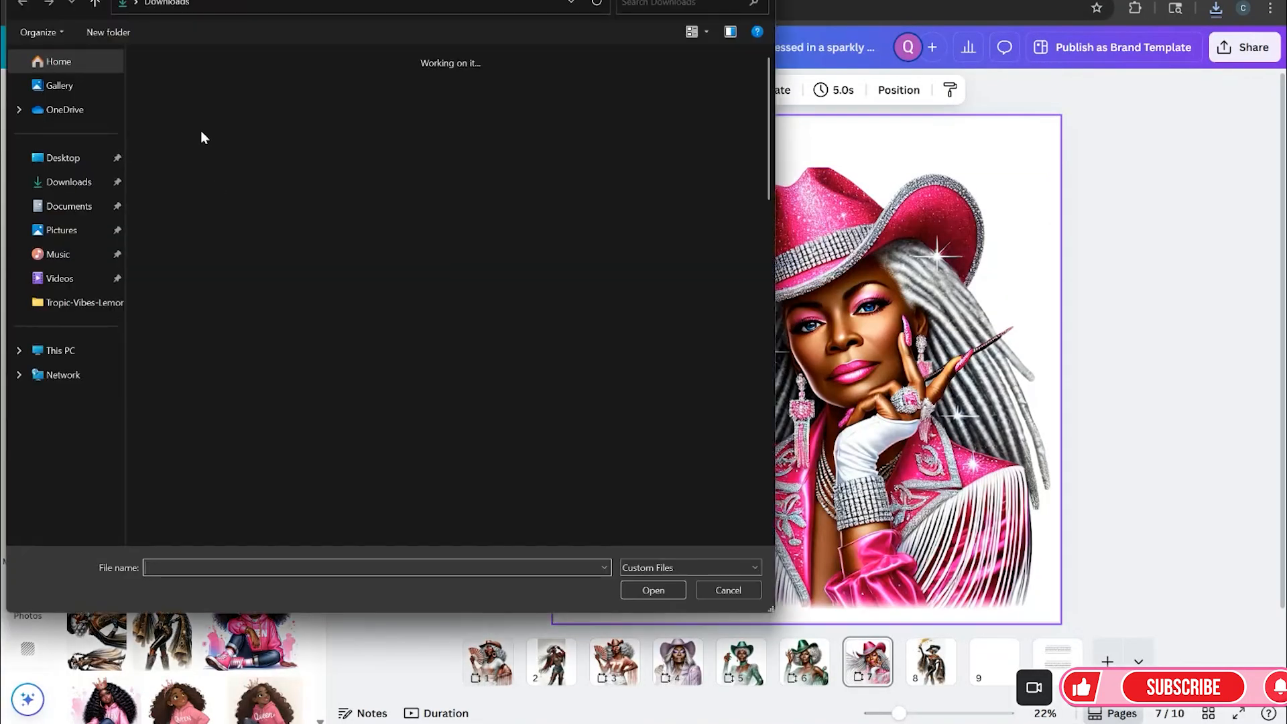
left_click(196, 95)
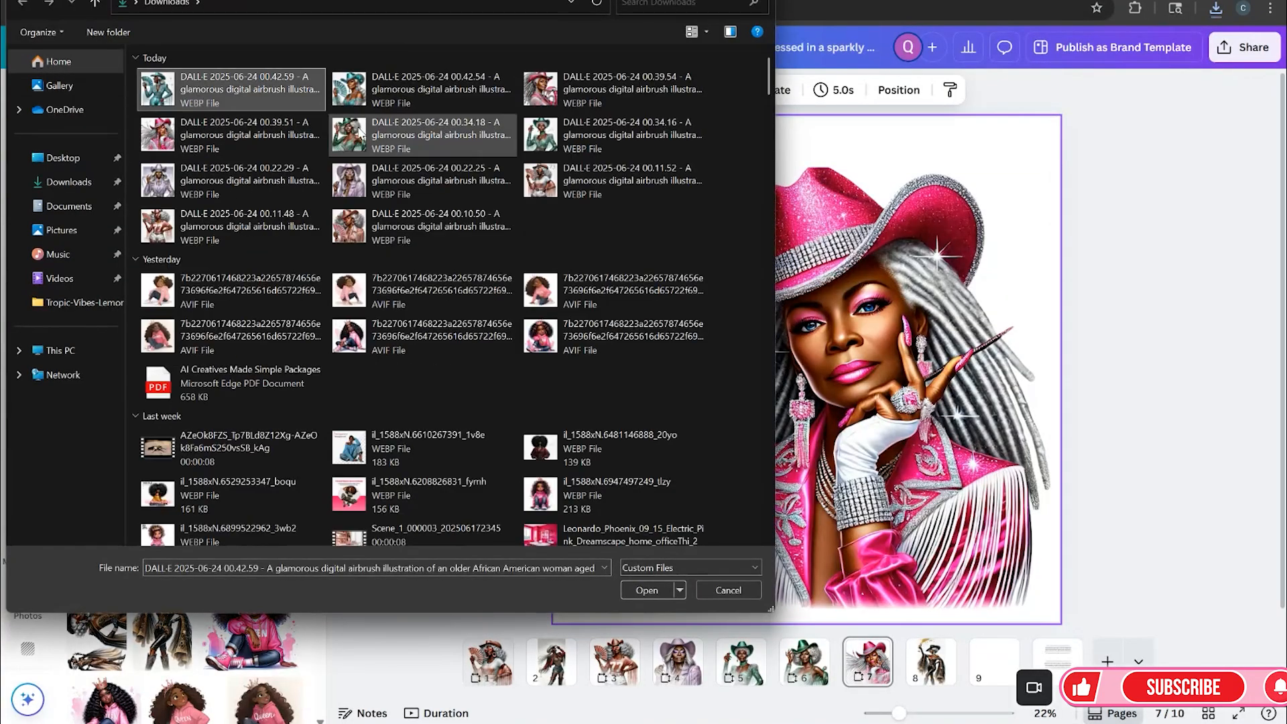
left_click(401, 102, "ctrl")
left_click(630, 590)
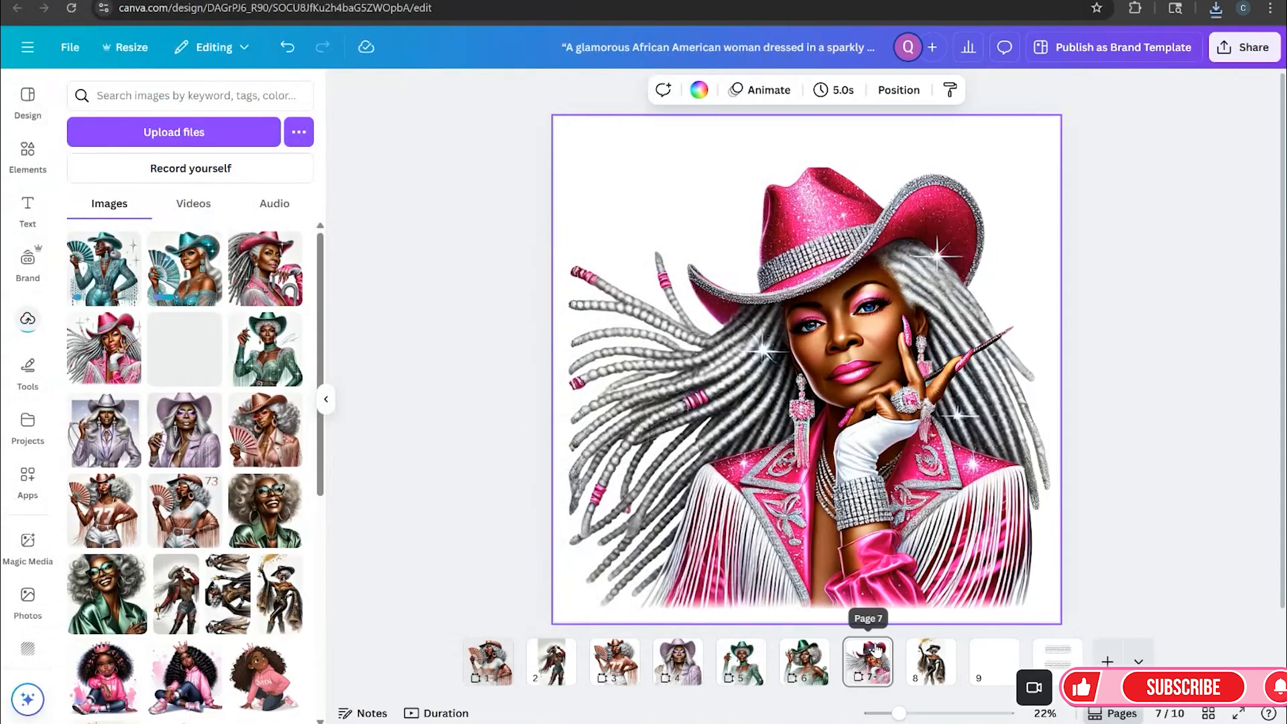
Add a blank page after page 7 and place the turquoise fan cowgirl image on it, scaled up
right_click(876, 648)
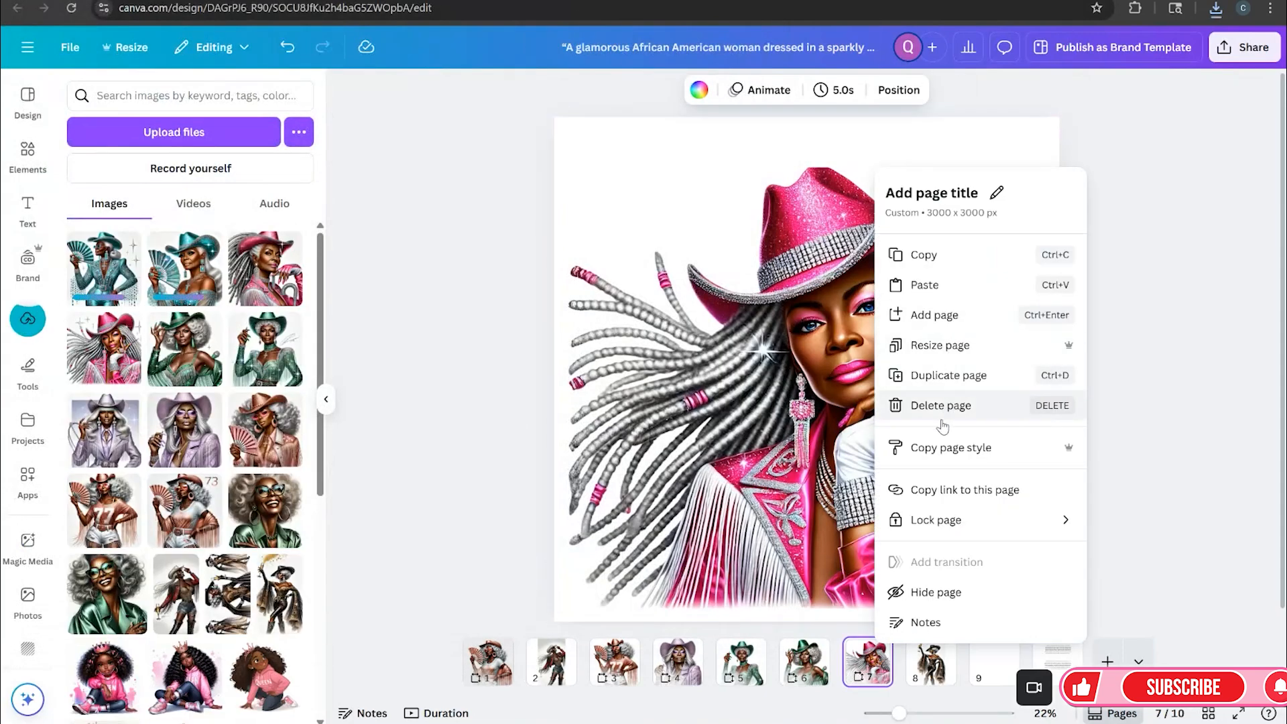
left_click(935, 314)
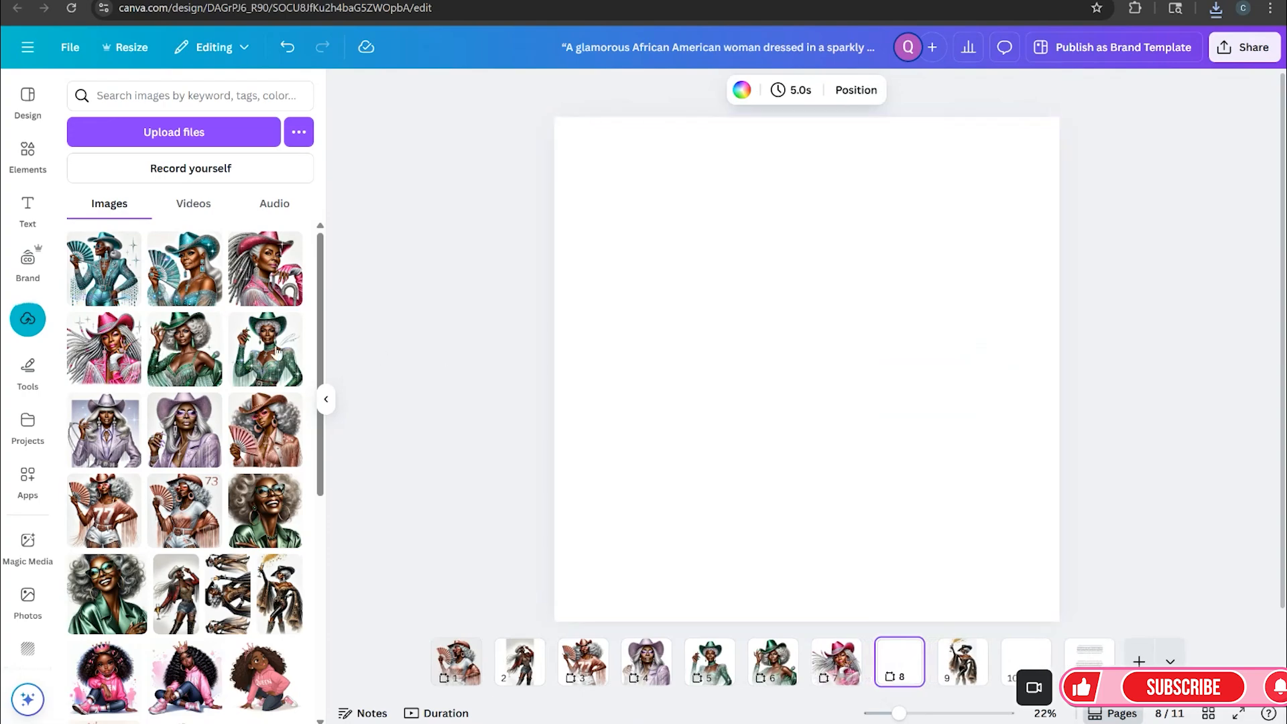
left_click(104, 268)
left_click_drag(956, 527, 999, 639)
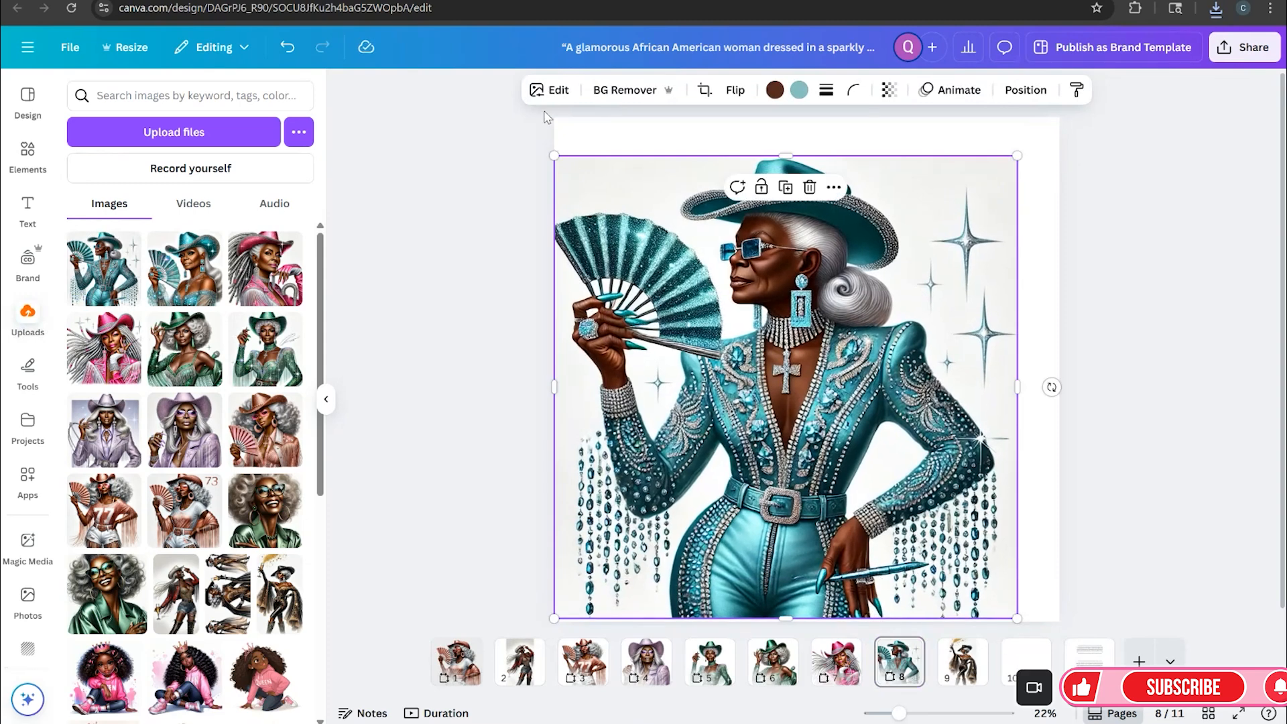
Use Magic Grab to select and grab the stick held in the cowgirl's lower hand
left_click(549, 89)
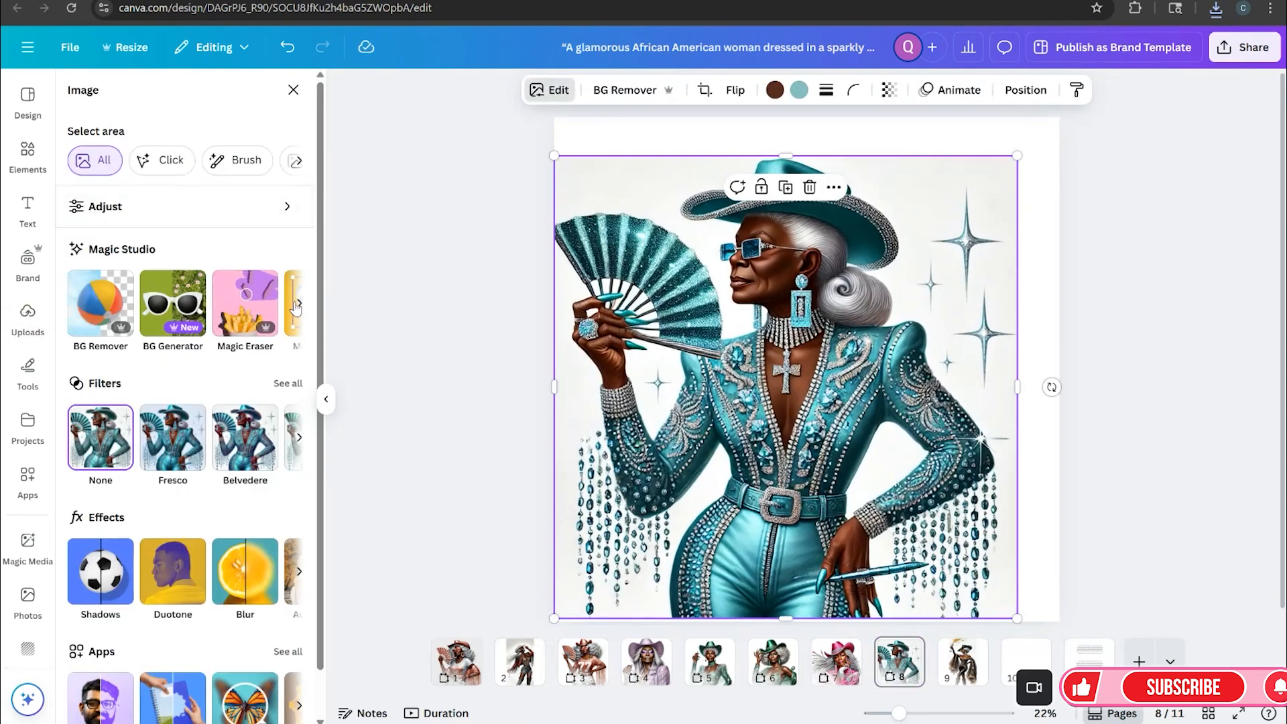
left_click(298, 306)
left_click(110, 312)
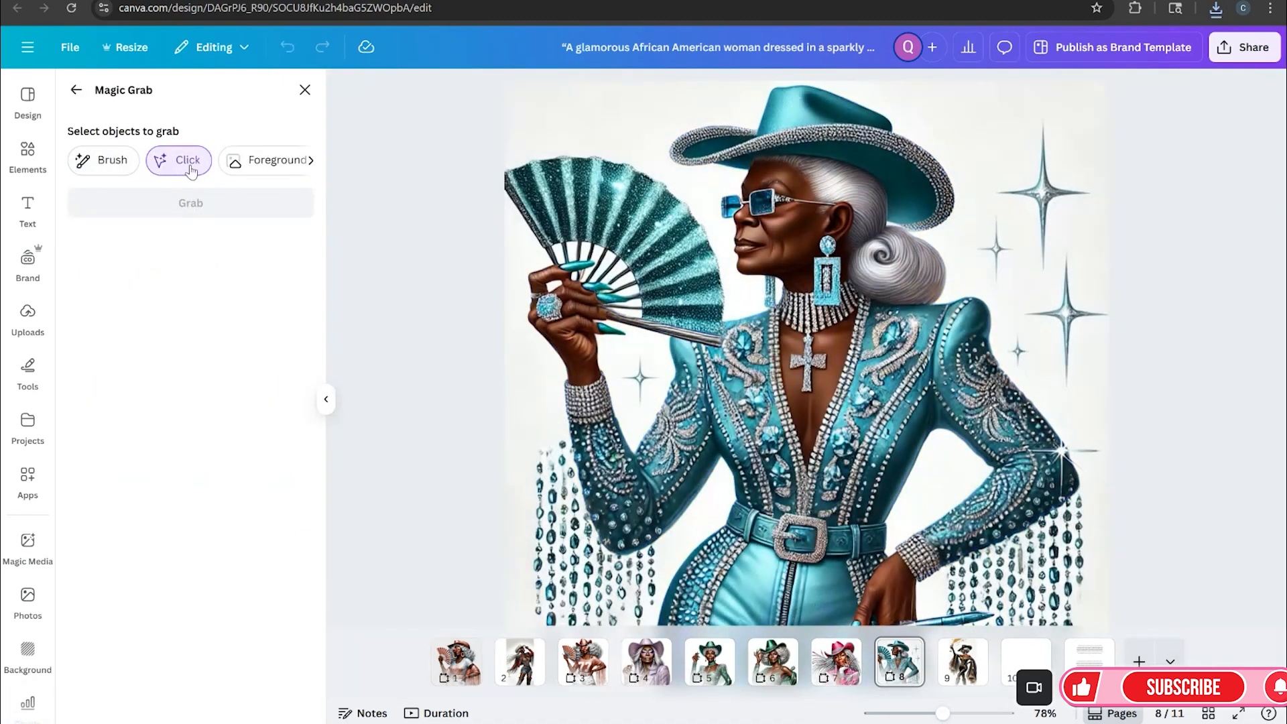
left_click_drag(942, 712, 936, 712)
left_click(916, 590)
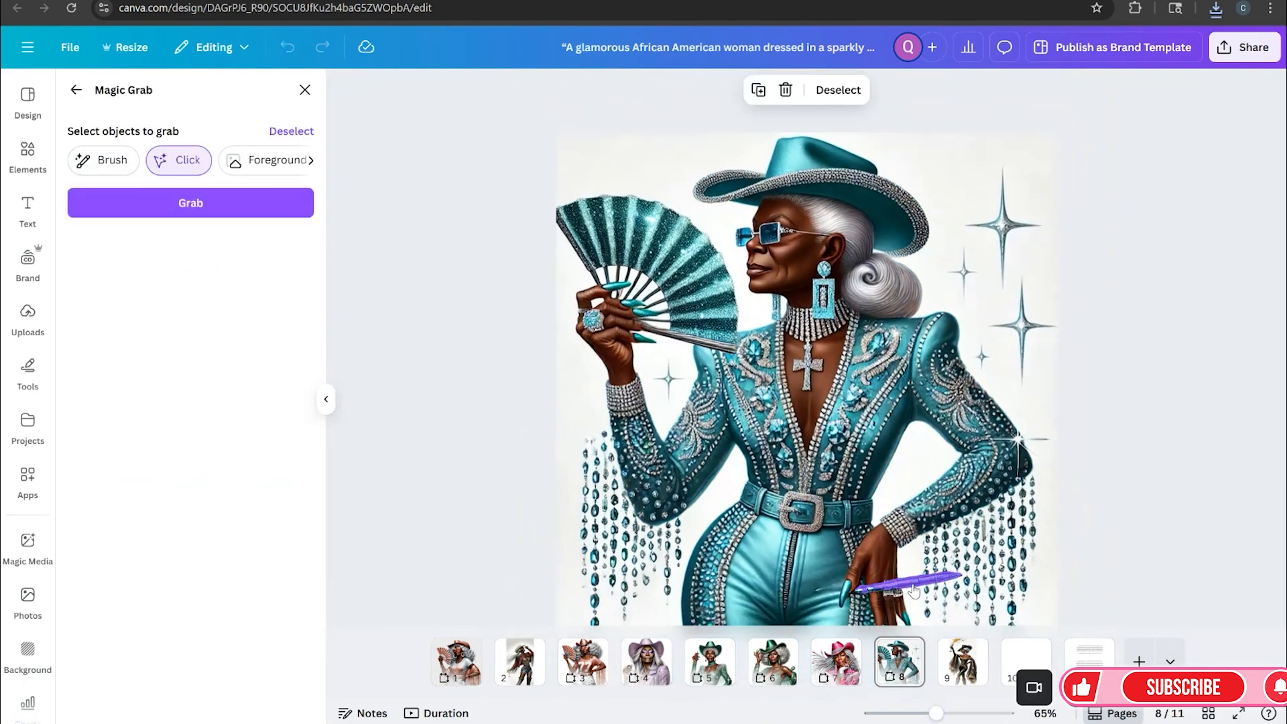
left_click(871, 599)
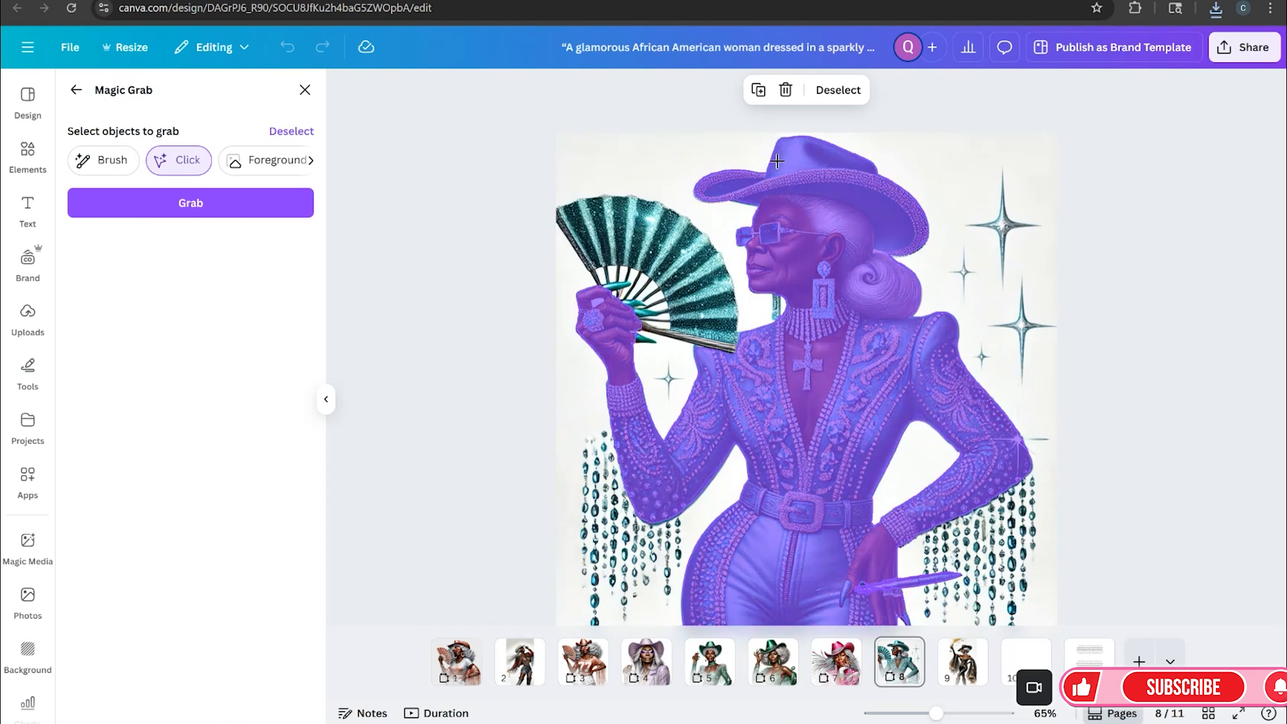
left_click(838, 90)
left_click(888, 592)
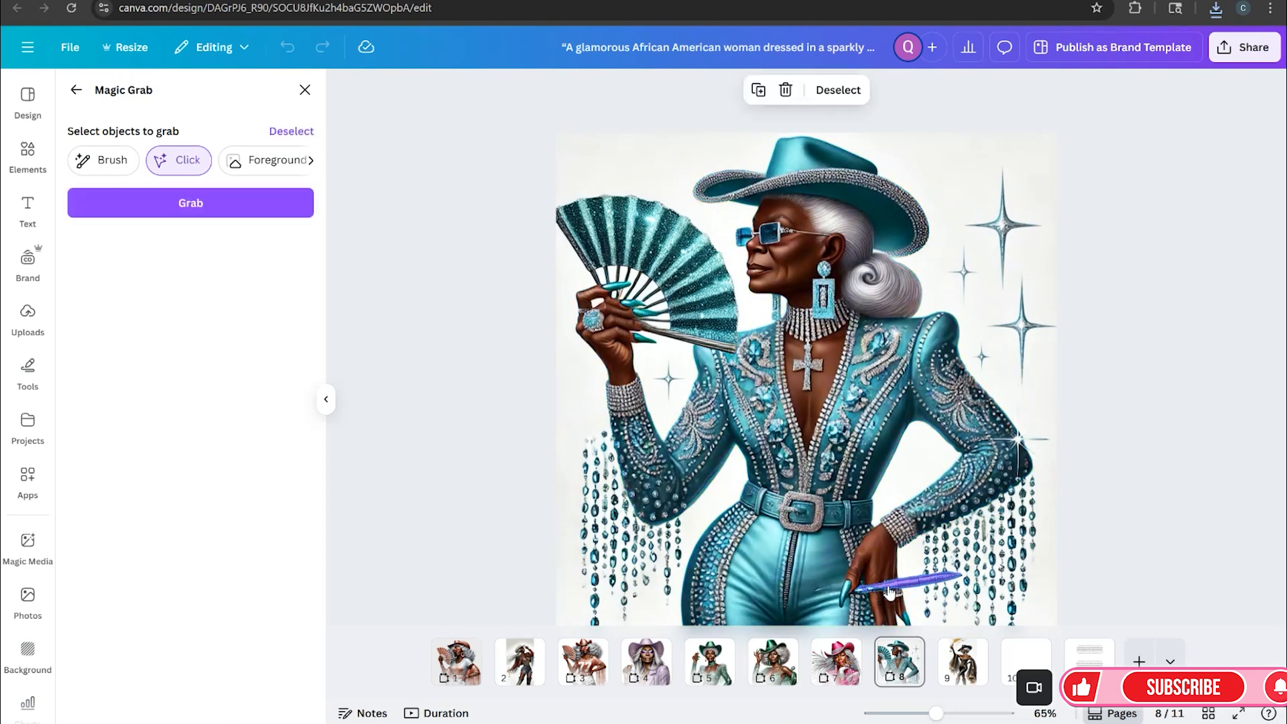
left_click(279, 205)
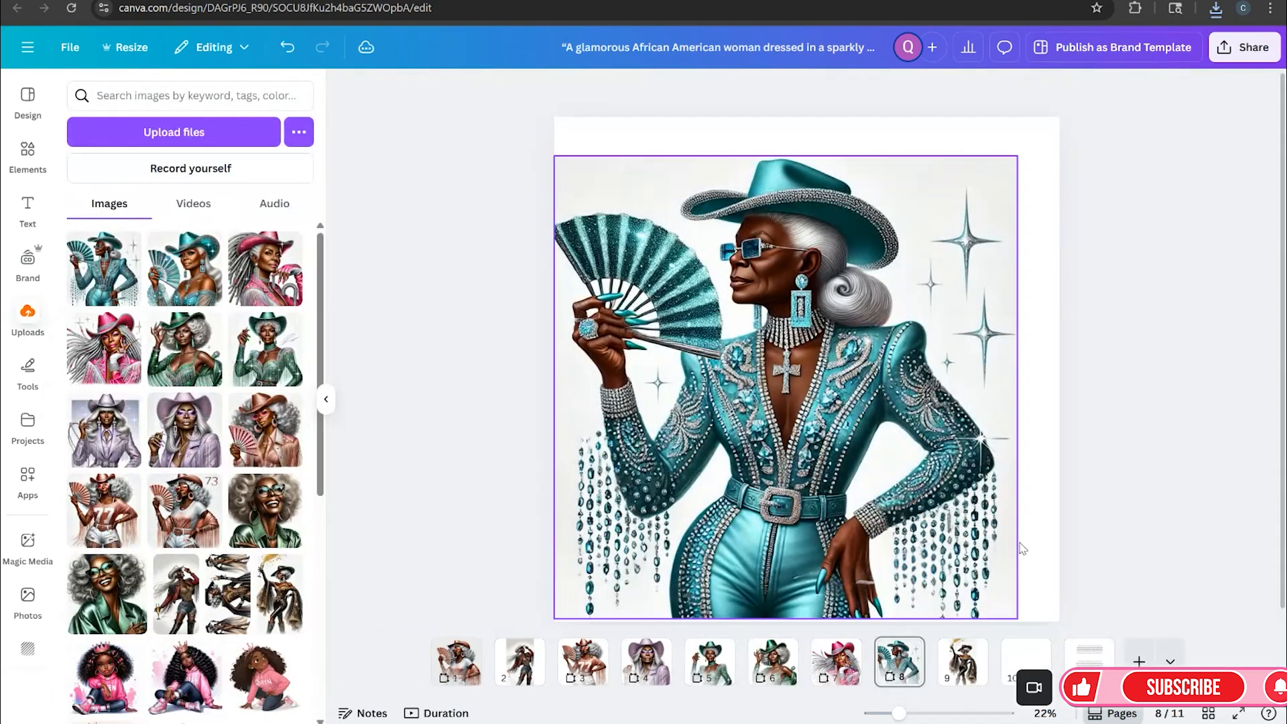
Erase a small spot beside the cowgirl's lower hand with Magic Eraser at brush size 6
left_click_drag(900, 715, 901, 715)
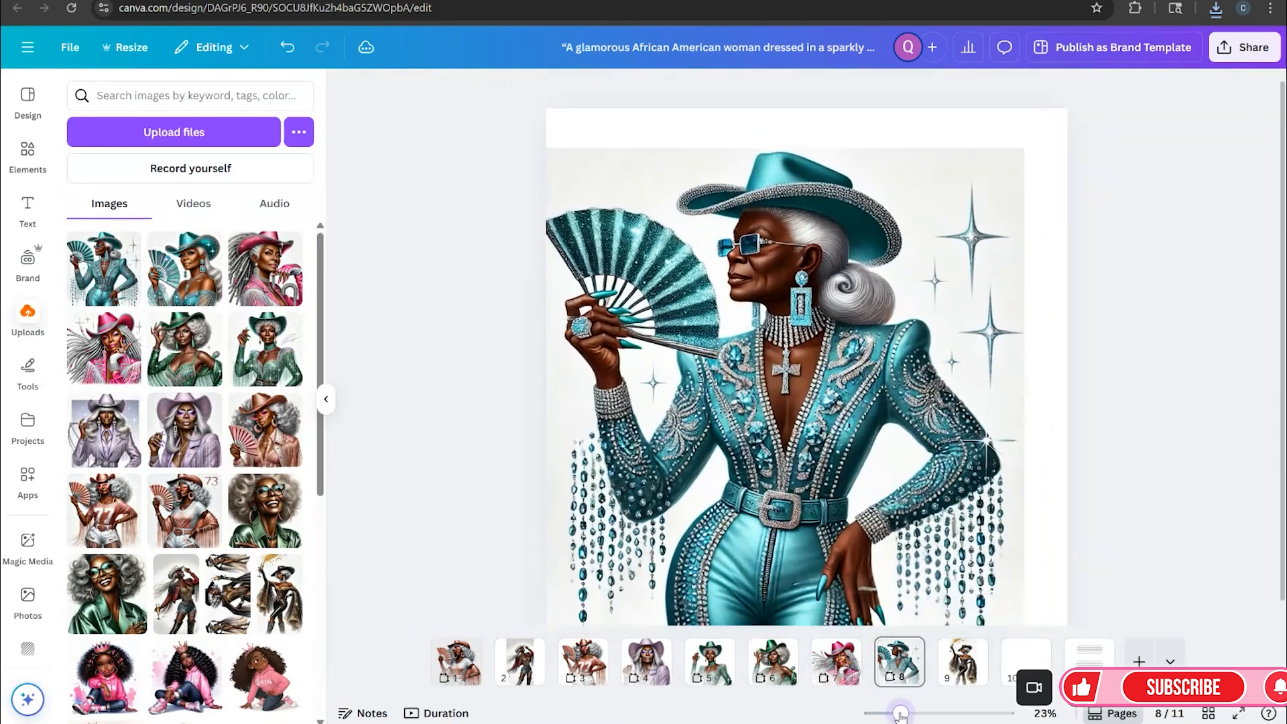
left_click(860, 585)
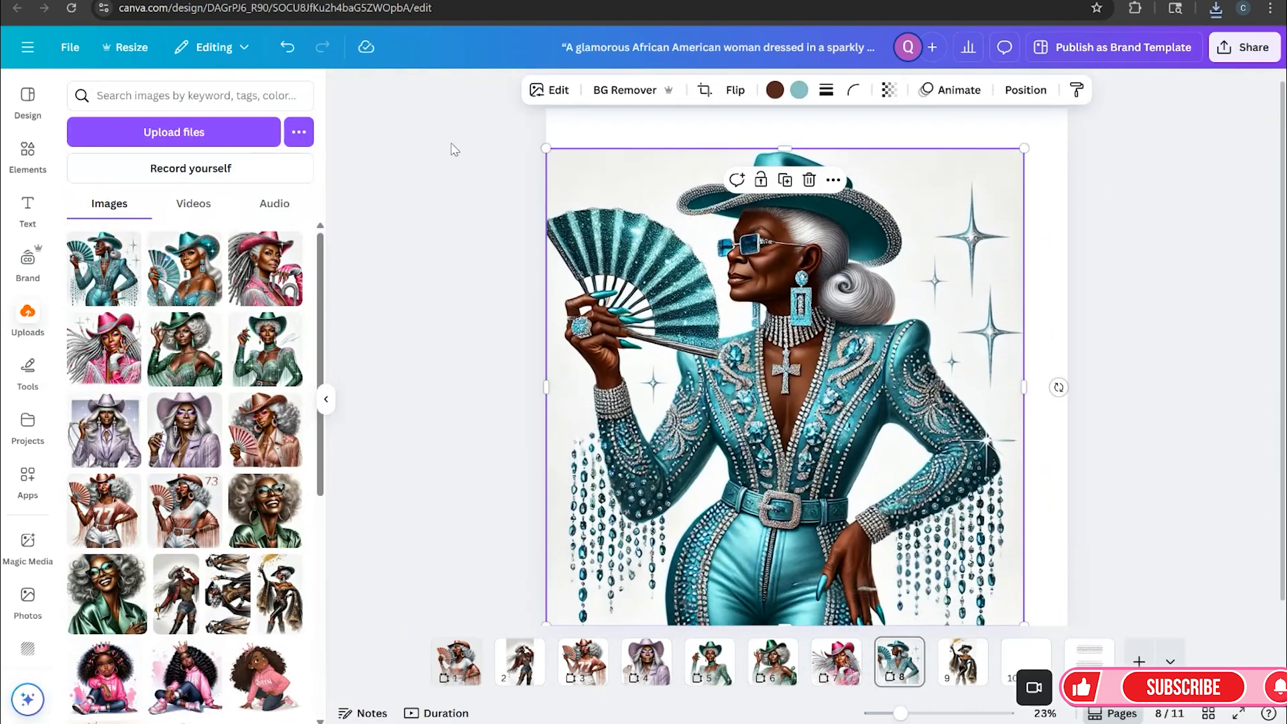
left_click(550, 90)
left_click(245, 304)
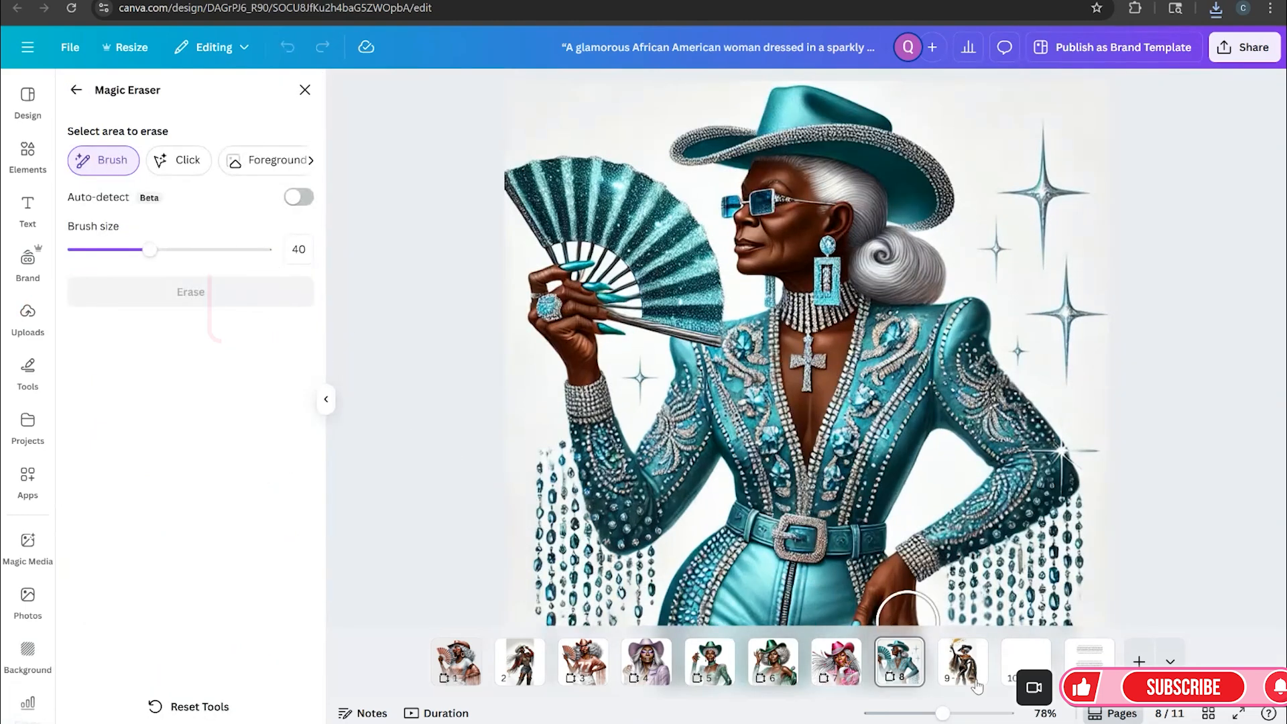
left_click_drag(942, 714, 924, 714)
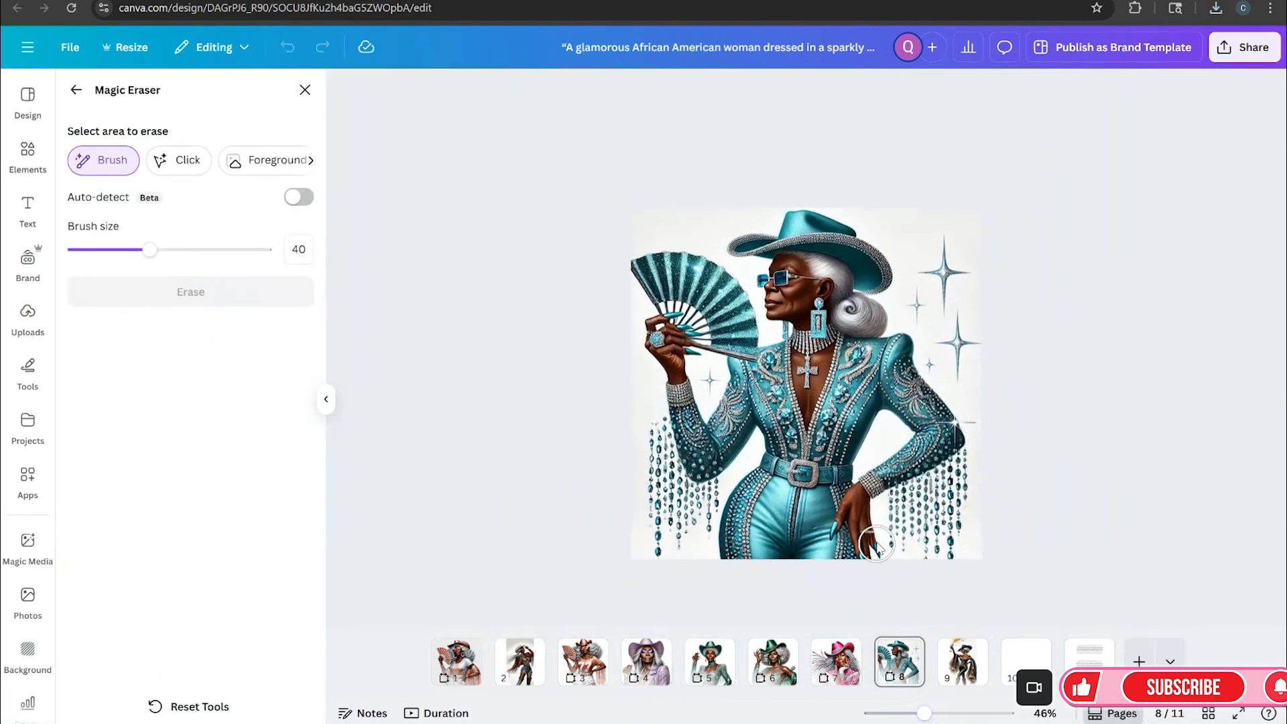
left_click_drag(150, 249, 84, 249)
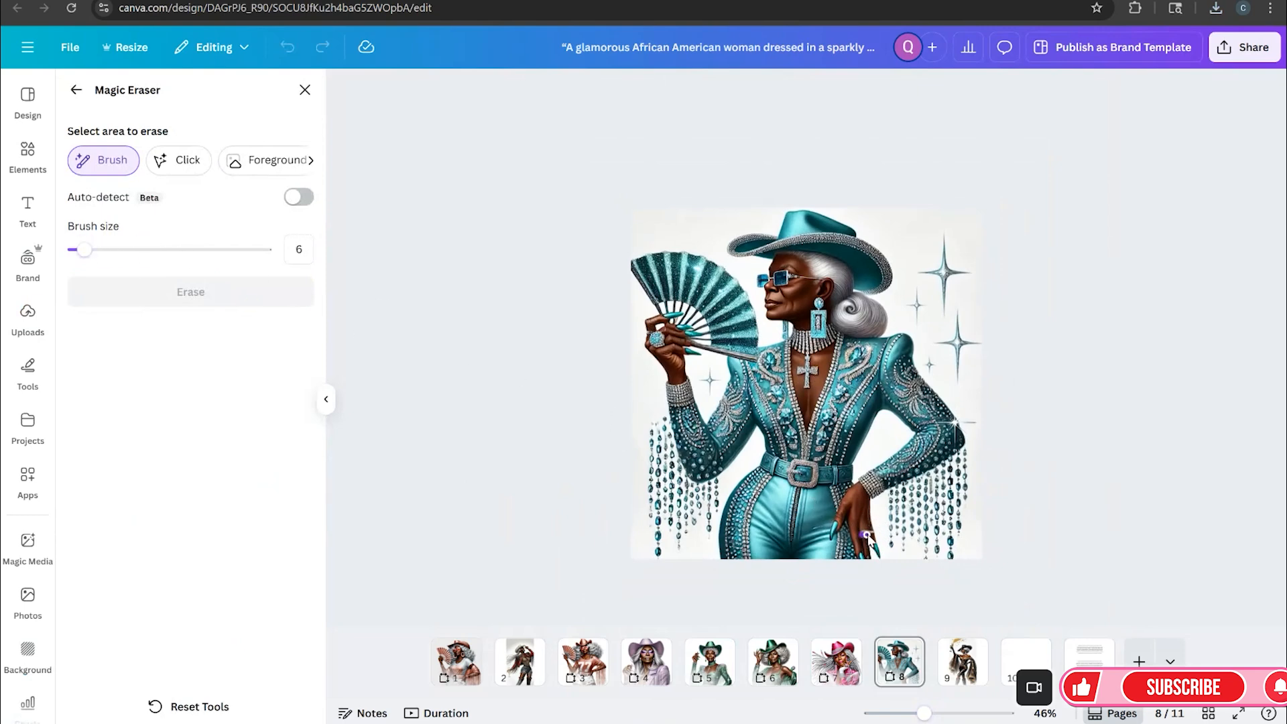
left_click_drag(869, 535, 866, 534)
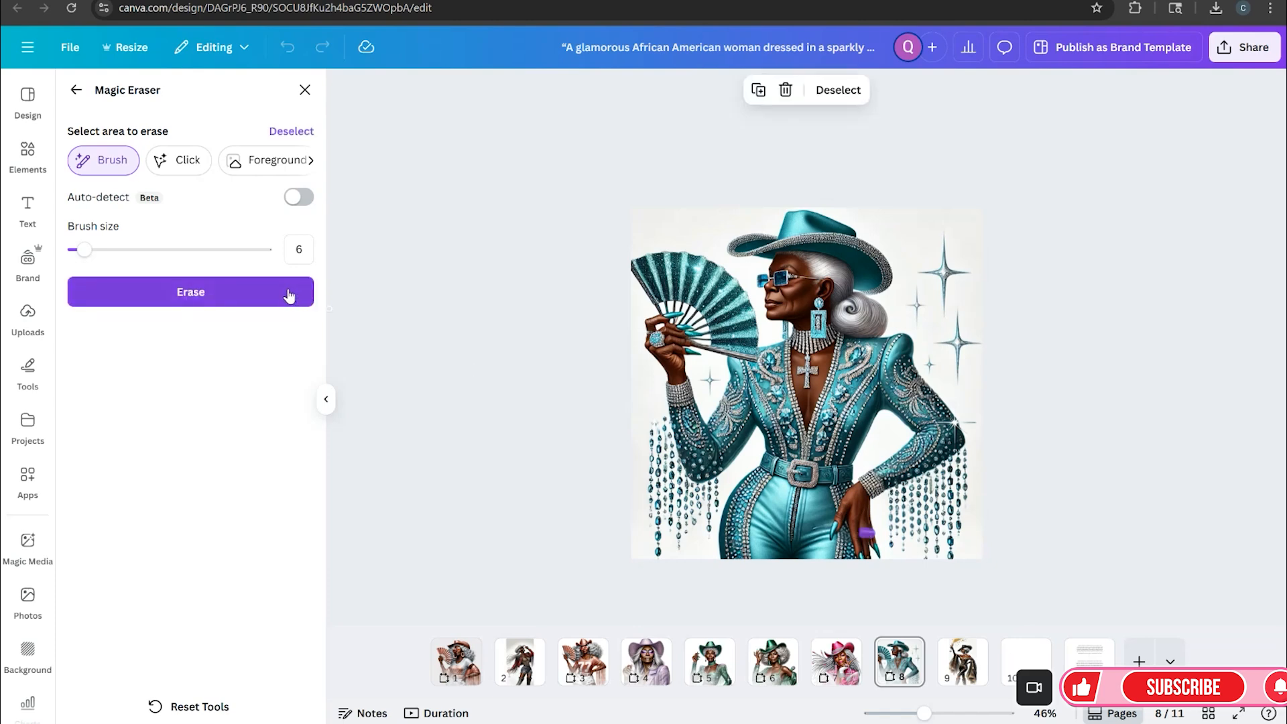
left_click(309, 303)
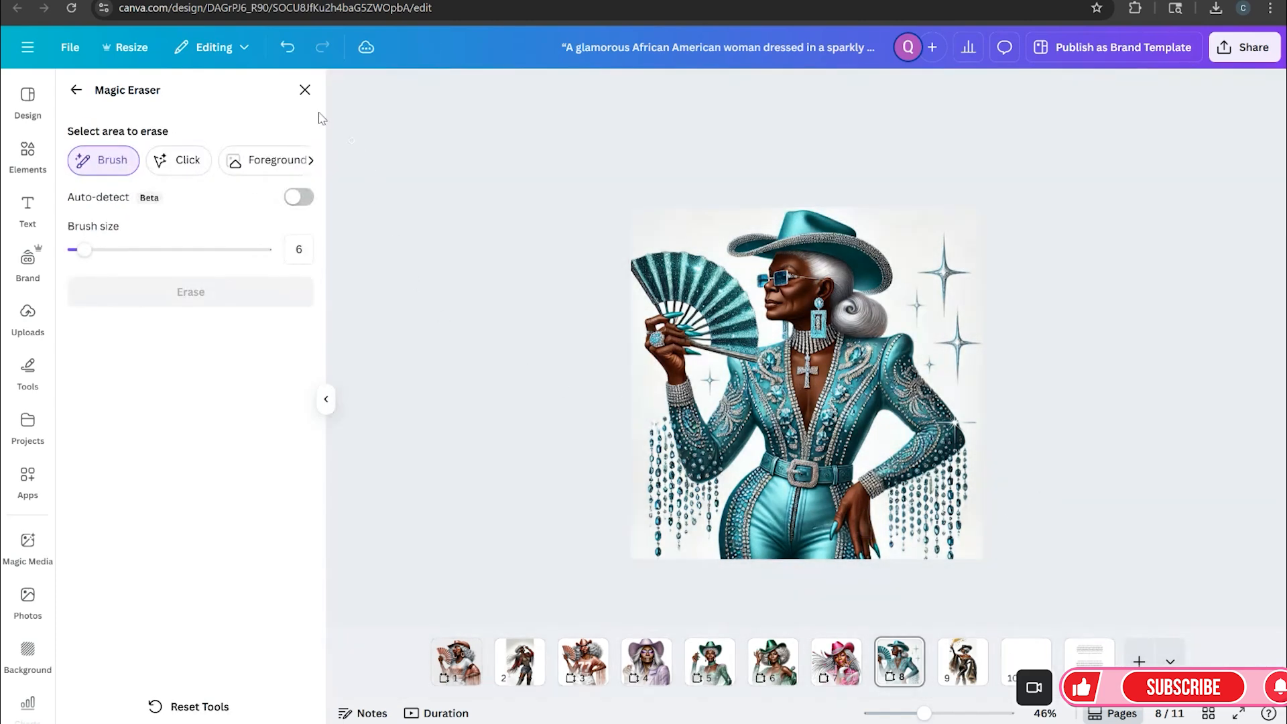
left_click(305, 90)
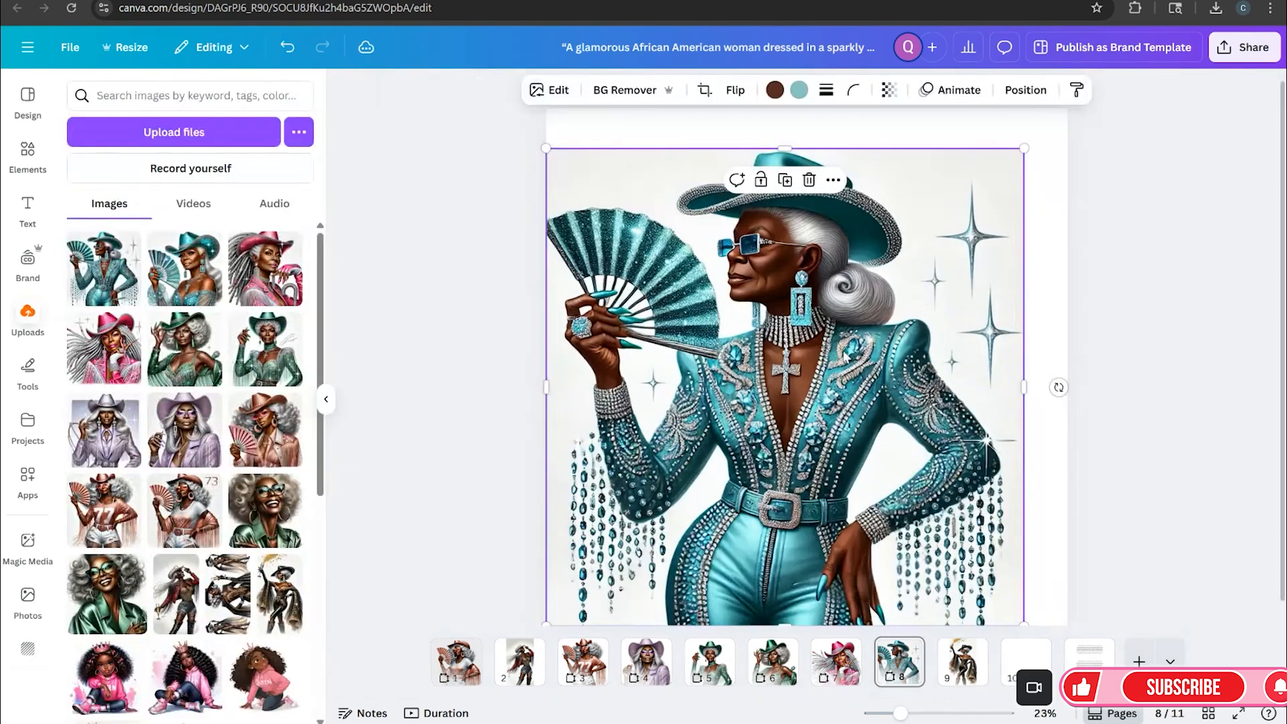
Remove the fan cowgirl image's background and enlarge the image to fill the page
left_click(643, 92)
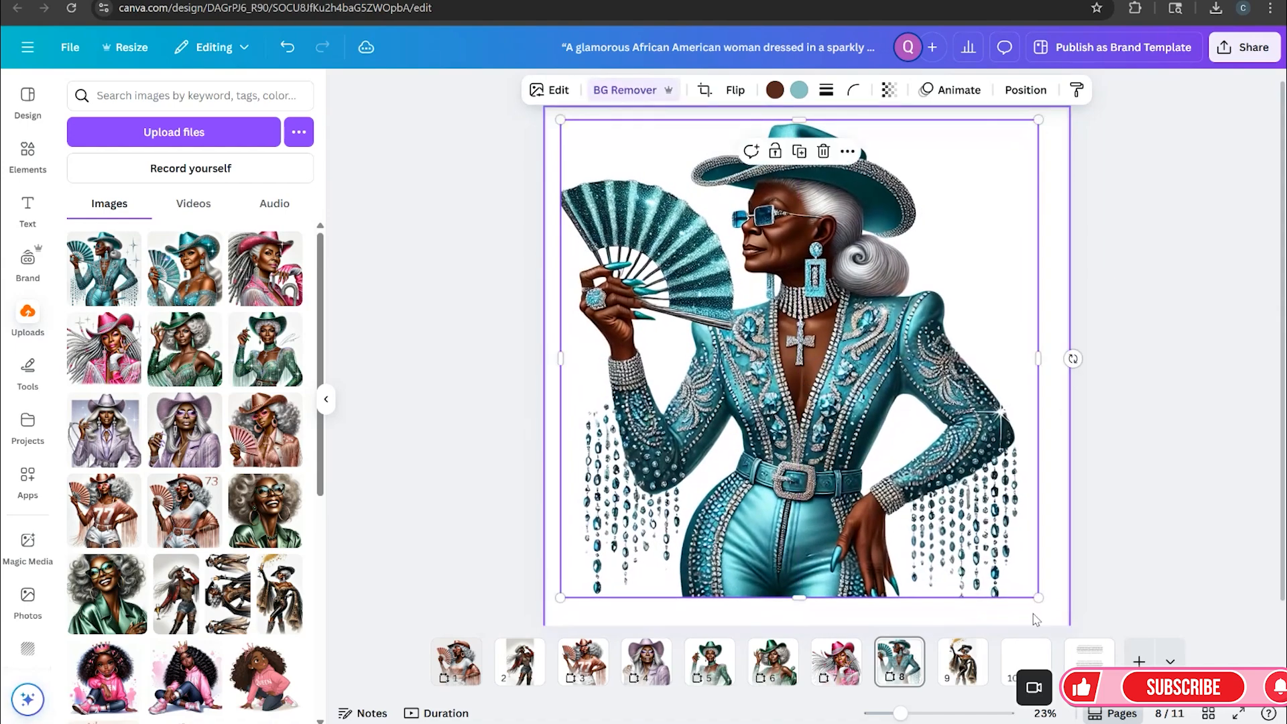
mouse_move(1038, 596)
left_mouse_down()
mouse_move(1065, 611)
mouse_move(1035, 588)
left_mouse_up()
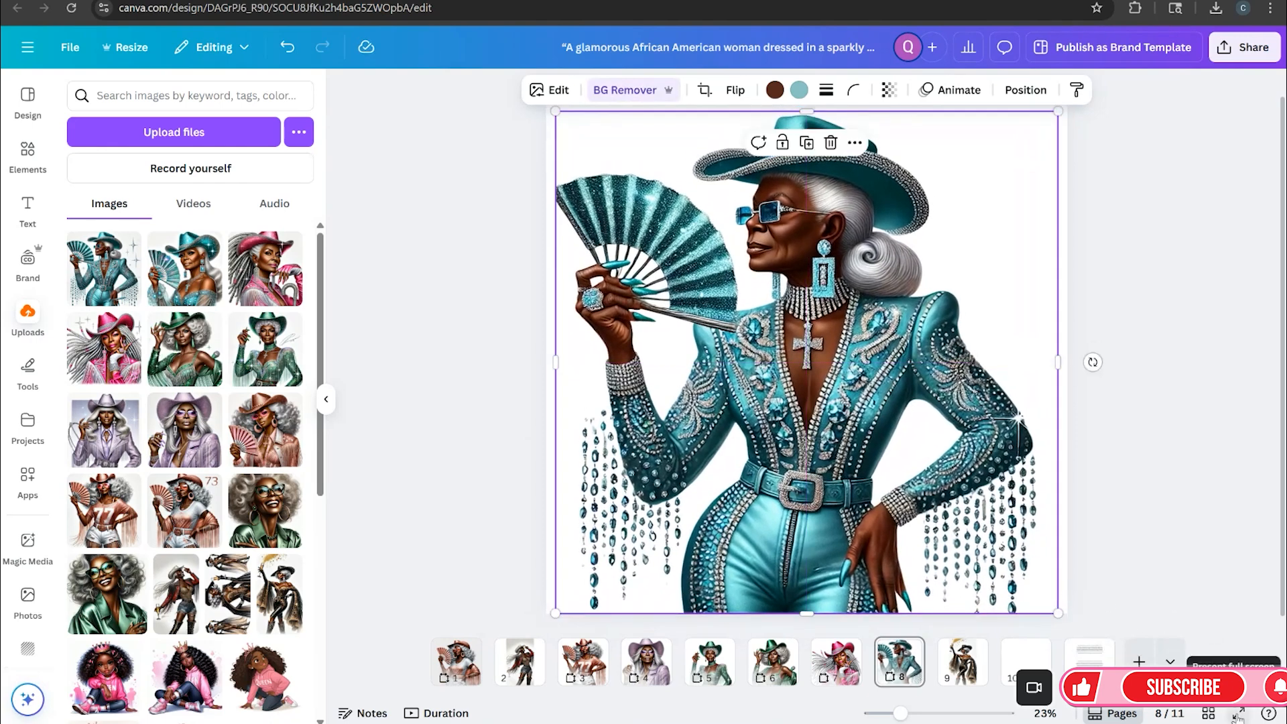
Preview the page full screen and exit the preview
left_click(1237, 714)
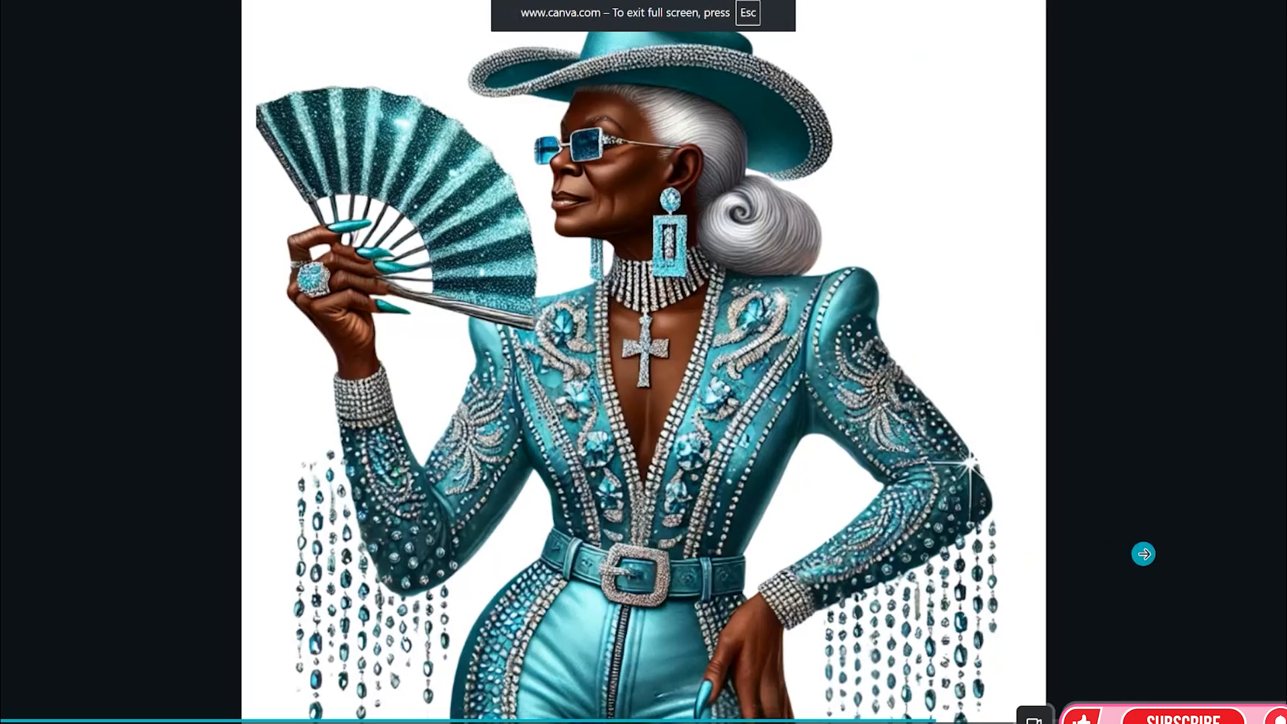
key("Escape")
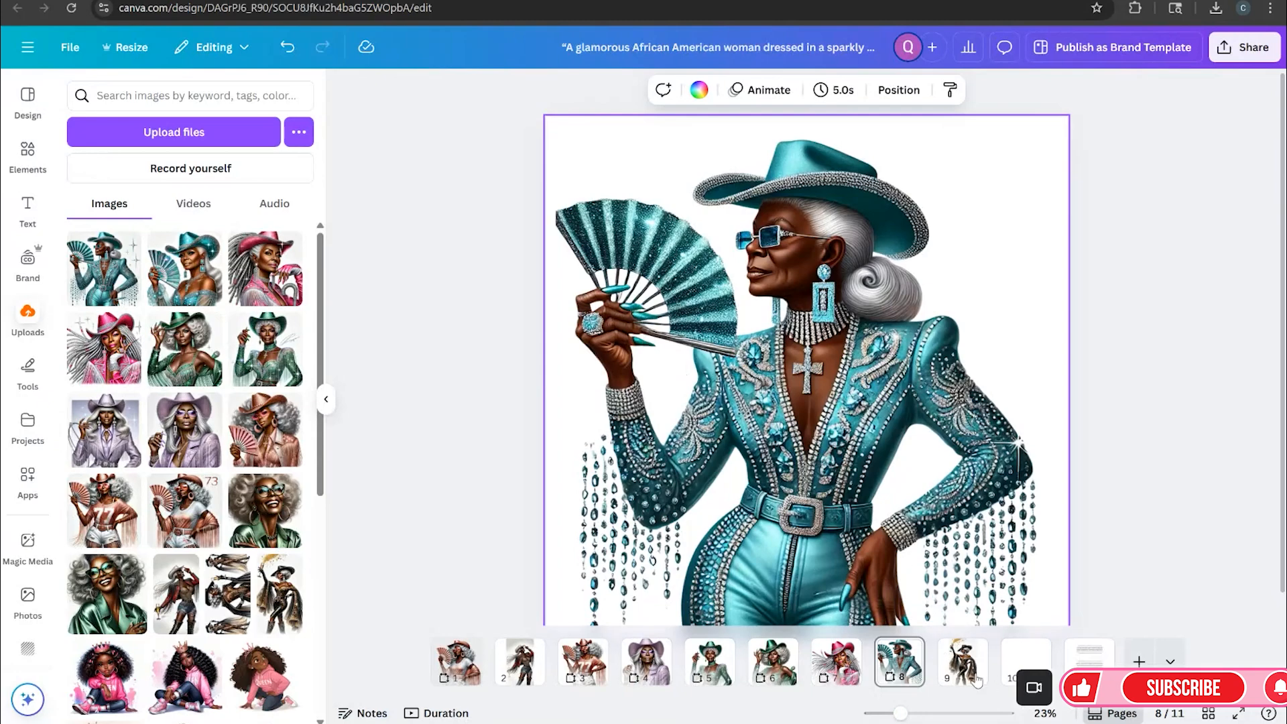
Add a new page after page 8 and place the second turquoise fan cowgirl image, resizing it to fit the page
left_click(905, 650)
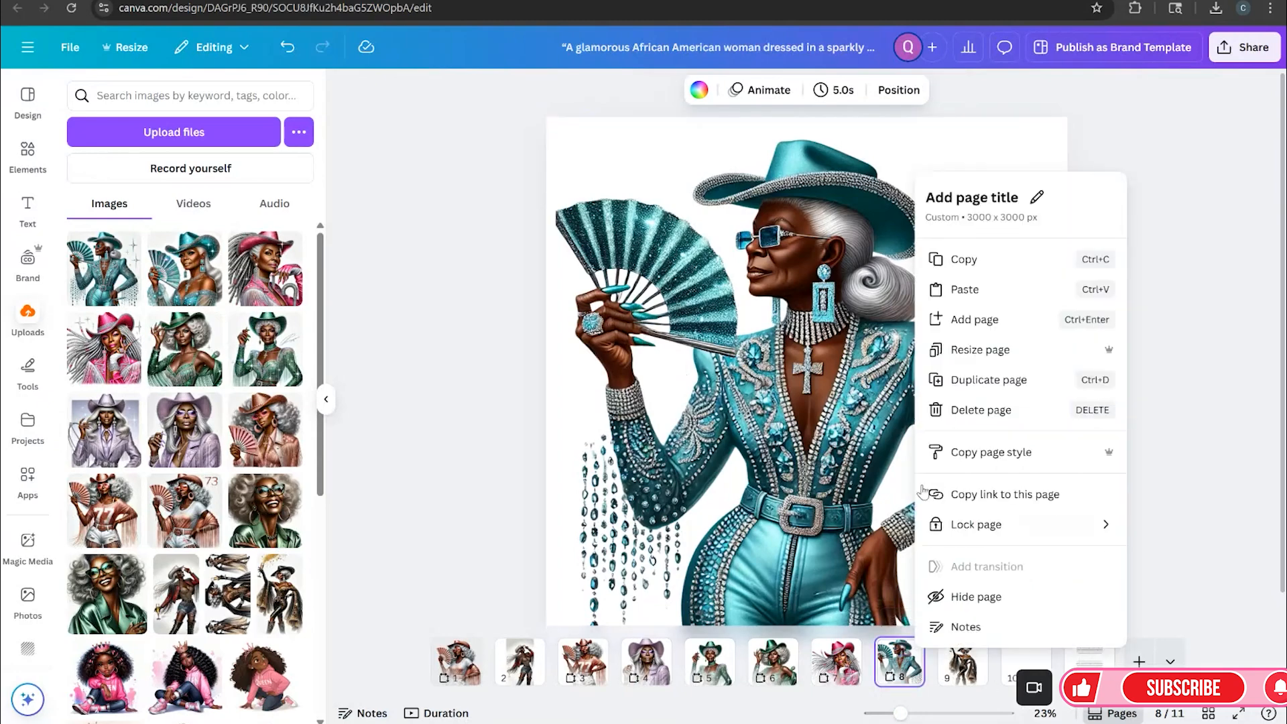
left_click(939, 321)
left_click(201, 291)
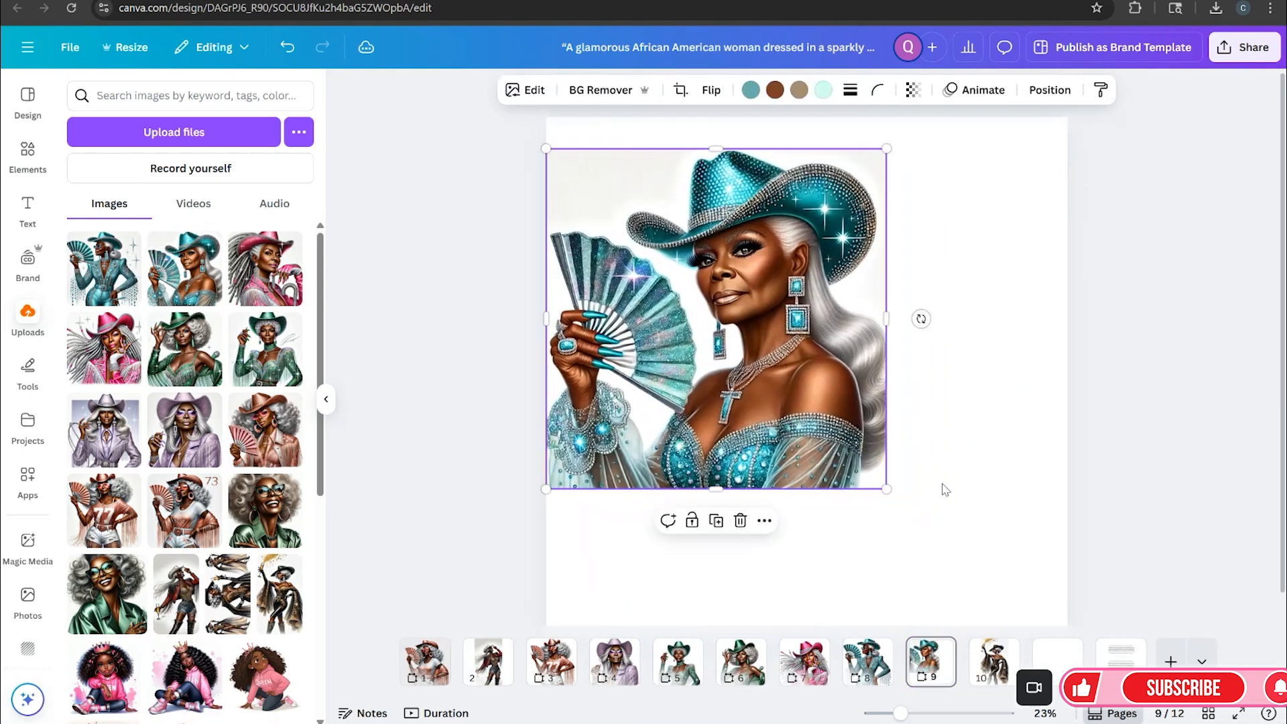
left_click_drag(887, 489, 1051, 624)
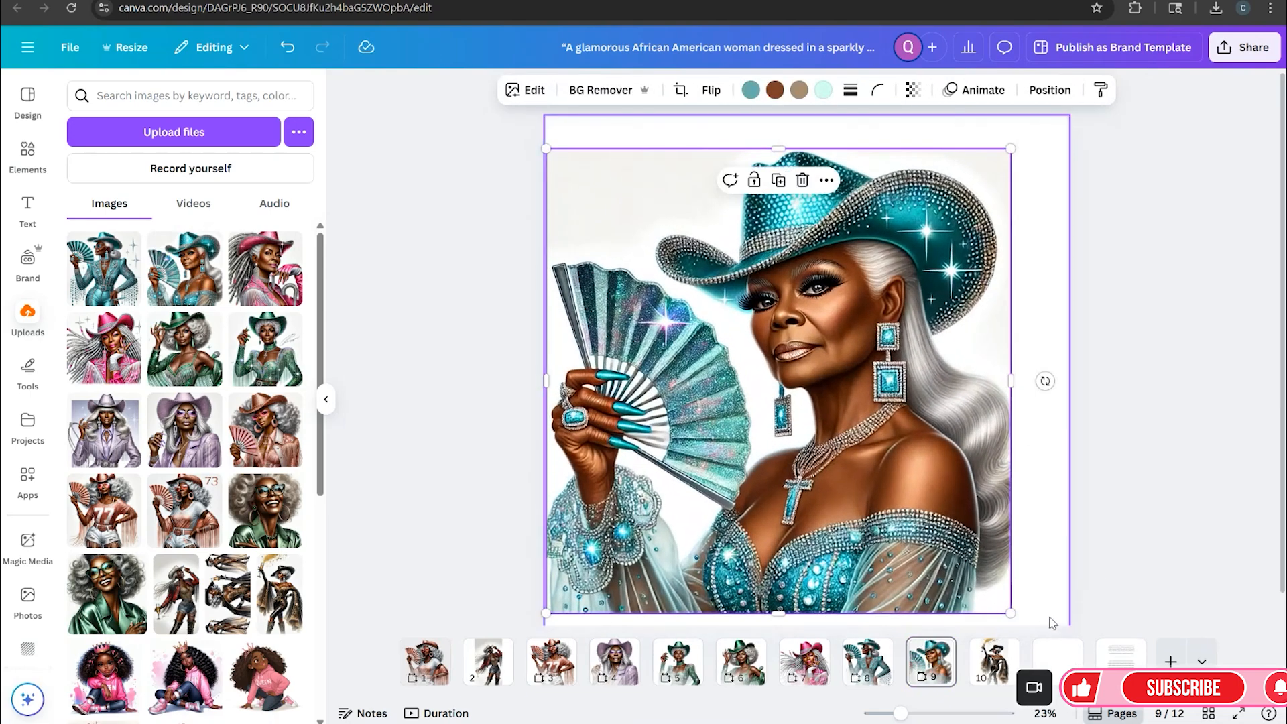
scroll(1084, 550, "down", 1)
left_click_drag(900, 714, 898, 714)
left_click_drag(994, 582, 1016, 603)
left_click(1142, 585)
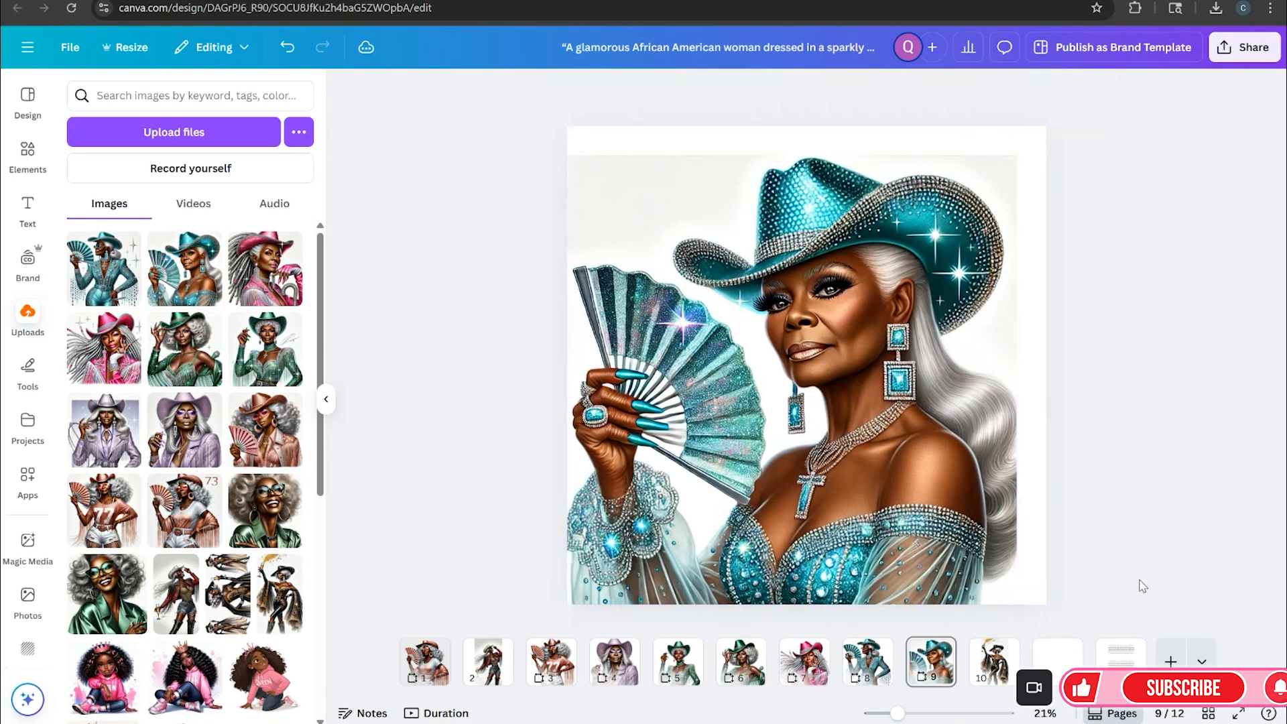
left_click(900, 523)
left_click_drag(1019, 605, 1005, 594)
left_click_drag(971, 544, 972, 552)
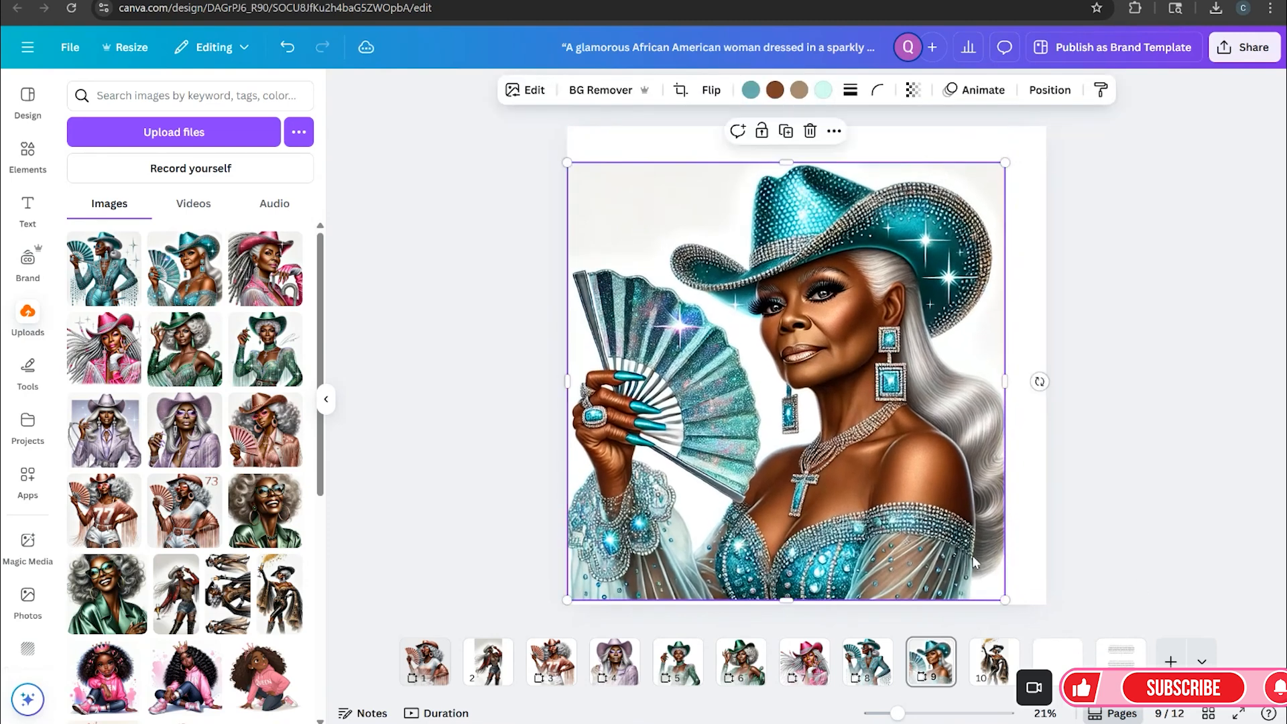
Try expanding the second turquoise image to the whole page with Magic Expand
left_click(530, 93)
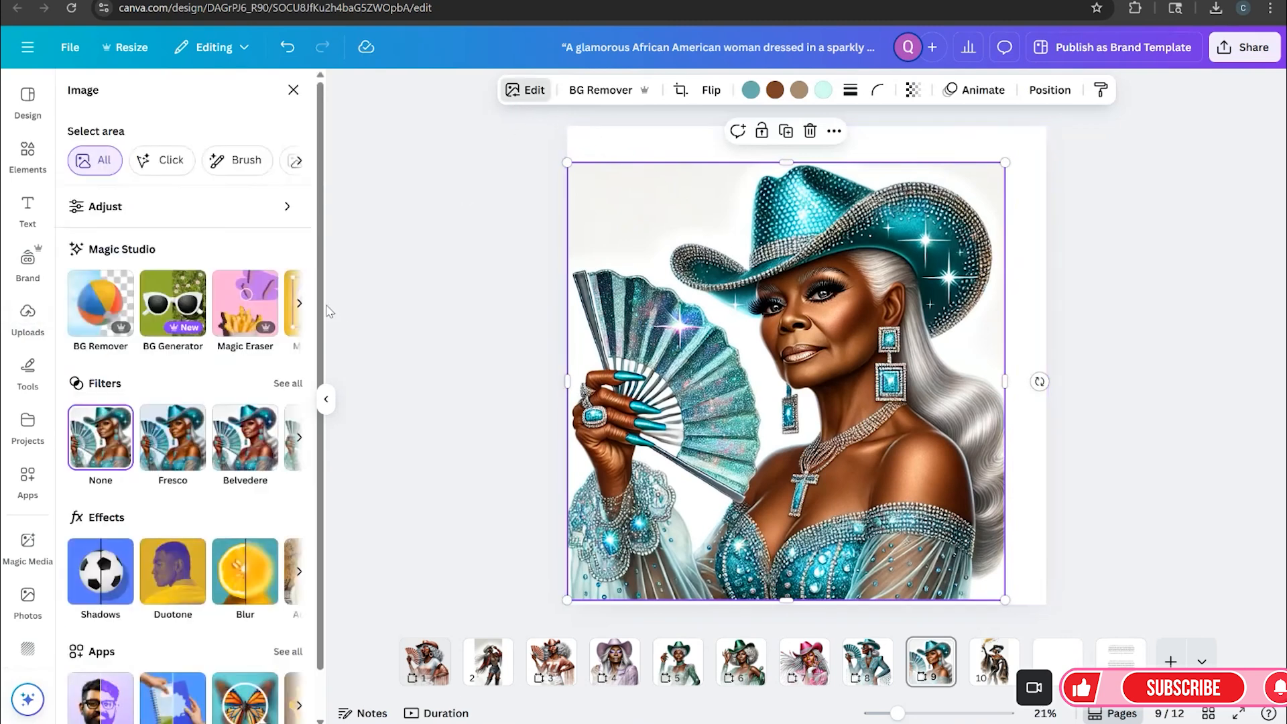
left_click(300, 305)
left_click(300, 305)
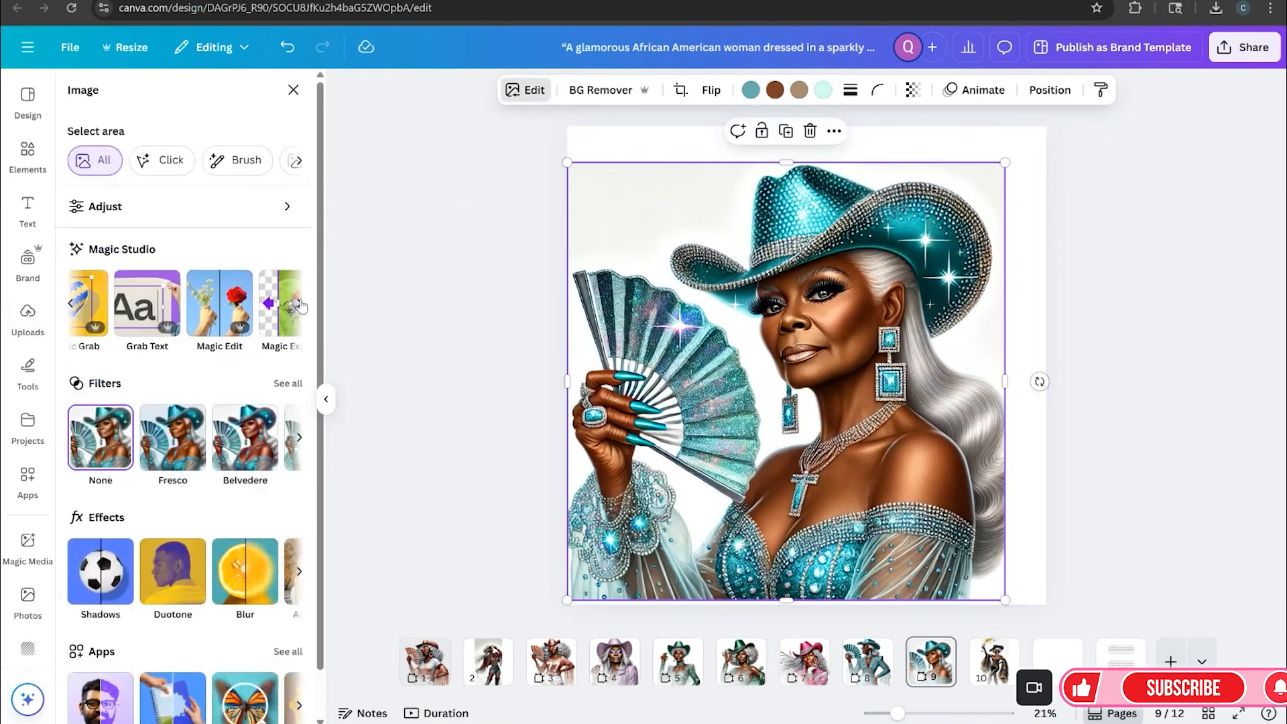
left_click(270, 310)
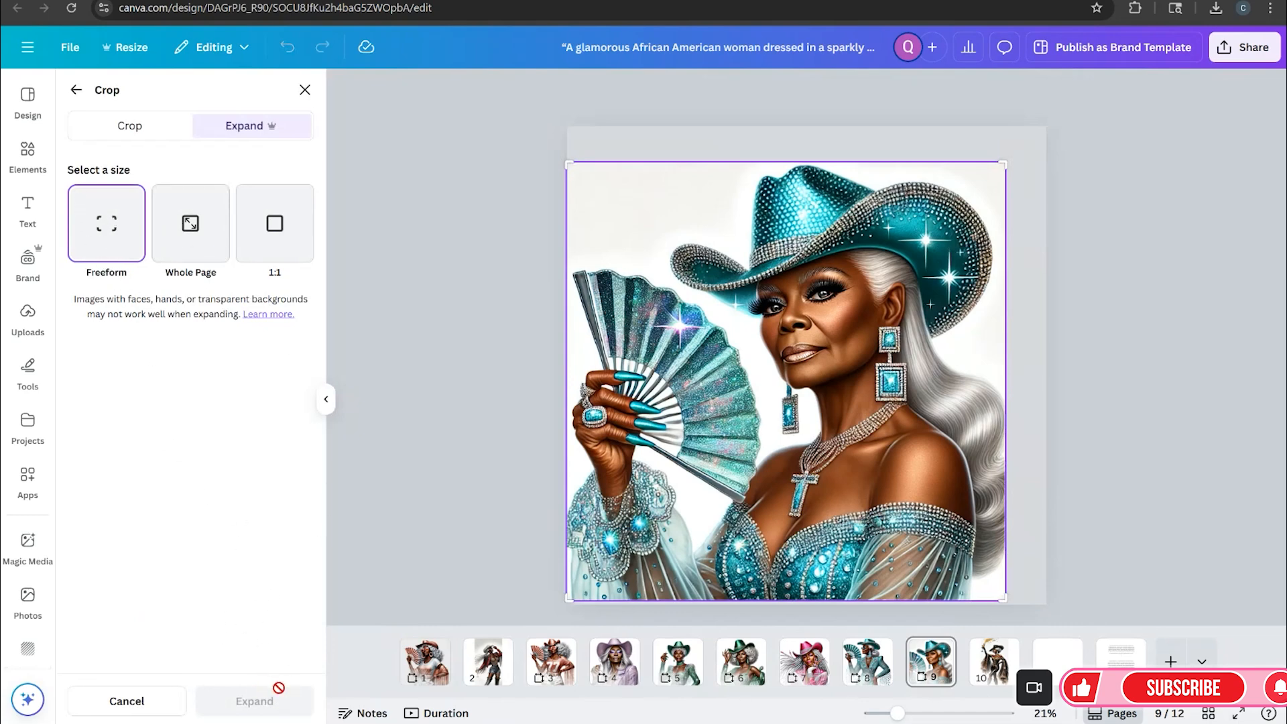
left_click(185, 225)
left_click(131, 225)
left_click(265, 703)
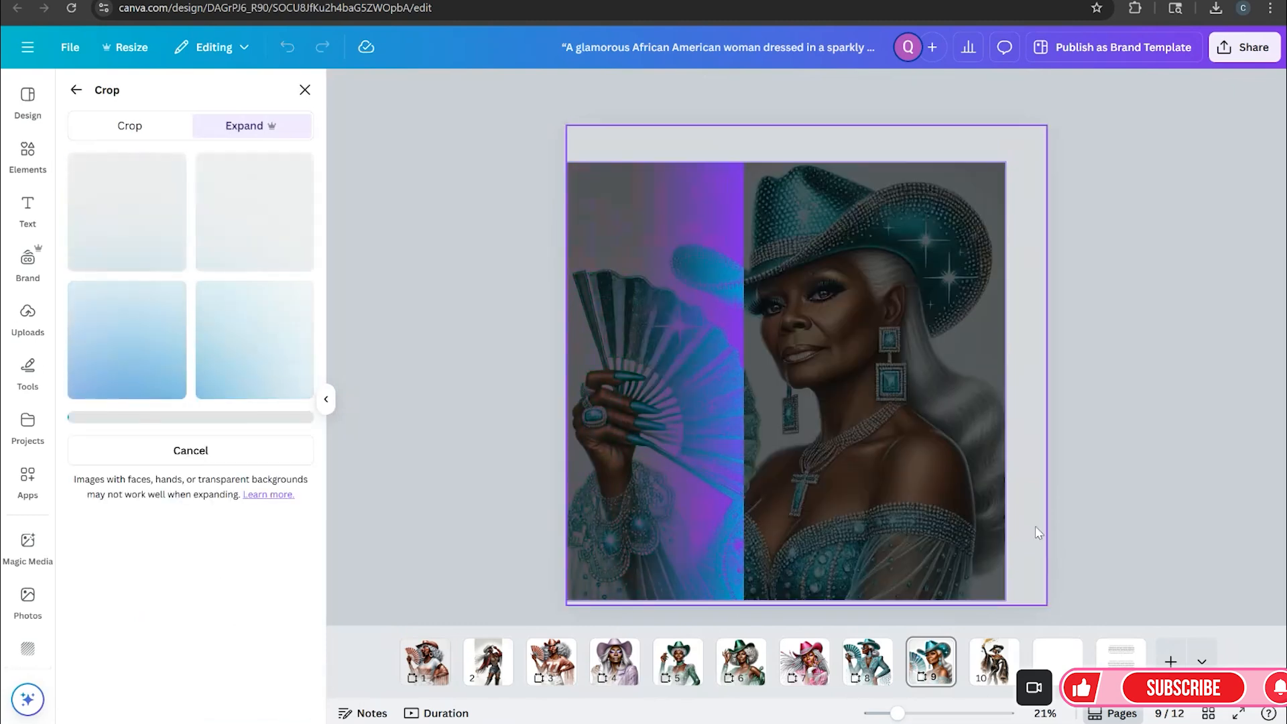
left_click(252, 461)
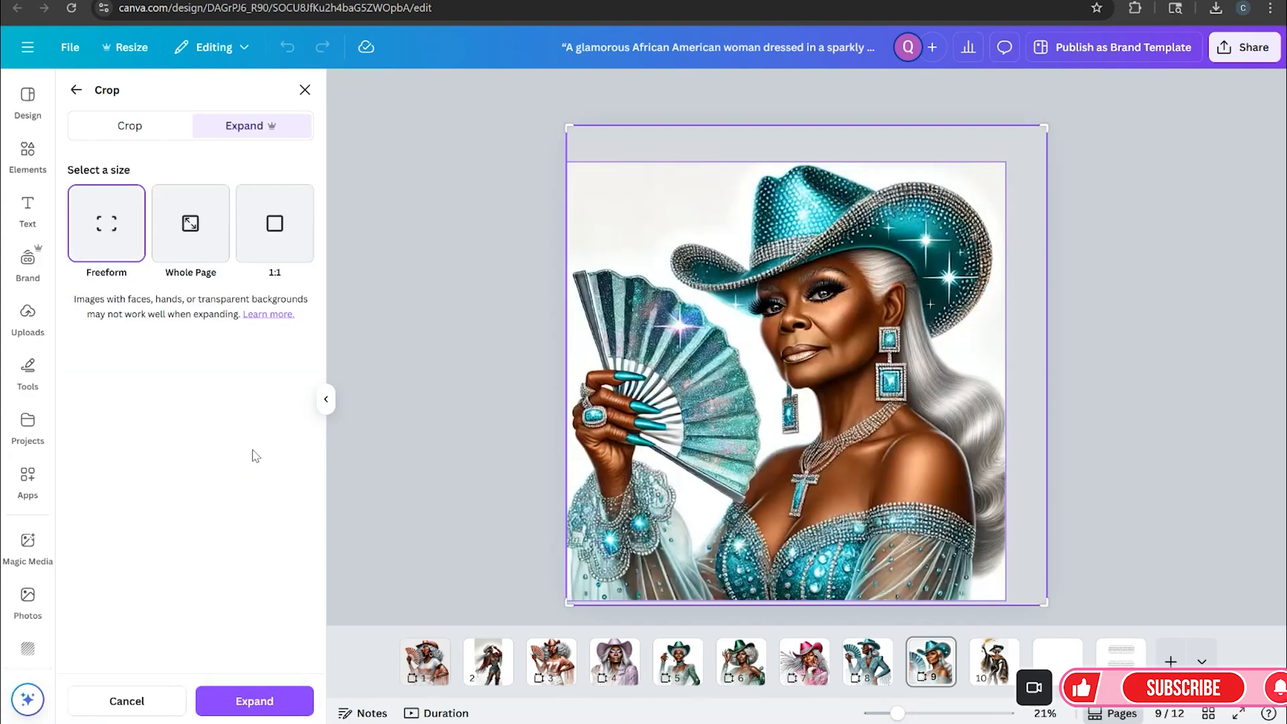
left_click(1129, 594)
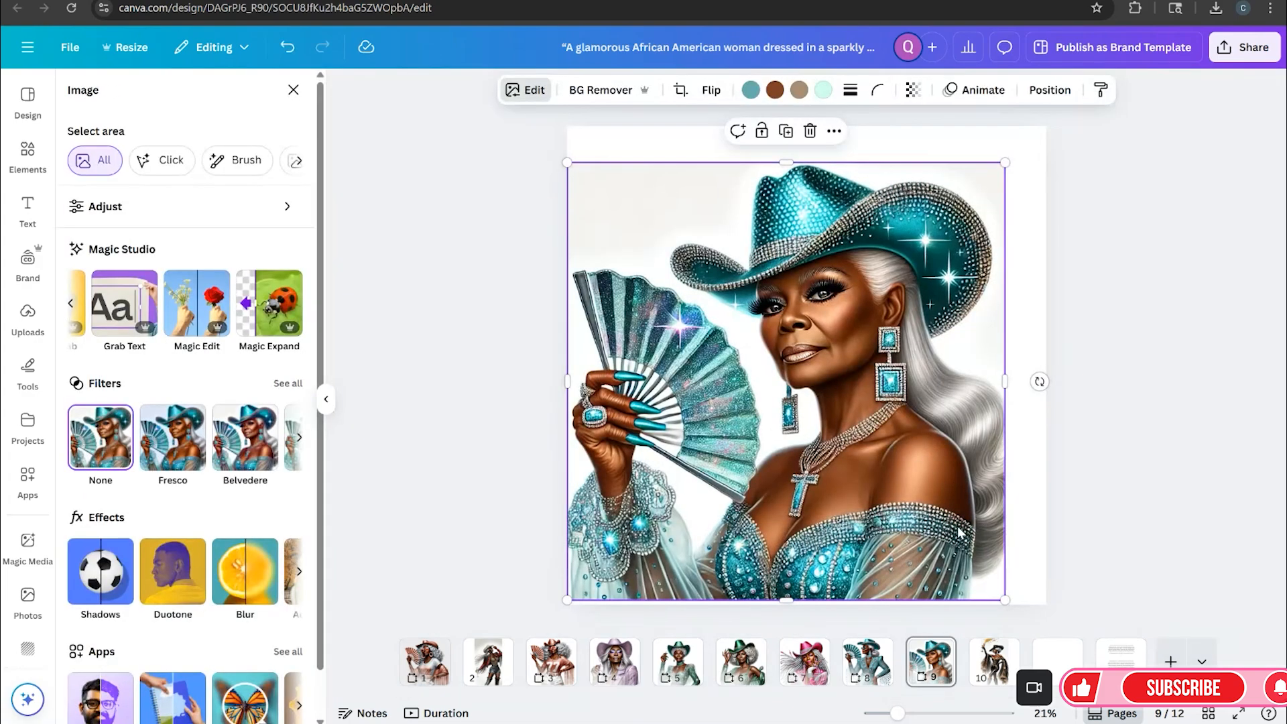
Use Magic Expand in freeform mode to extend the turquoise fan image's right edge out to the page edge
left_click(269, 303)
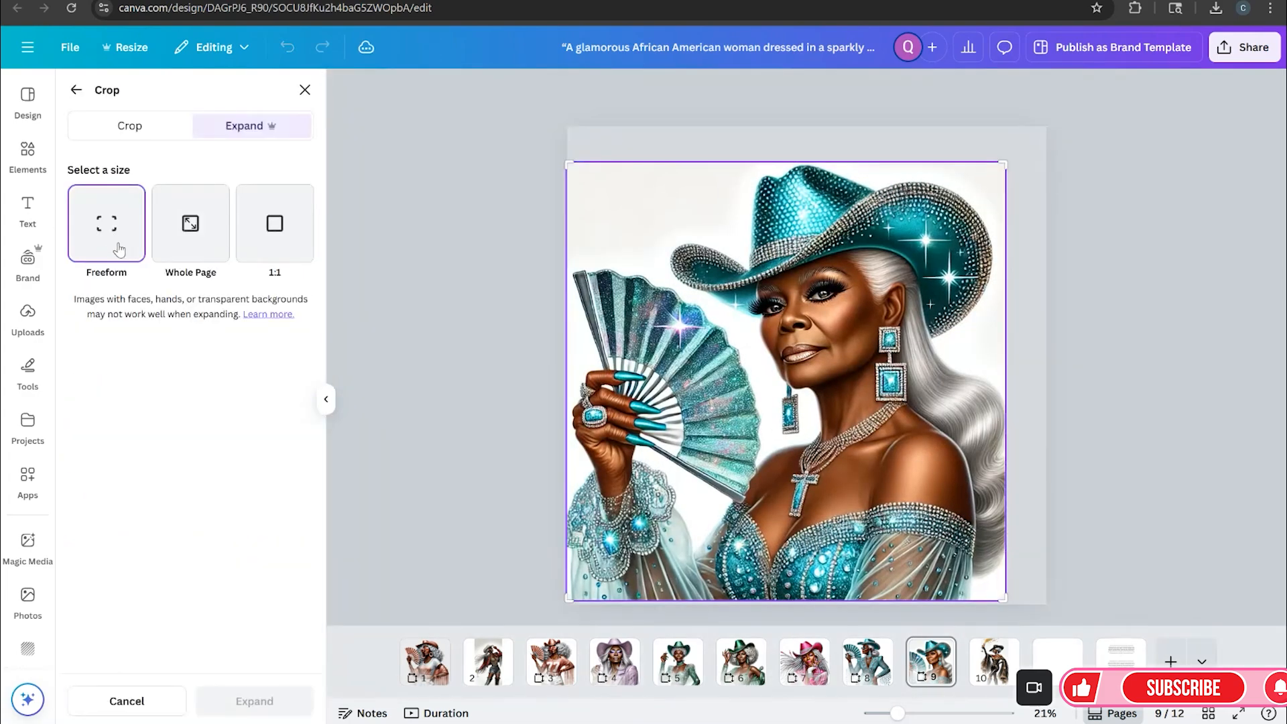
left_click_drag(1004, 598, 1033, 599)
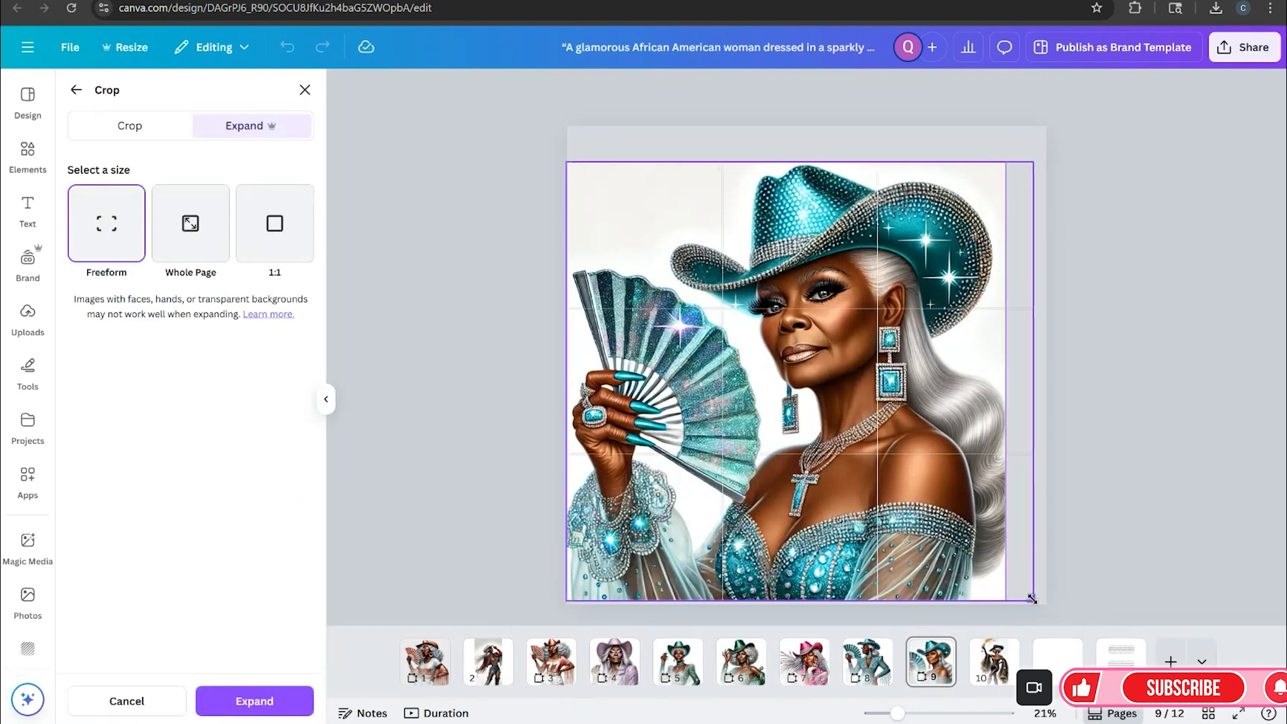
left_click(280, 700)
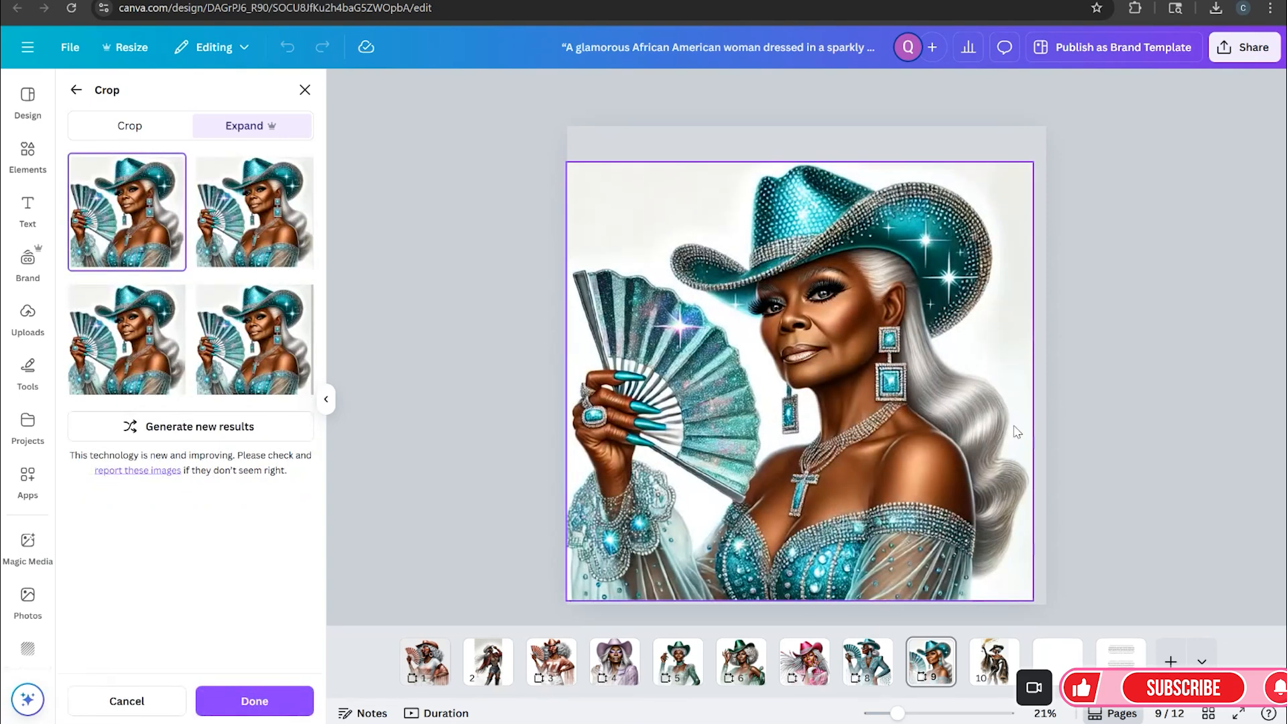
Compare the four generated expansion variations and apply the lower-left one to the image
left_click(243, 231)
left_click(137, 344)
left_click(263, 376)
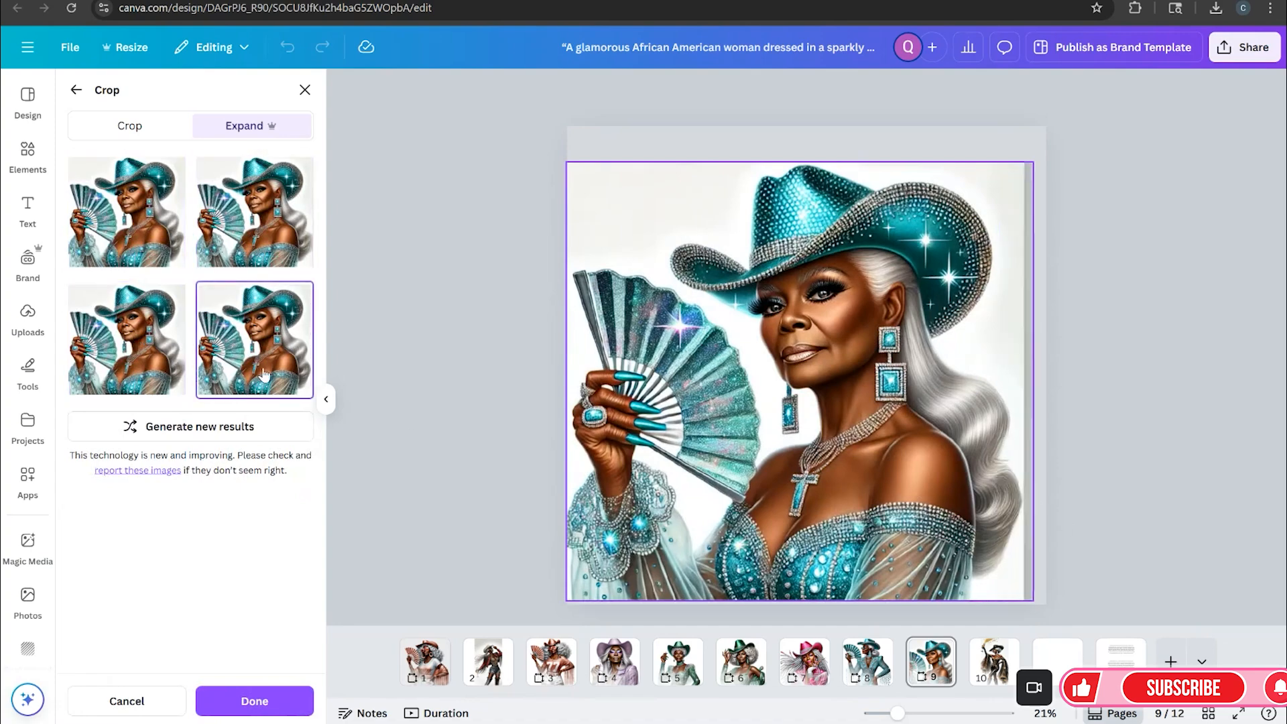
left_click(140, 362)
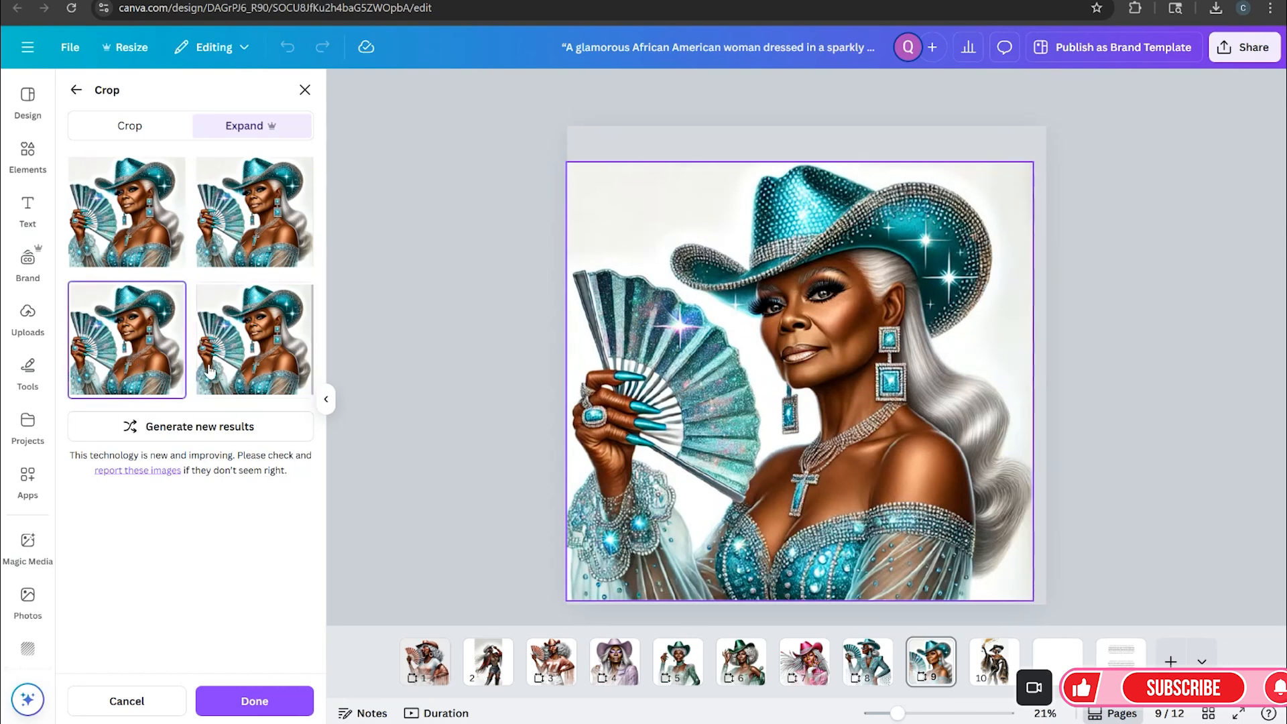
left_click(263, 364)
left_click(159, 236)
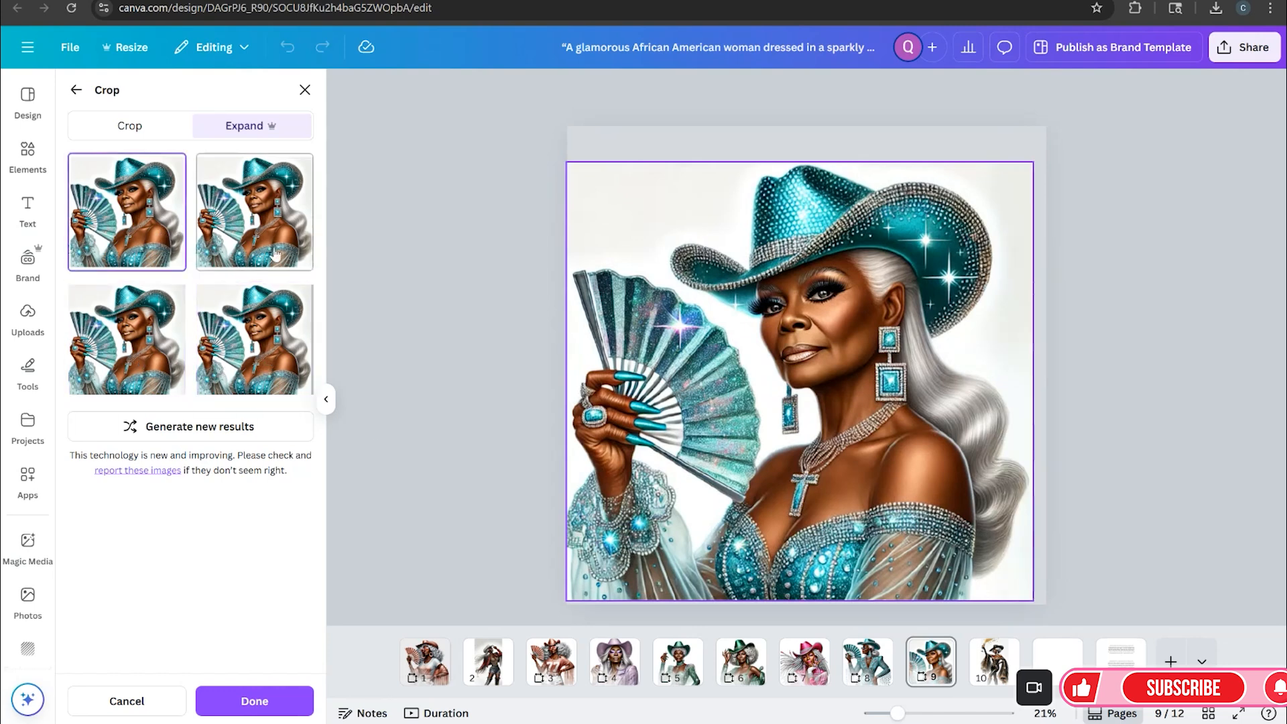
left_click(227, 248)
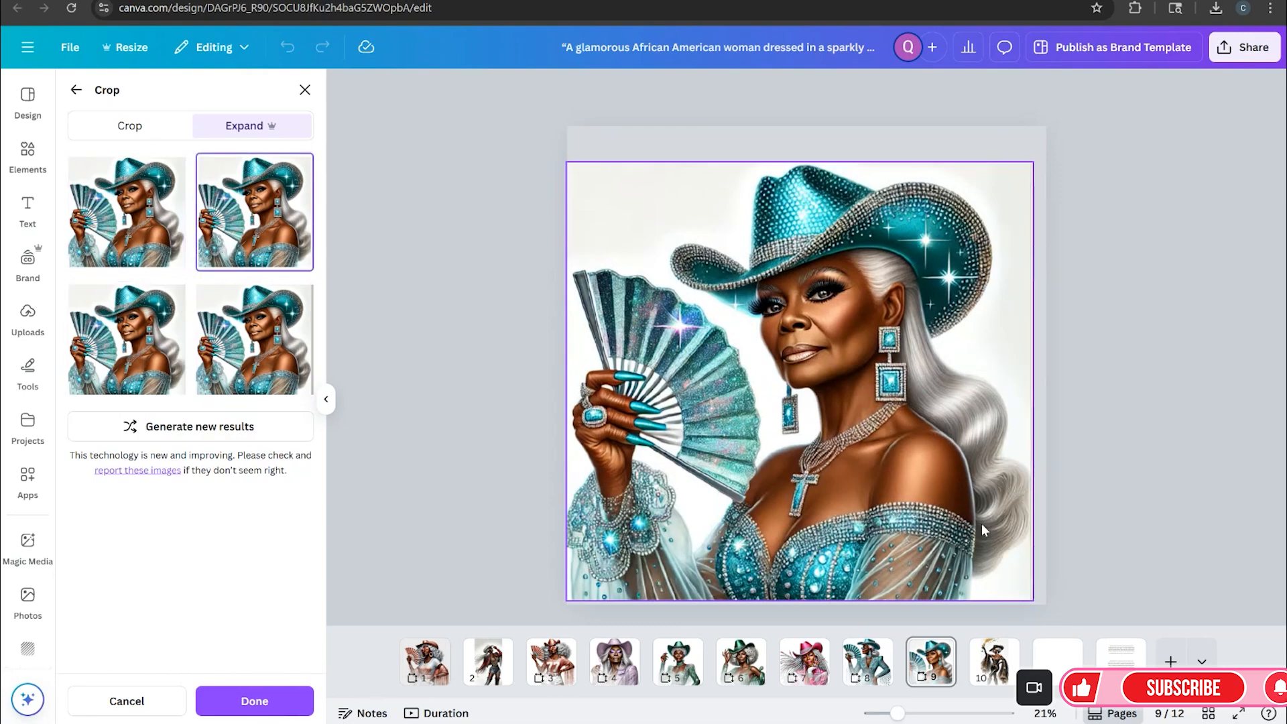
left_click(176, 322)
left_click(247, 350)
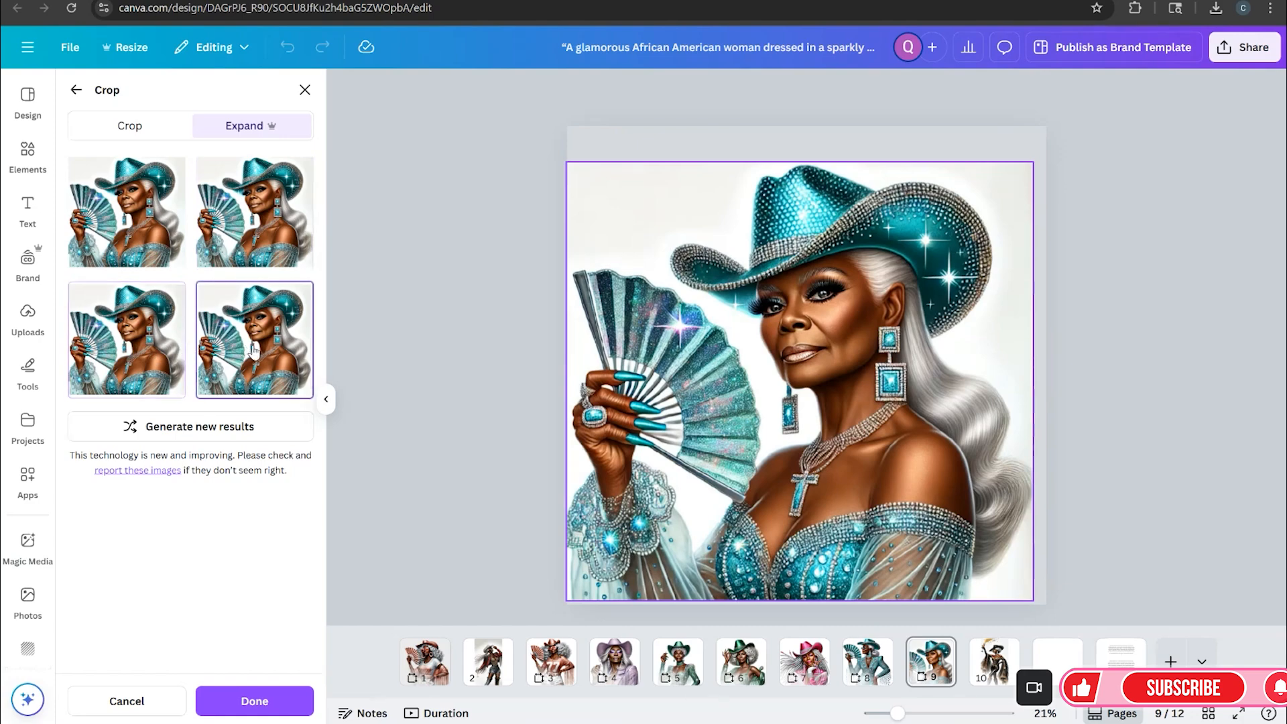
left_click(154, 349)
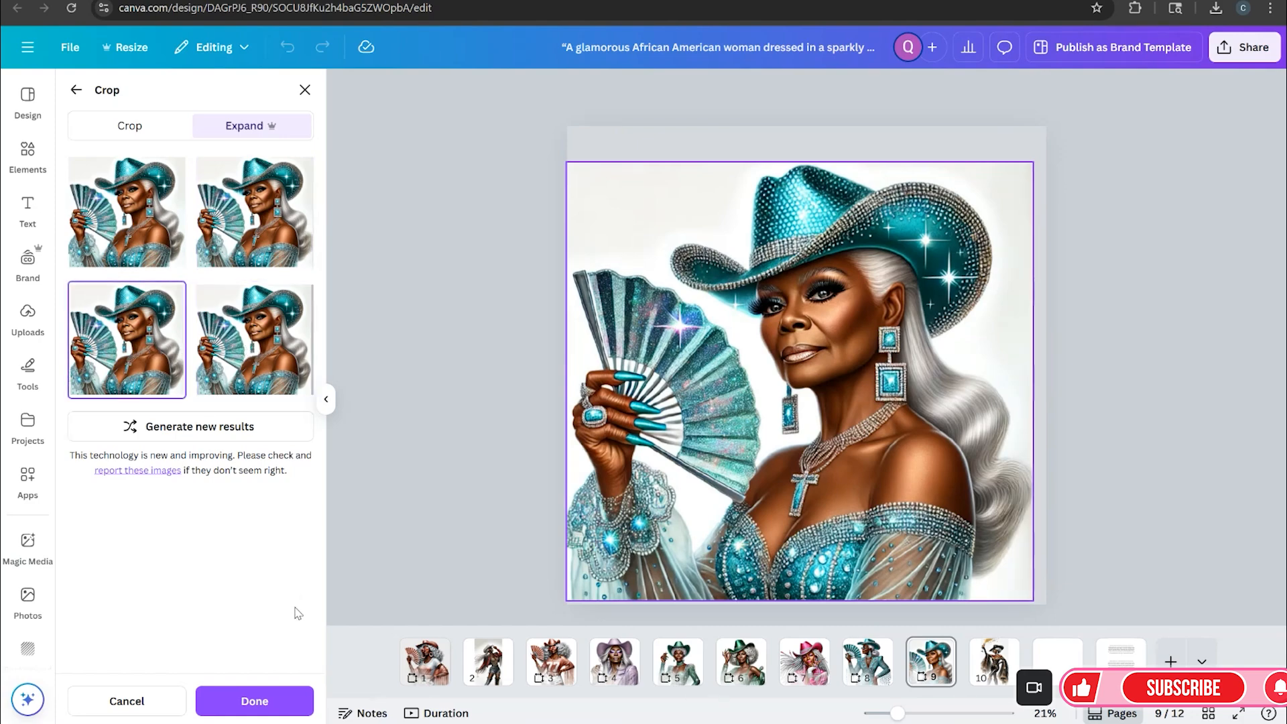
left_click(131, 200)
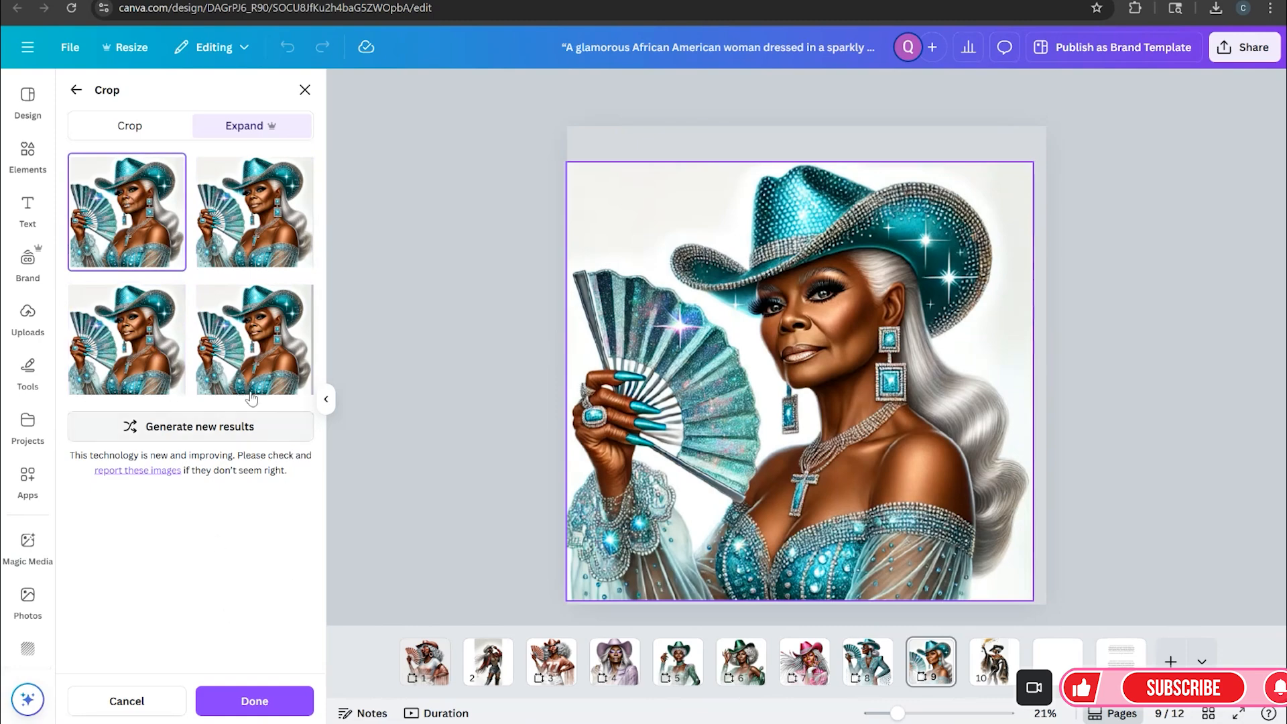
left_click(128, 340)
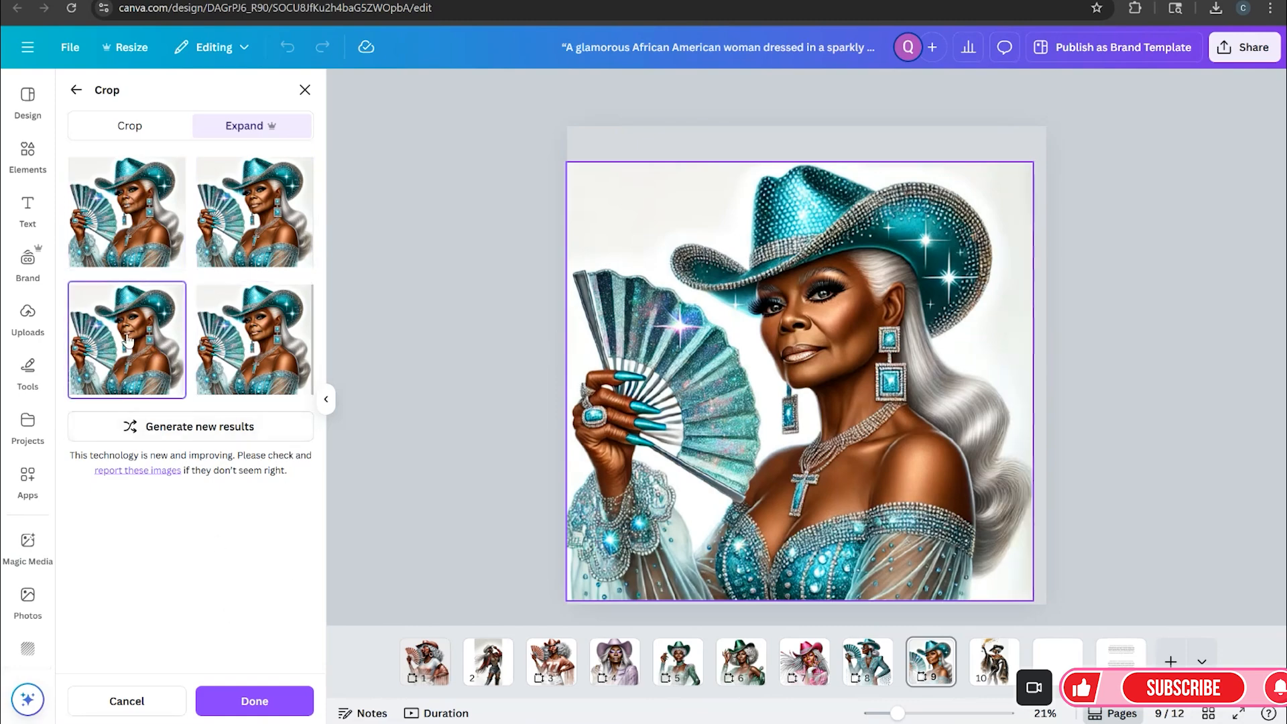
left_click(266, 356)
left_click(265, 239)
left_click(127, 365)
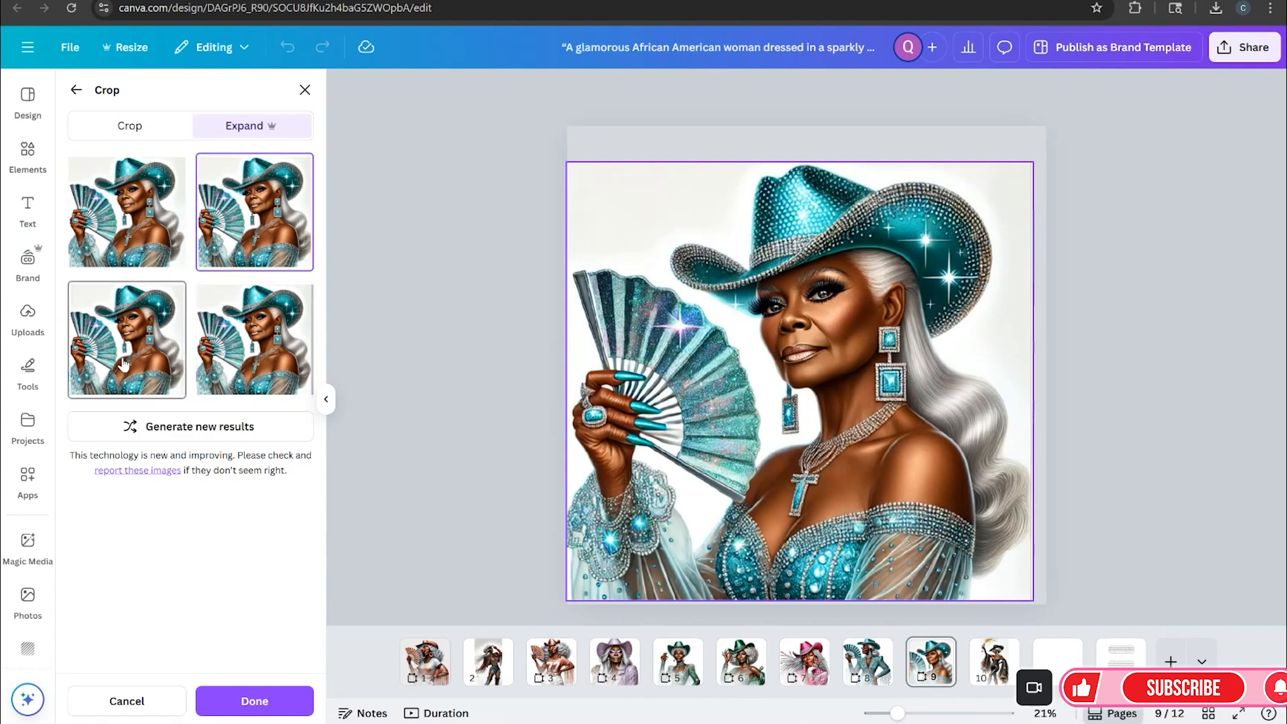
left_click(261, 369)
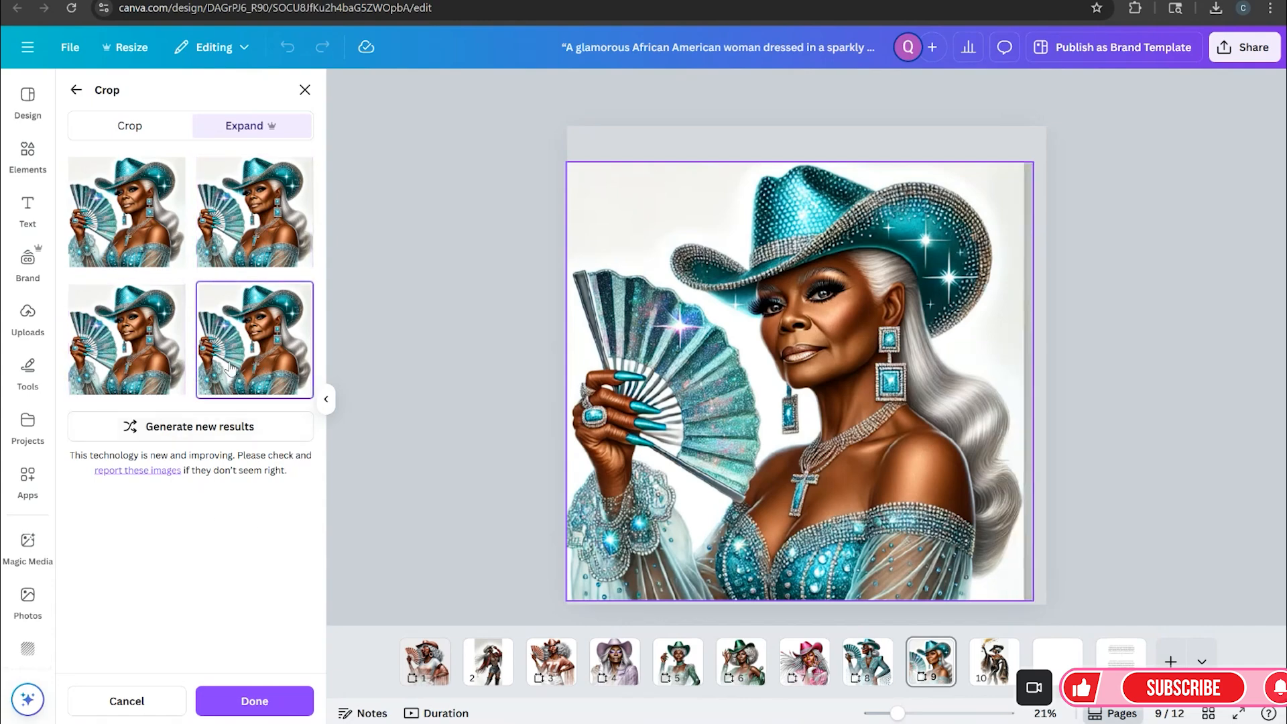
left_click(112, 349)
left_click(292, 697)
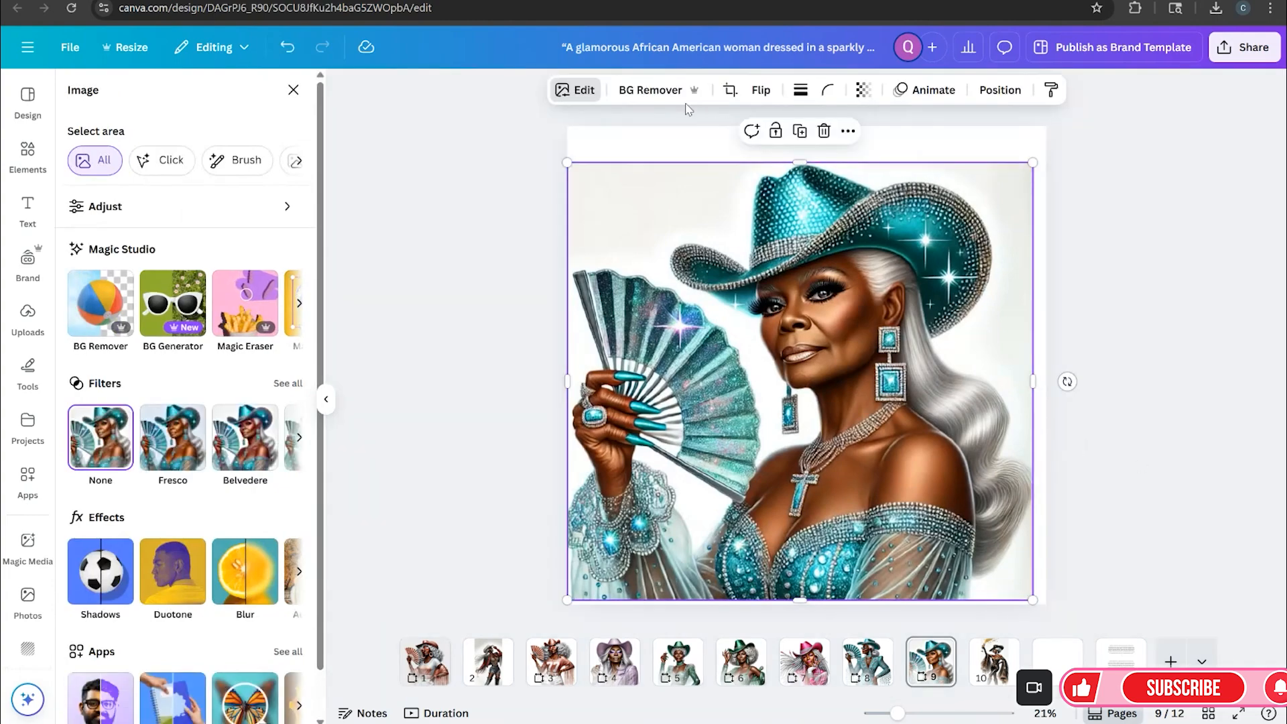
left_click(660, 91)
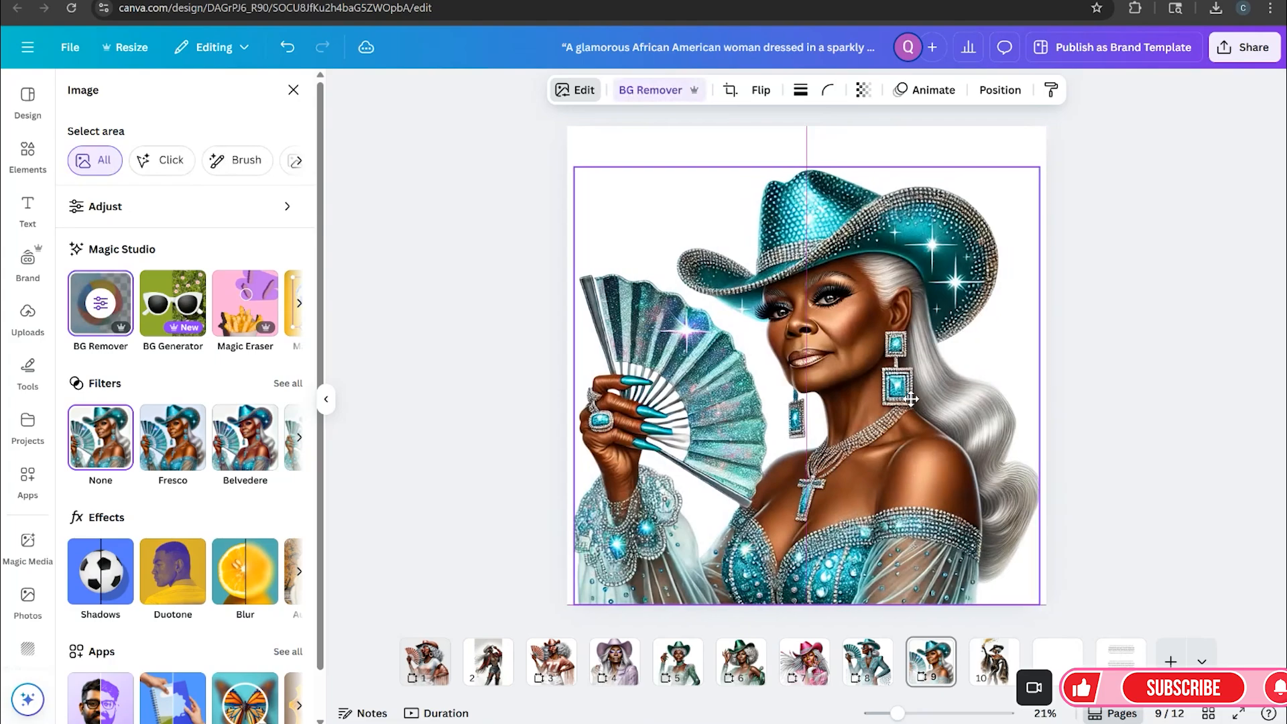
Preview the design full screen and step forward through the following pages
left_click(1239, 713)
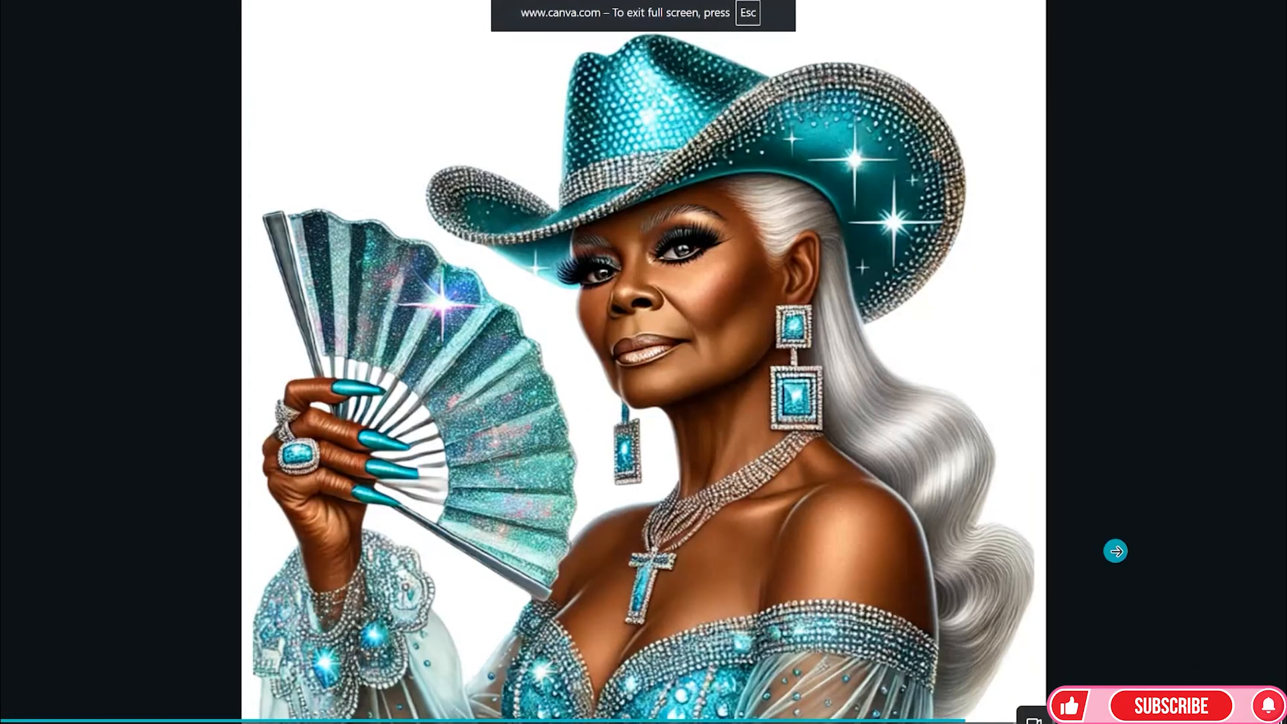
left_click(1115, 563)
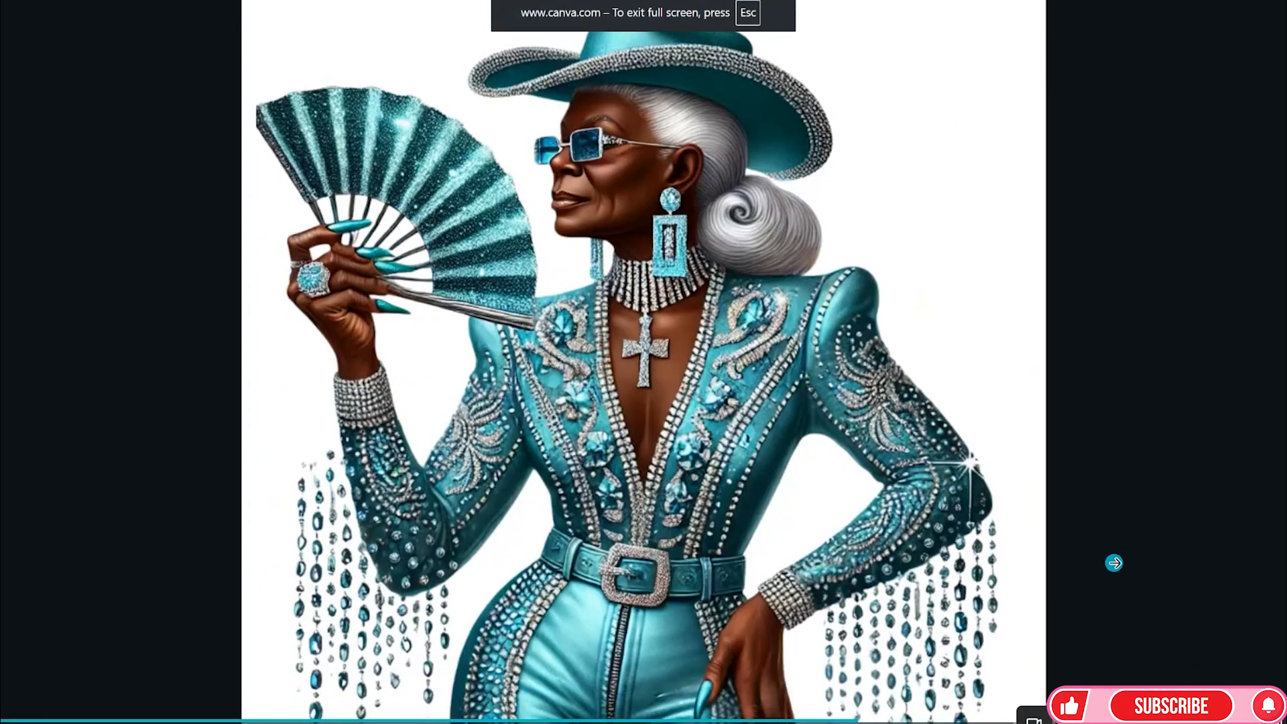
left_click(1116, 563)
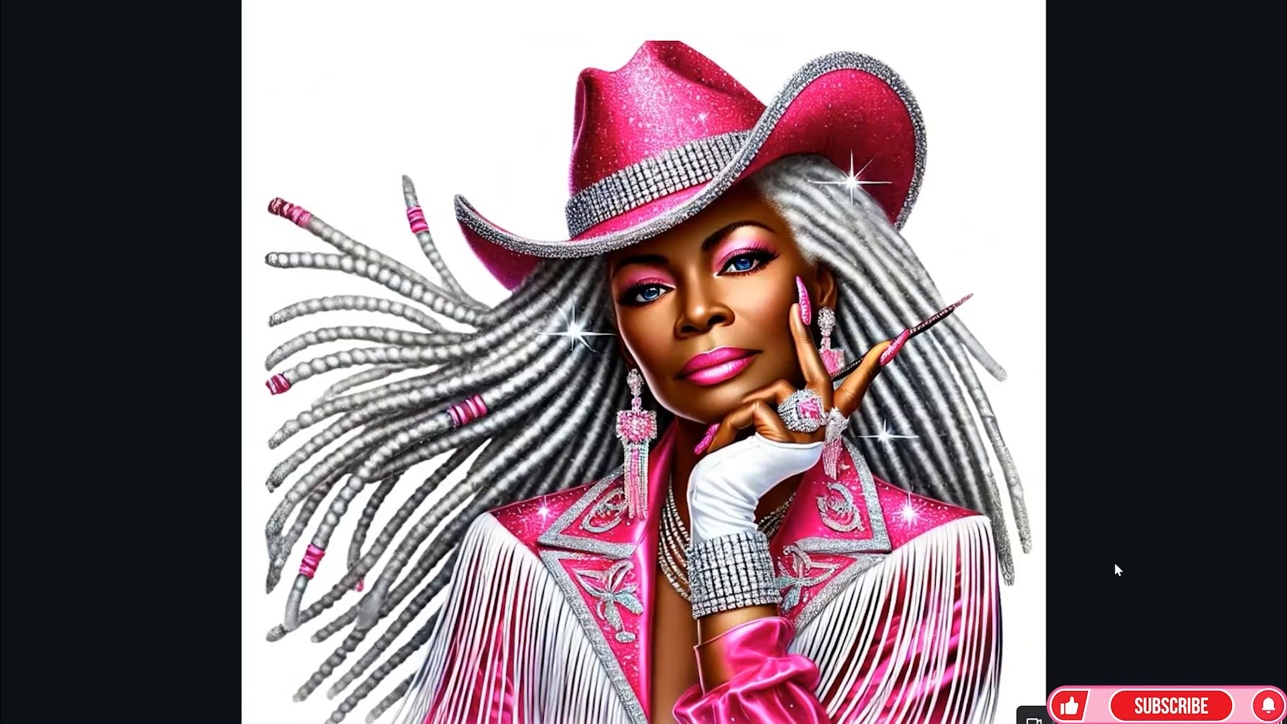
left_click(1116, 563)
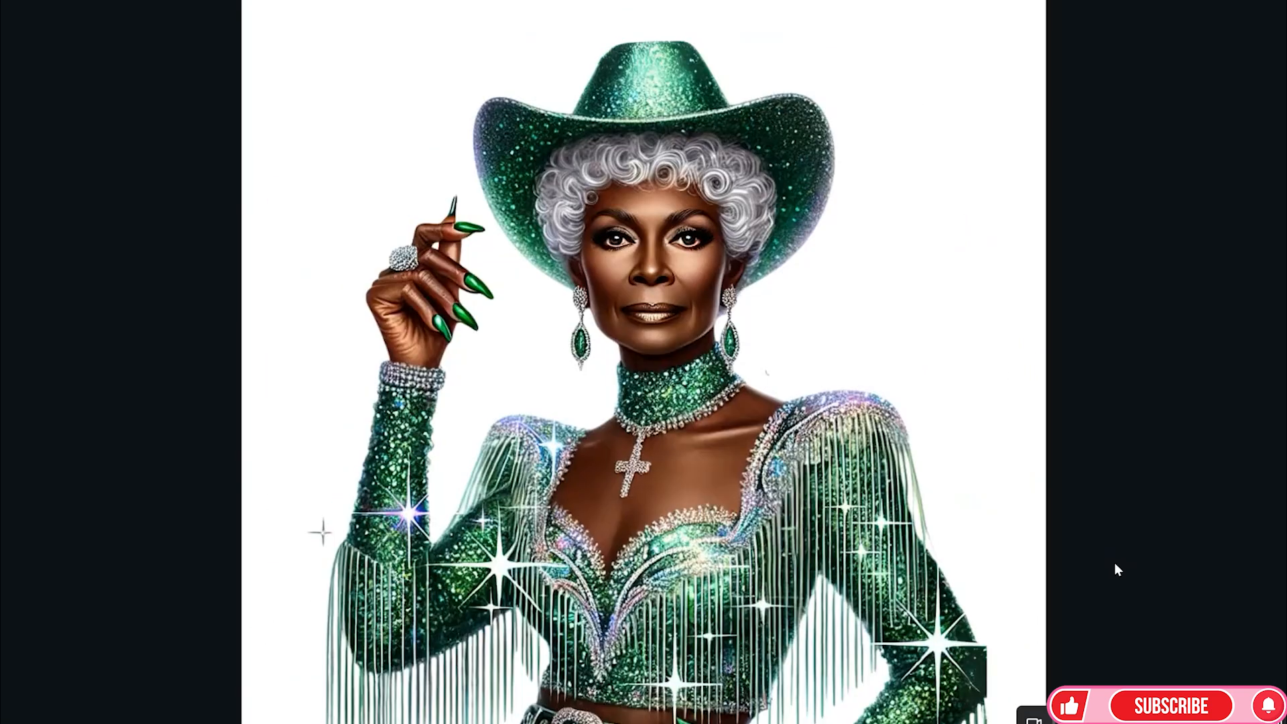
left_click(1116, 564)
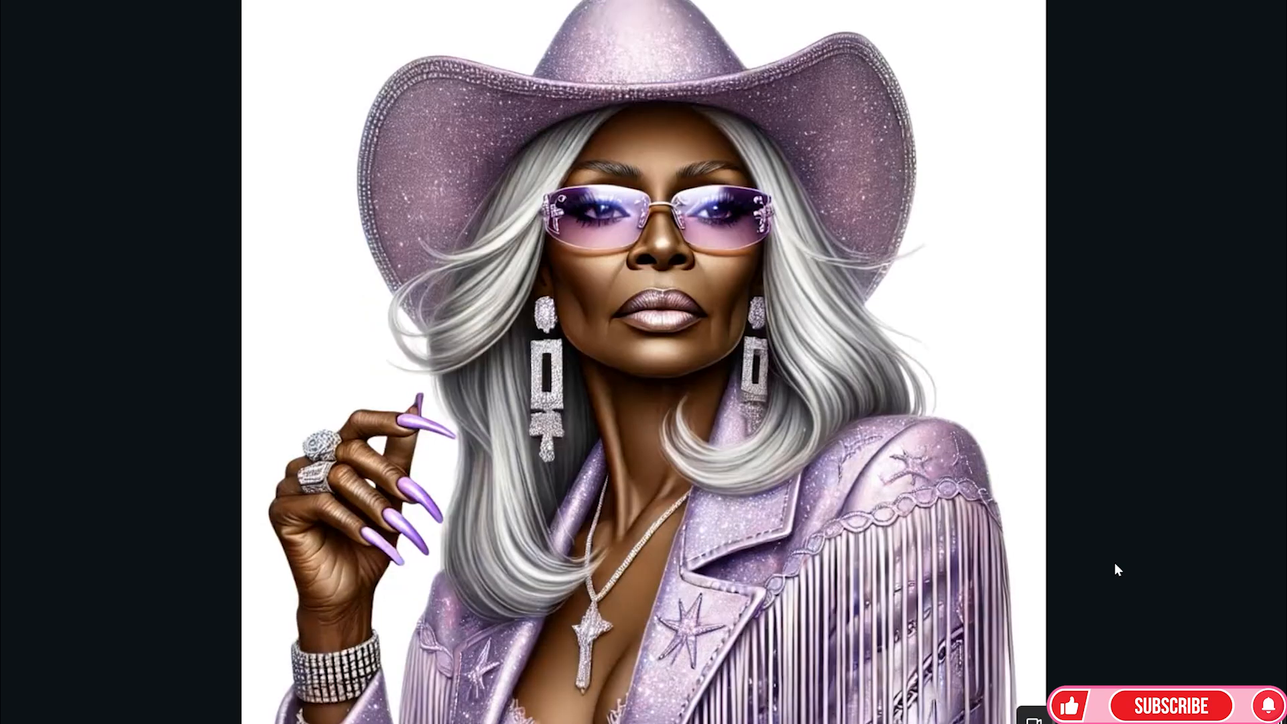
left_click(1115, 564)
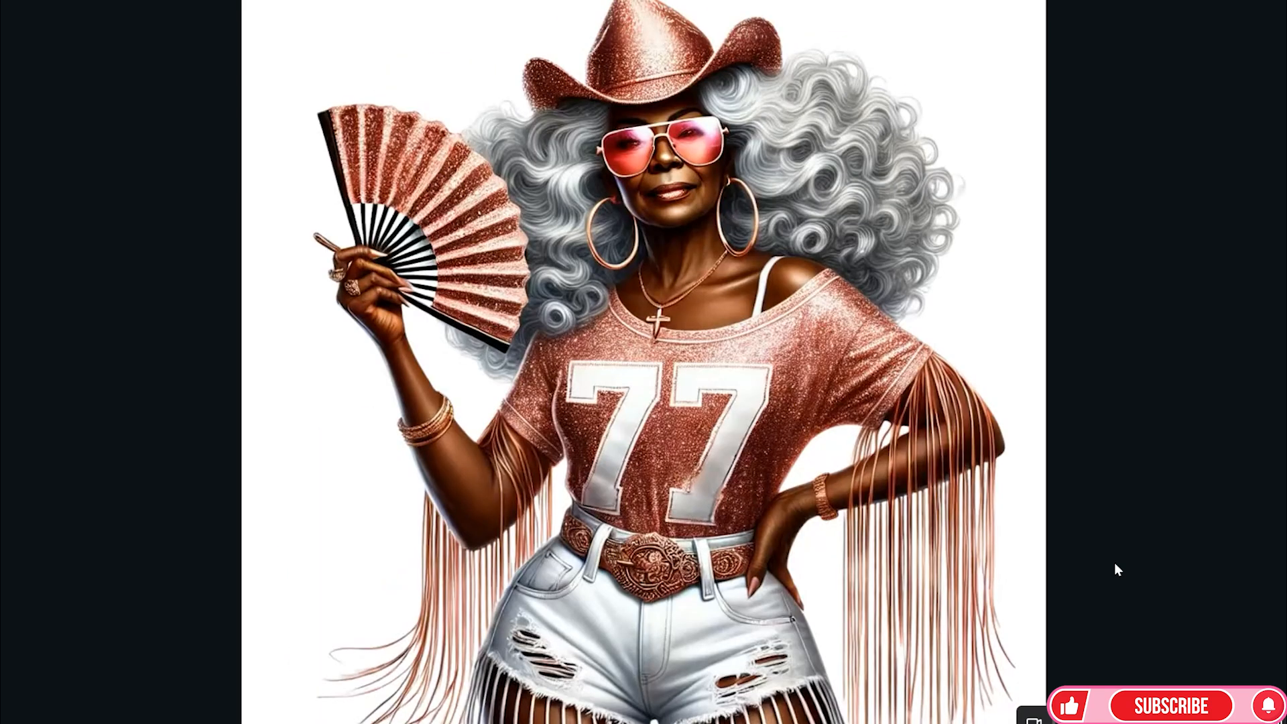
left_click(1115, 564)
left_click(1115, 564)
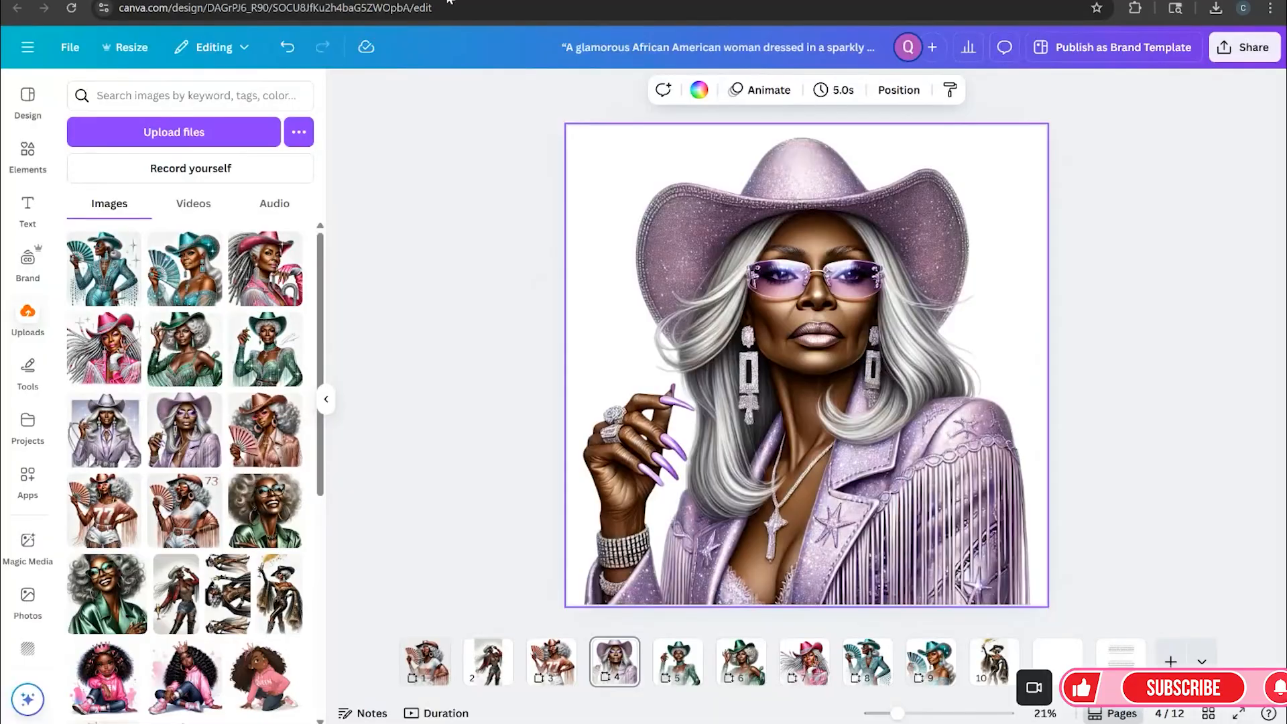
Browse through pages 1 to 5 of the design to review each cowgirl image
left_click(433, 668)
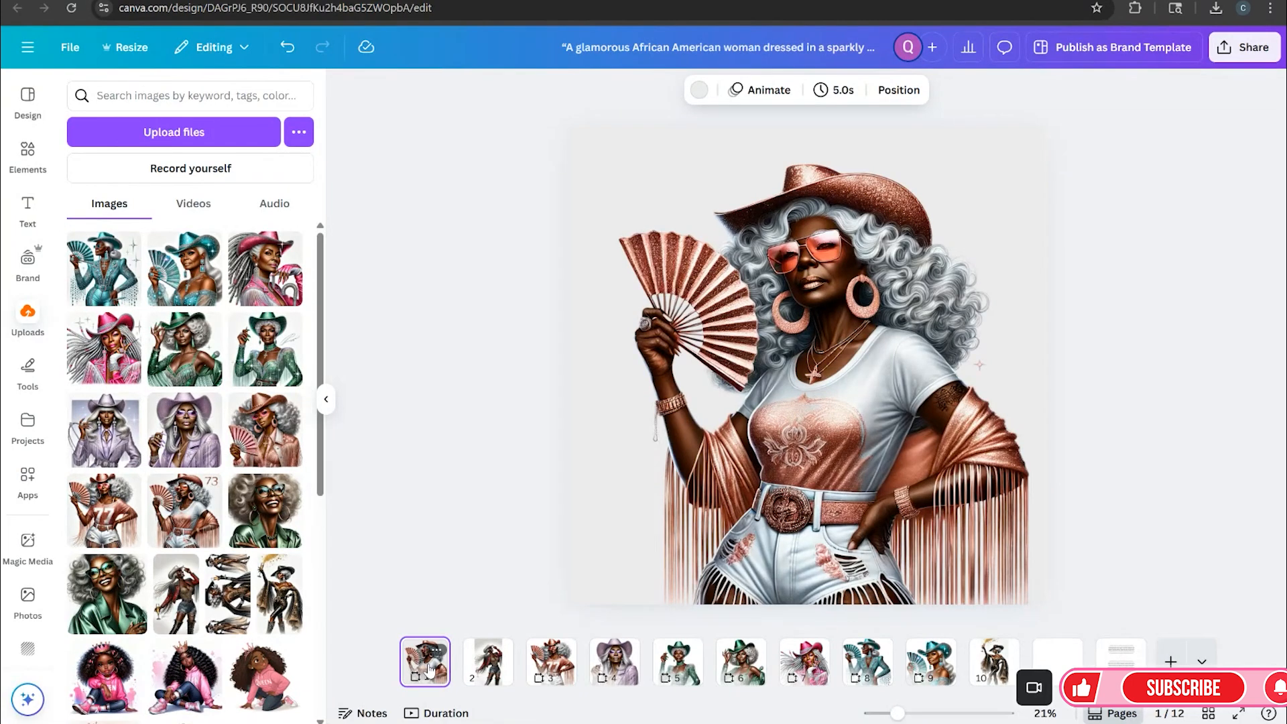
left_click(488, 667)
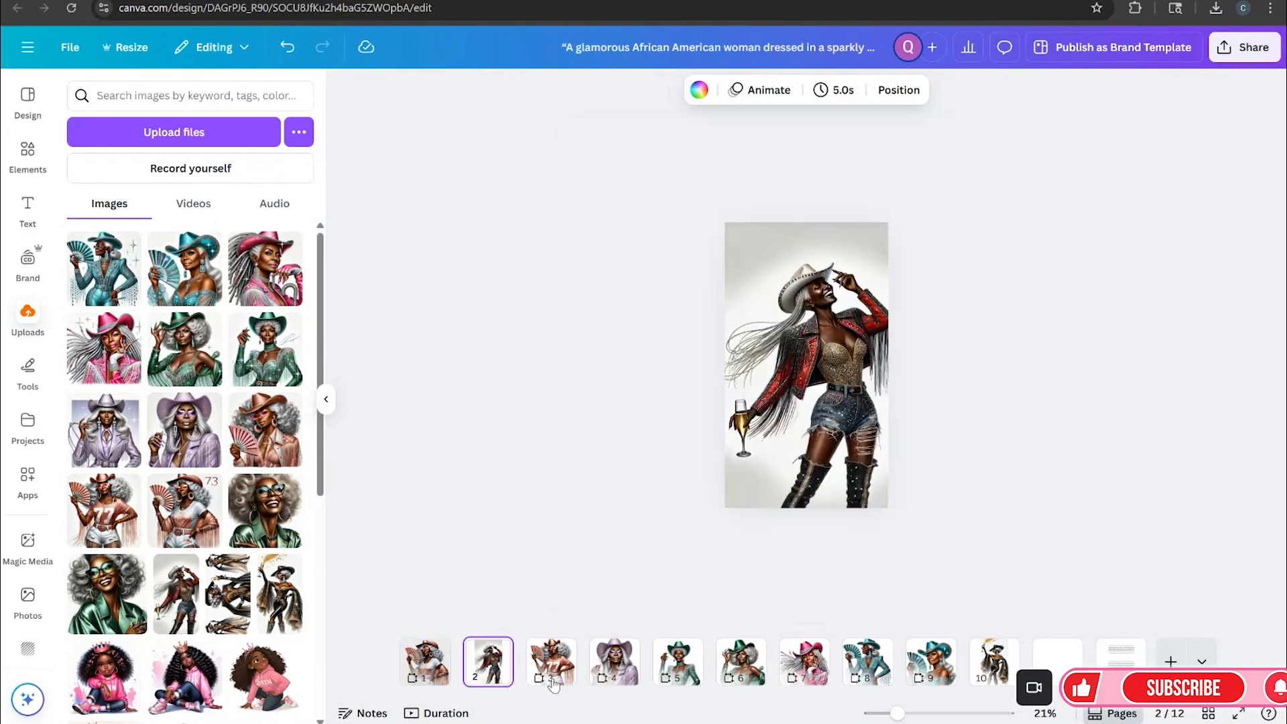
left_click(553, 681)
left_click(614, 667)
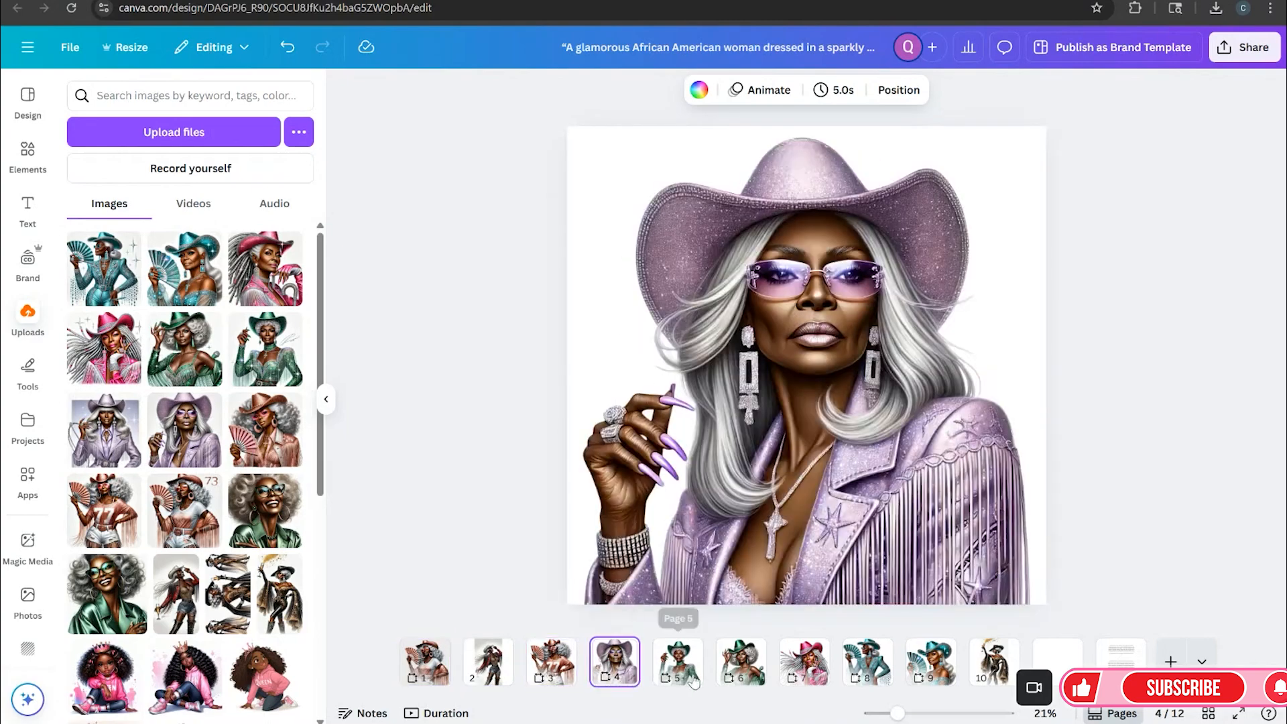
left_click(694, 676)
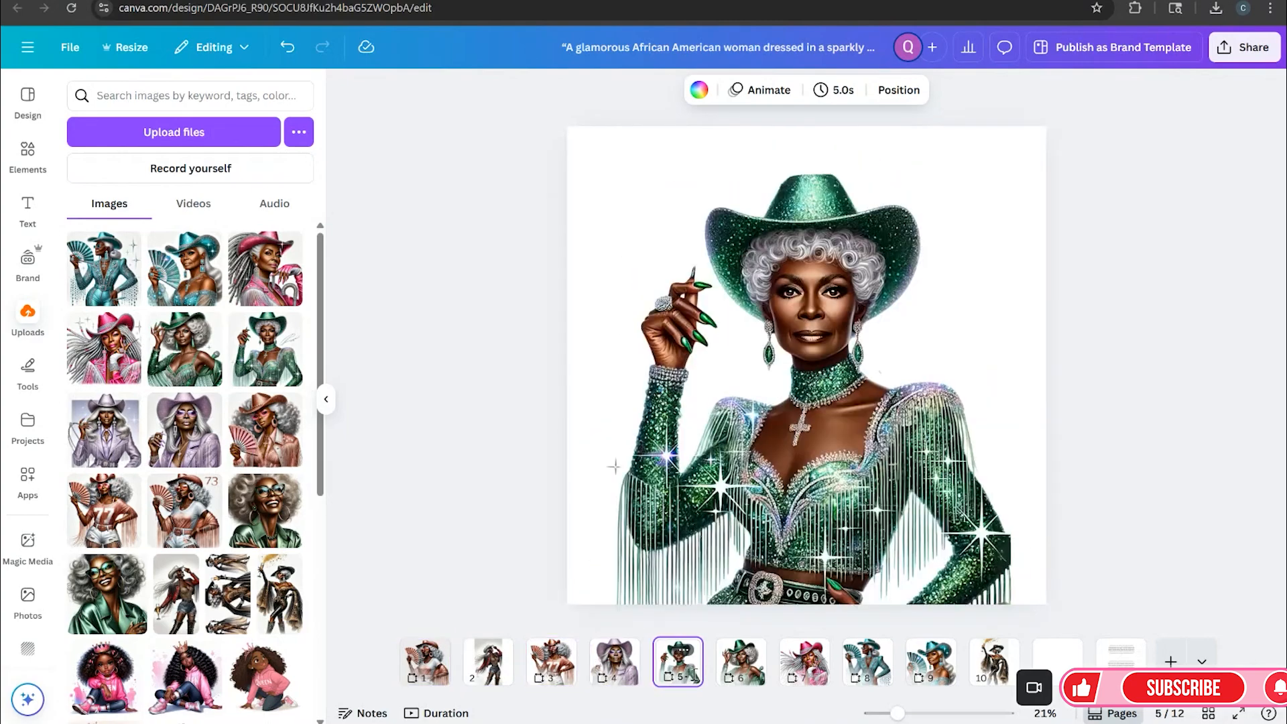